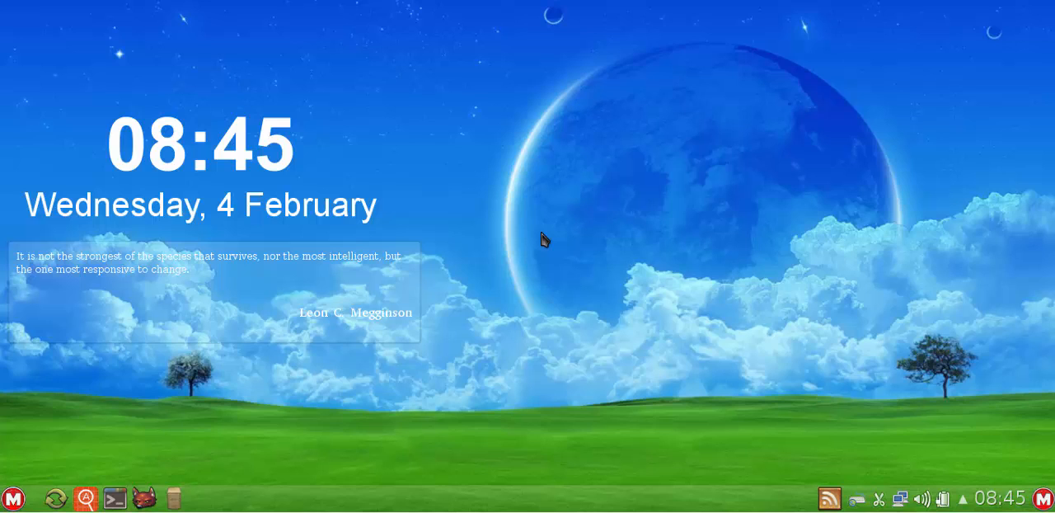
- Open a terminal window and move it around the desktop to show its window border
left_click(114, 498)
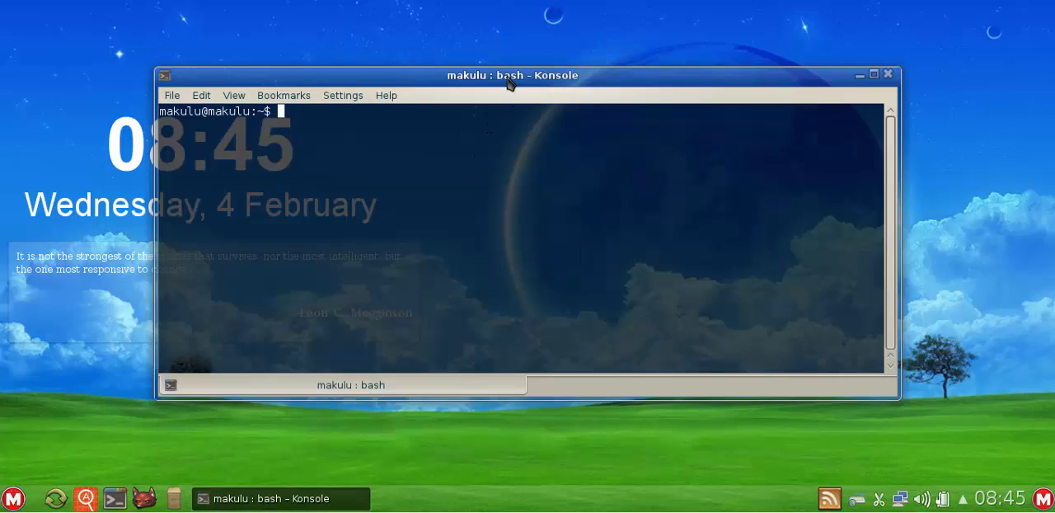
left_click_drag(511, 78, 454, 94)
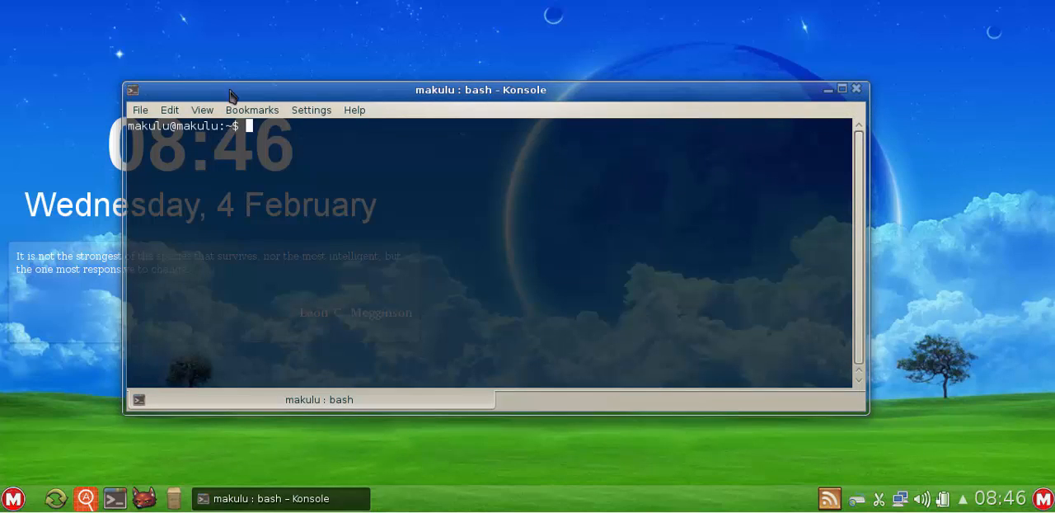
left_click_drag(567, 99, 579, 83)
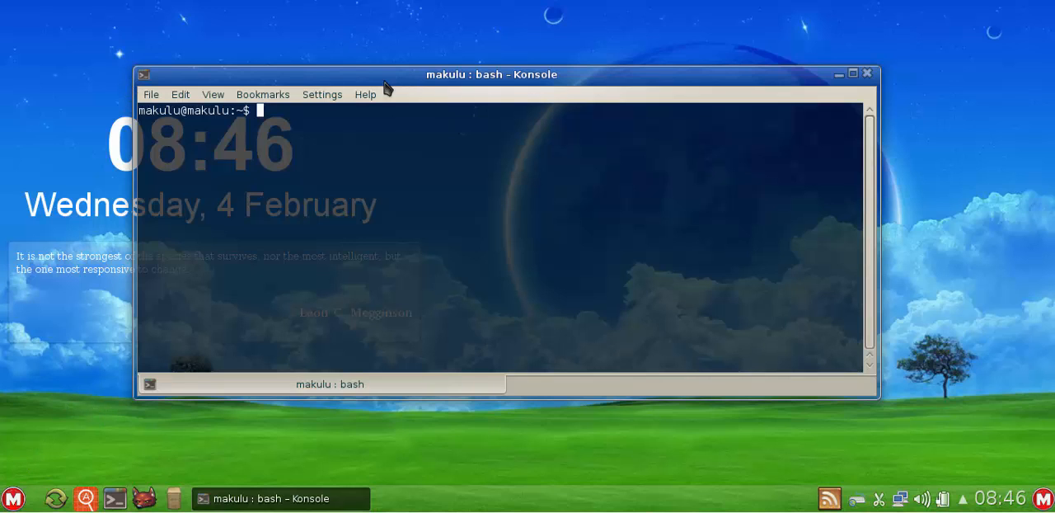
- Launch the Emerald Themer window-border theme manager
left_click(12, 498)
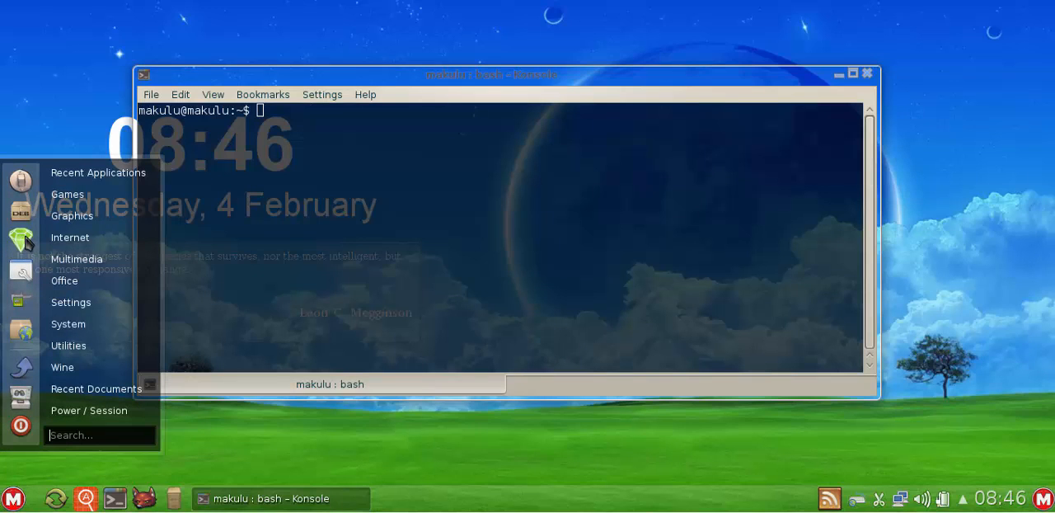
mouse_move(73, 310)
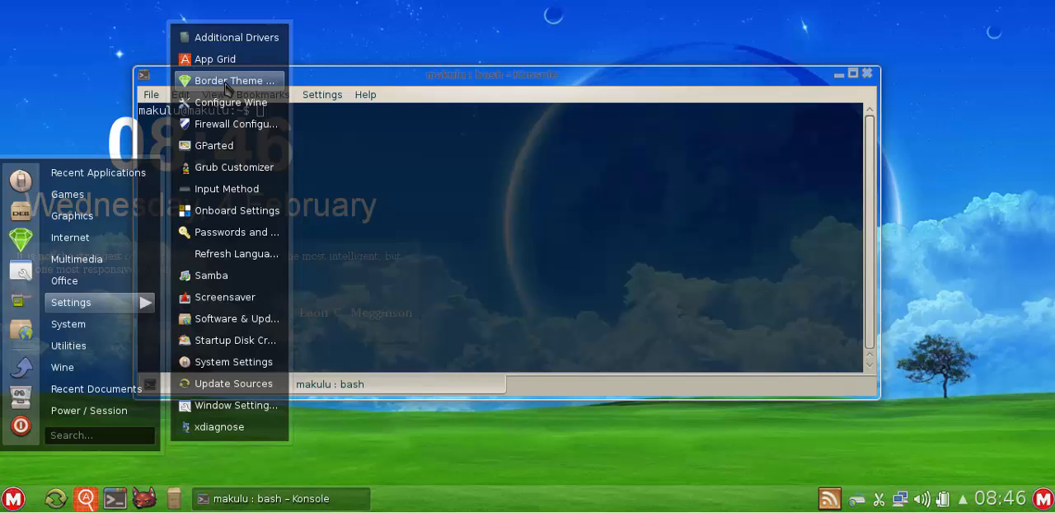
left_click(26, 244)
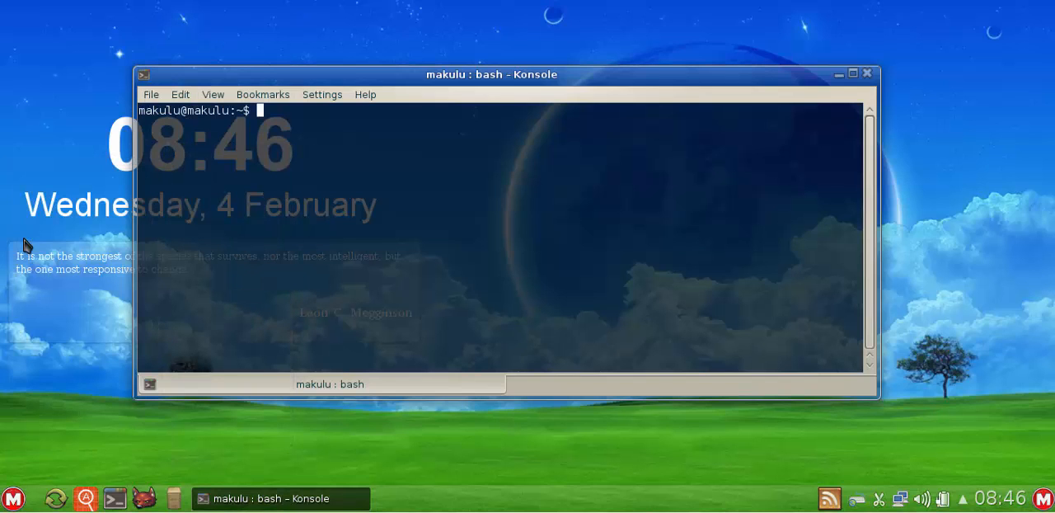
left_click(13, 498)
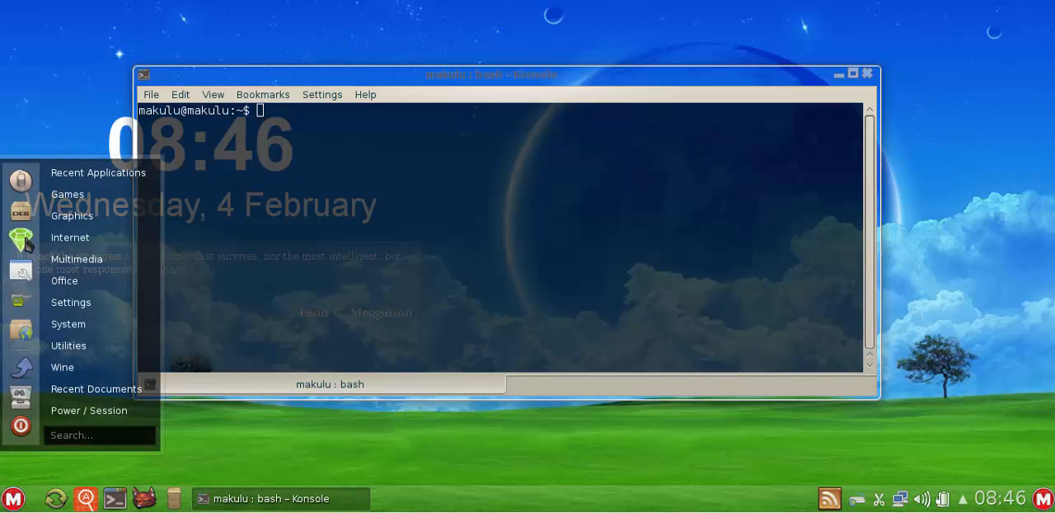
left_click(26, 244)
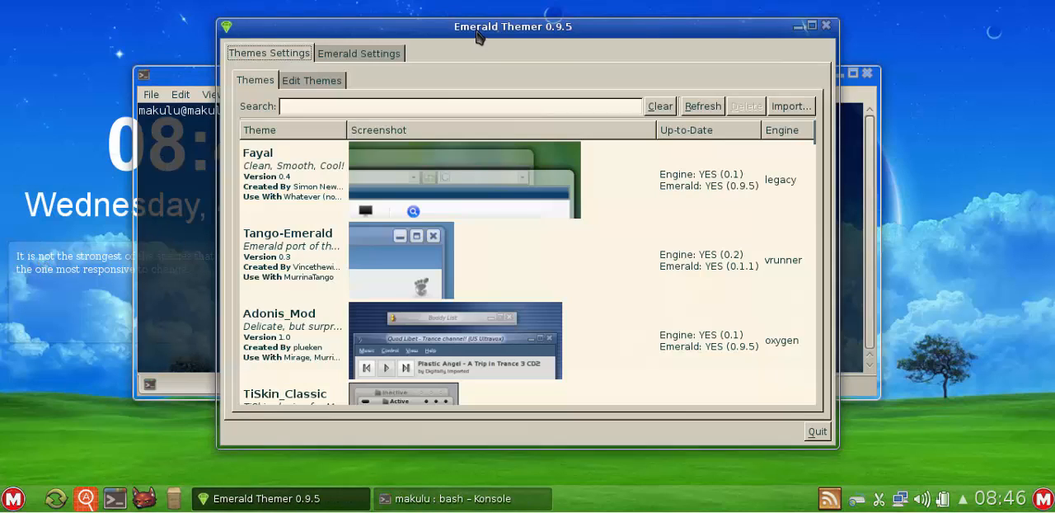
- Rearrange the Emerald Themer and terminal windows on the desktop and close the terminal
left_click_drag(478, 27, 539, 51)
left_click_drag(253, 83, 196, 54)
left_click(784, 63)
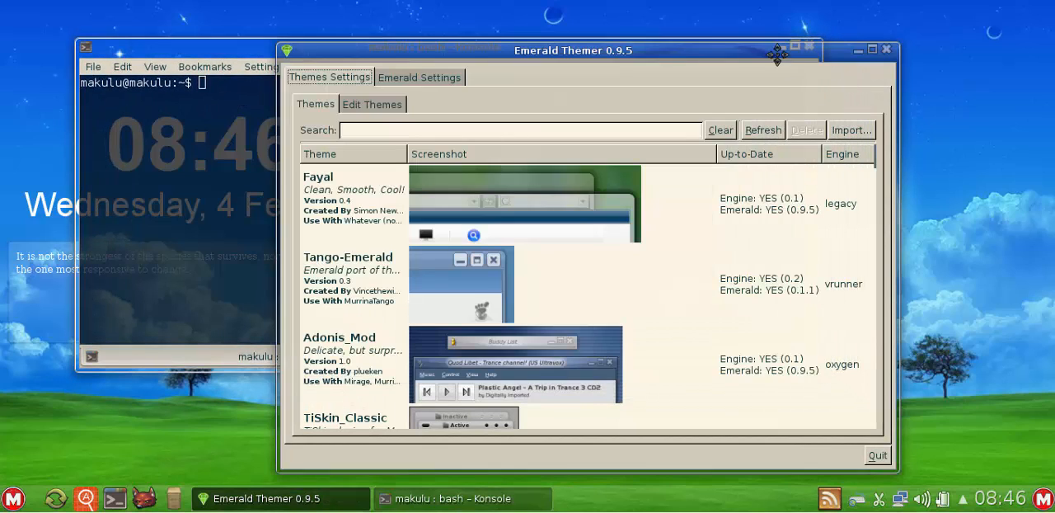
left_click_drag(777, 52, 635, 38)
left_click(812, 54)
left_click(810, 46)
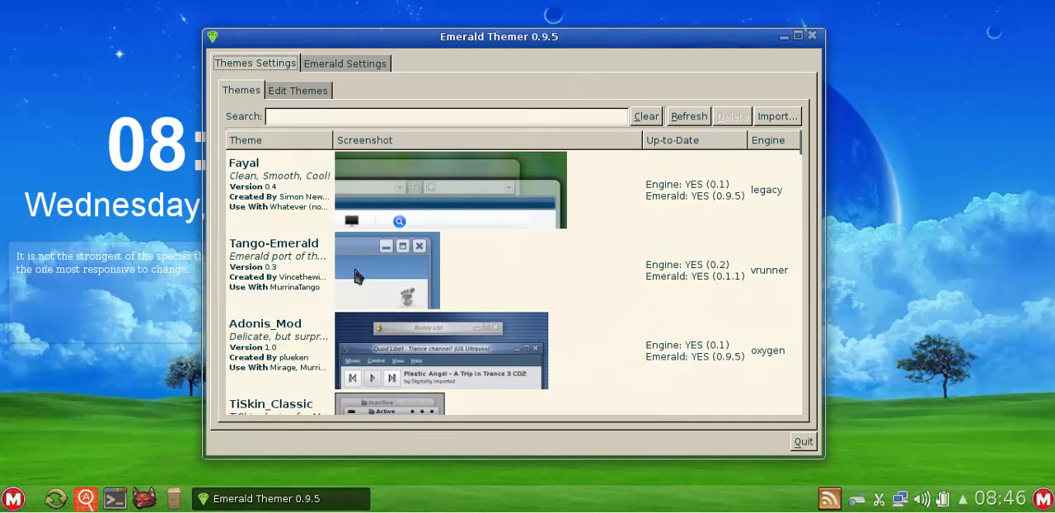
- Try the Fayal, Tango-Emerald, Adonis_Mod and TiSkin_Classic border themes one after another
left_click(409, 185)
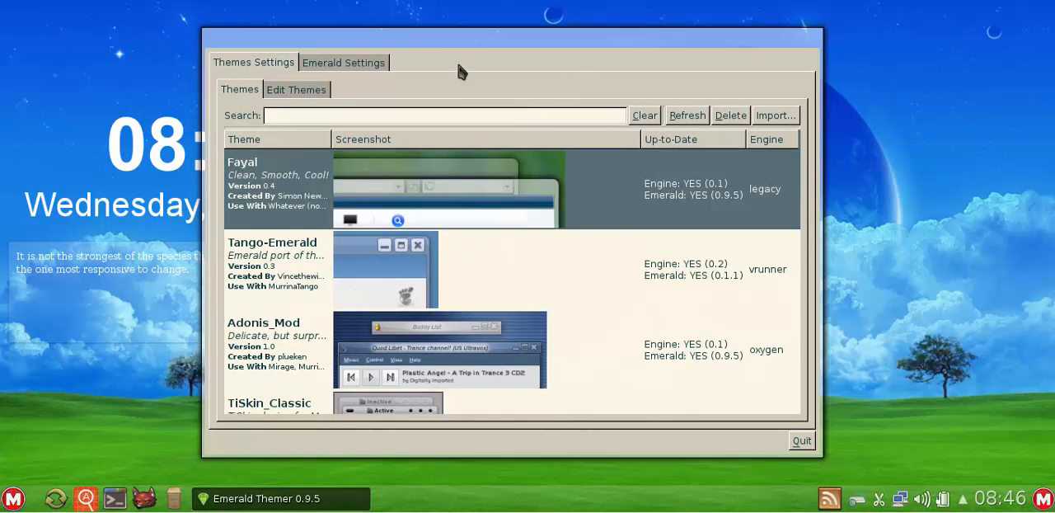
left_click(432, 268)
scroll(511, 206, "down", 1)
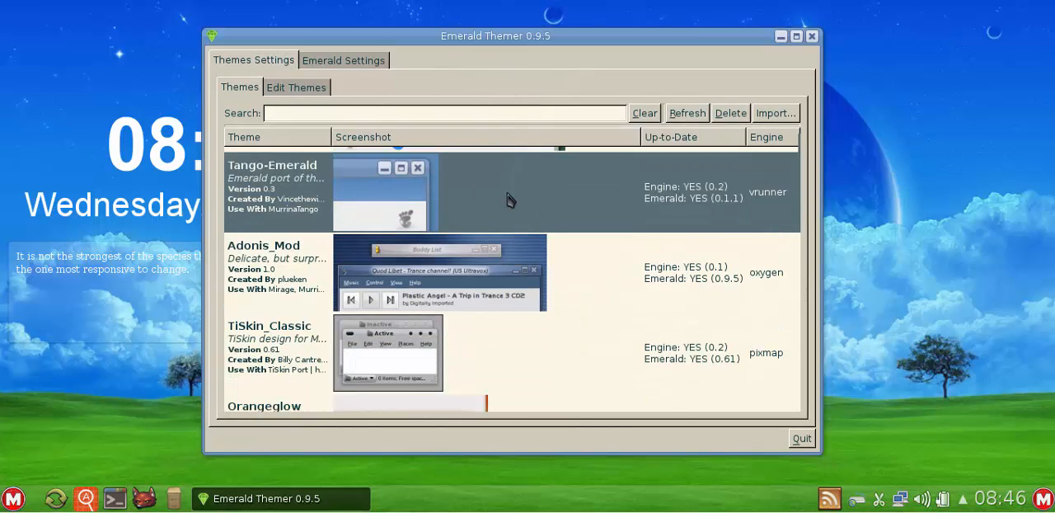
left_click(444, 290)
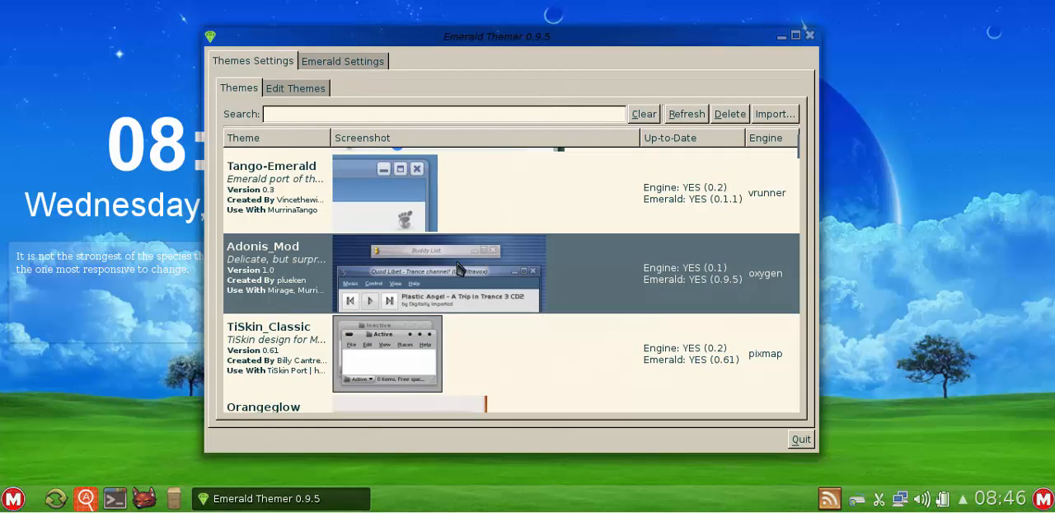
scroll(456, 270, "down", 1)
left_click(495, 261)
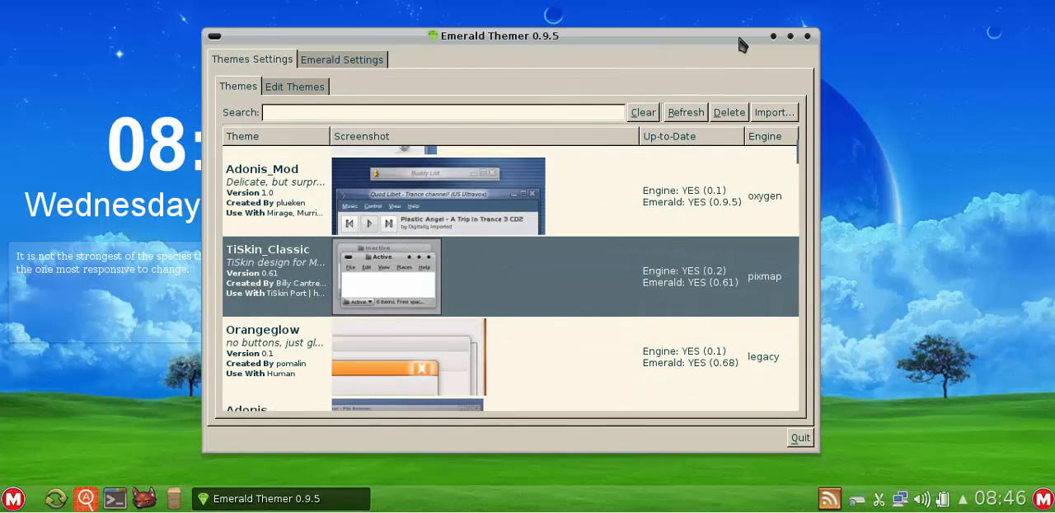
- Try the Orangeglow and Adonis border themes from further down the theme list
scroll(569, 273, "down", 2)
scroll(560, 275, "down", 1)
left_click(554, 276)
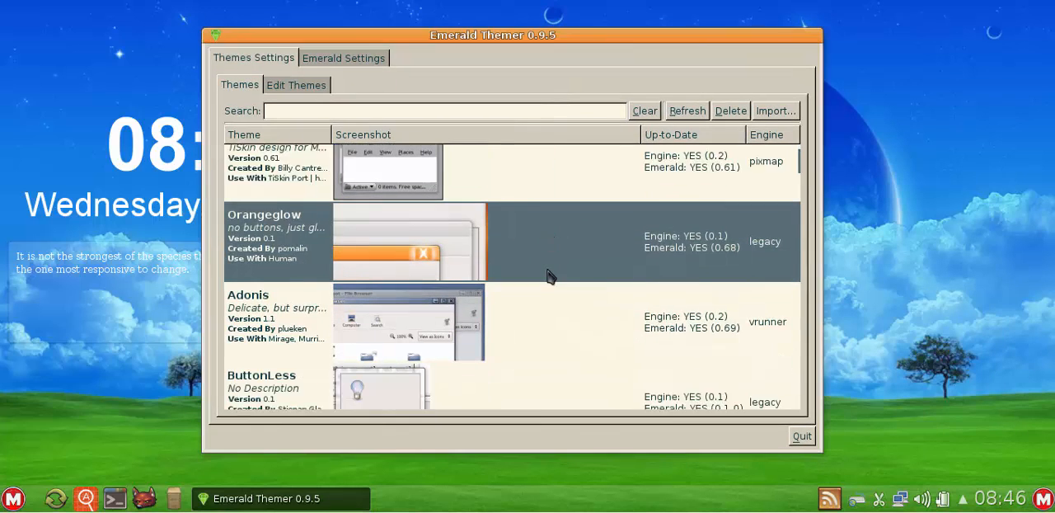
scroll(528, 280, "down", 1)
left_click(496, 288)
- Sort the theme list by theme name and apply the Default (Makulu Default) border theme
scroll(500, 295, "down", 2)
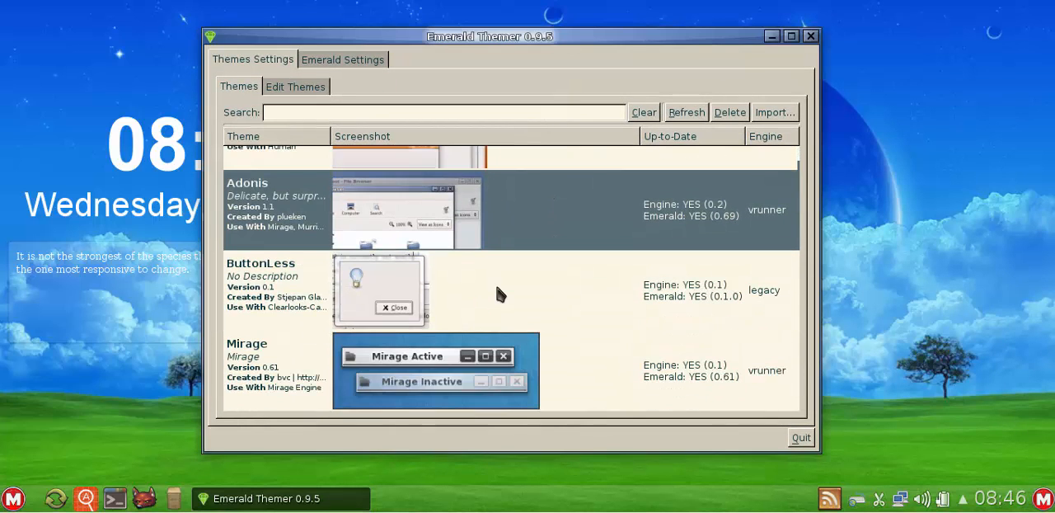
scroll(494, 287, "down", 3)
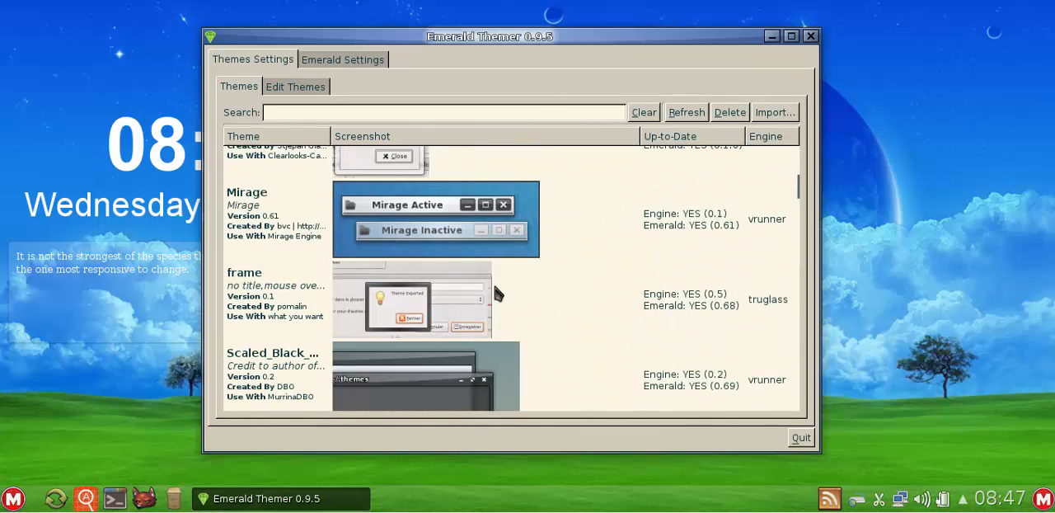
left_click(313, 145)
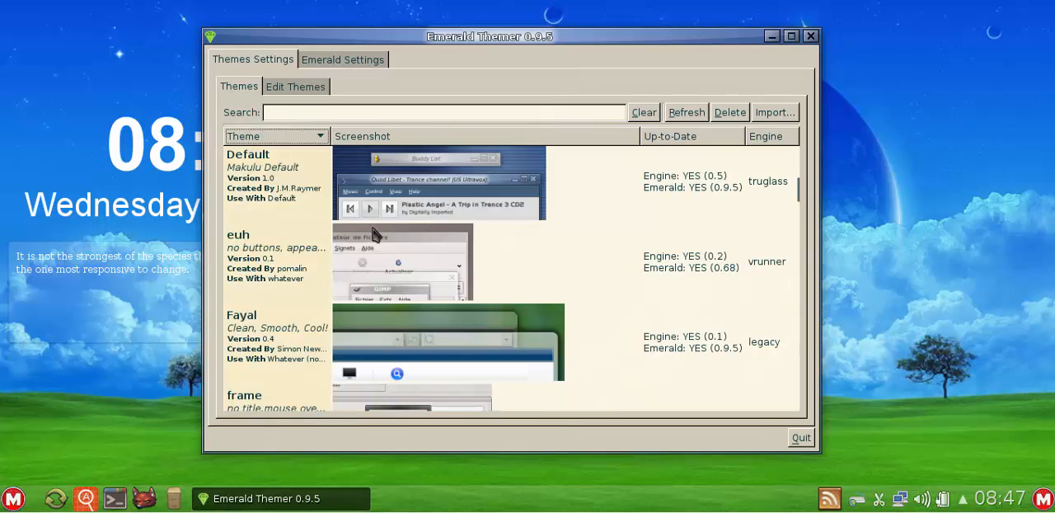
left_click(346, 179)
scroll(433, 202, "up", 1)
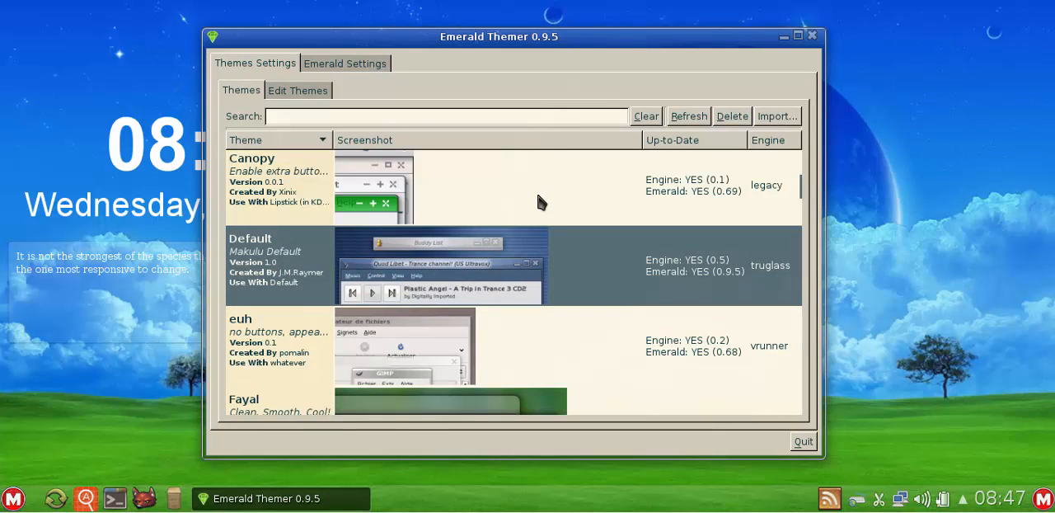
scroll(478, 217, "up", 3)
scroll(477, 217, "up", 2)
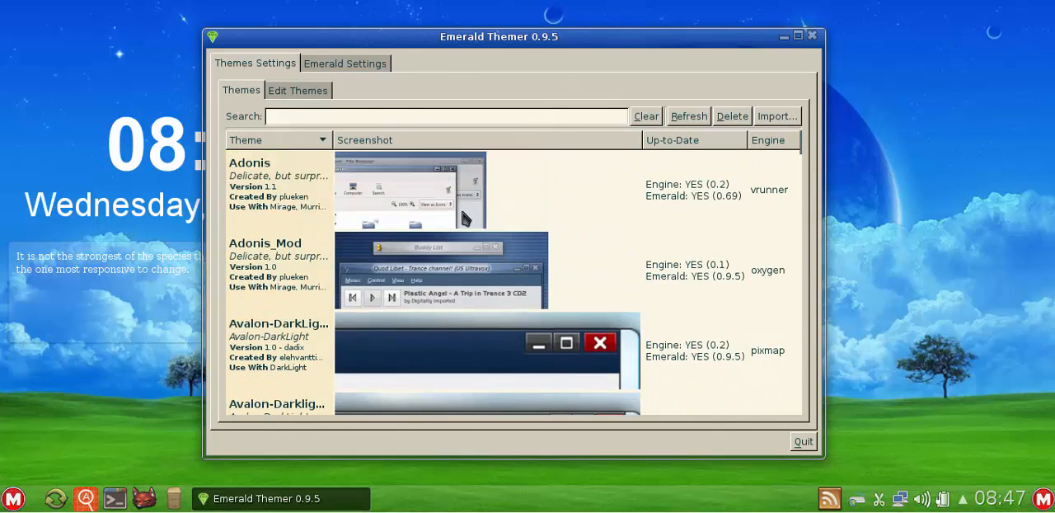
- Apply the Adonis theme, switch to Adonis_Mod, and shift the Emerald Themer window slightly
left_click(437, 212)
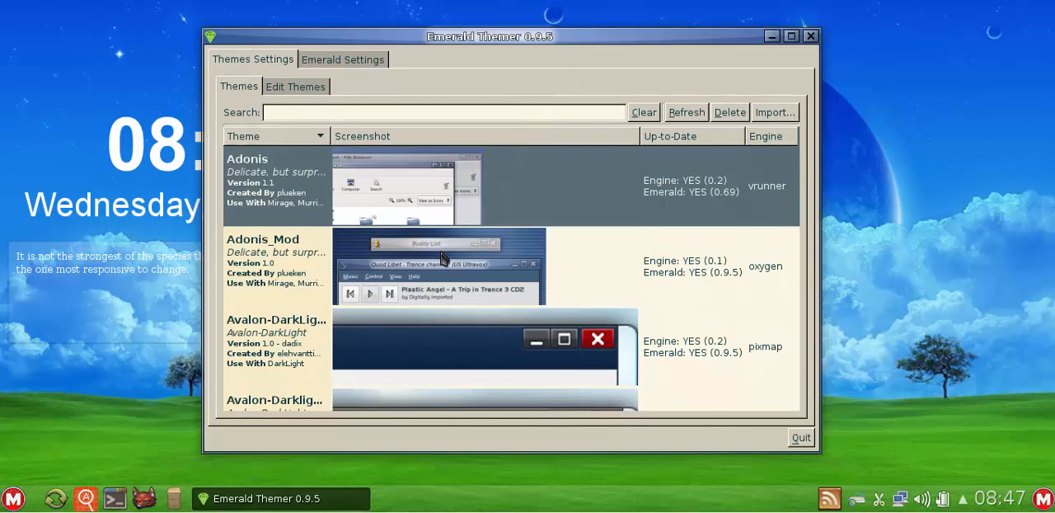
left_click(441, 259)
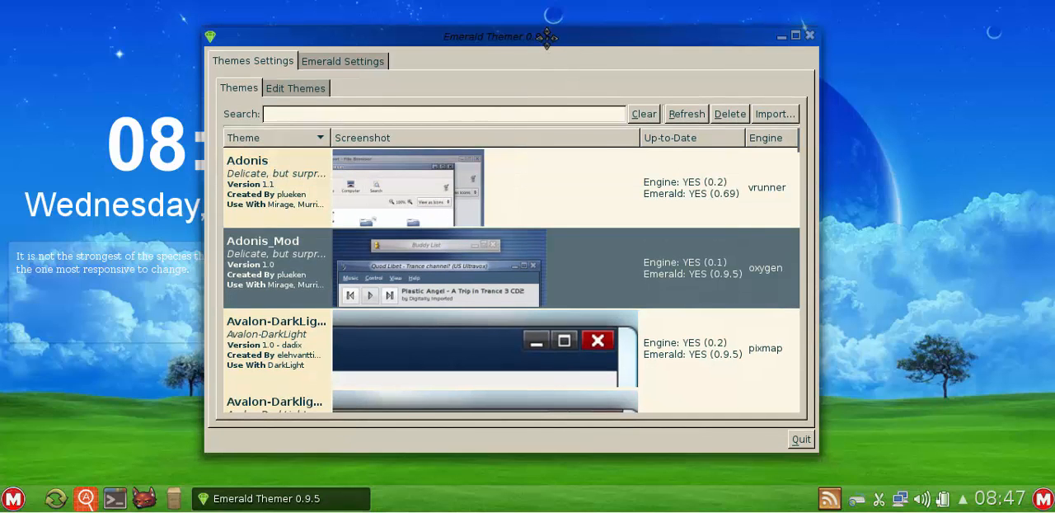
left_click_drag(546, 36, 522, 35)
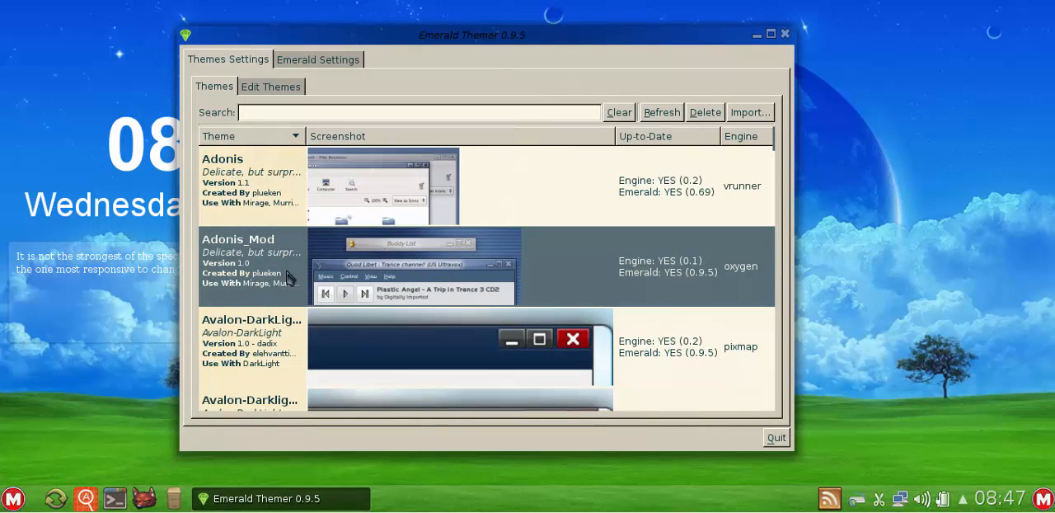
- Open the Adonis_Mod theme for editing and set its frame engine to zootreeves
left_click(268, 91)
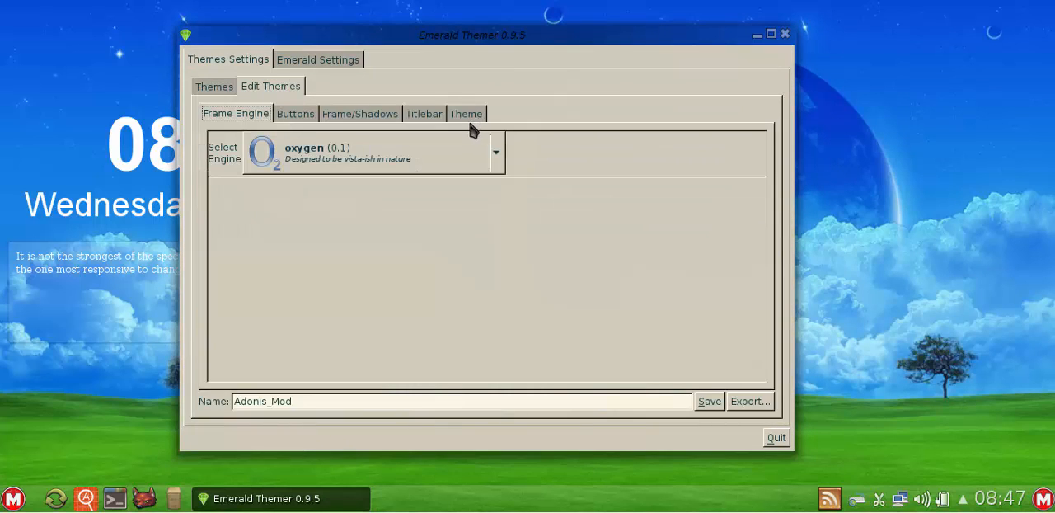
left_click(370, 162)
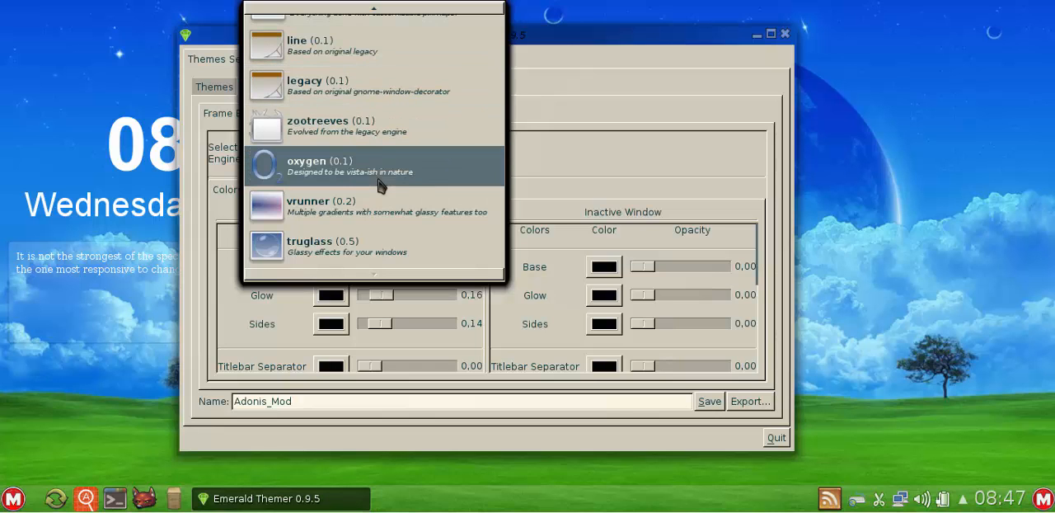
scroll(375, 169, "up", 1)
left_click(361, 136)
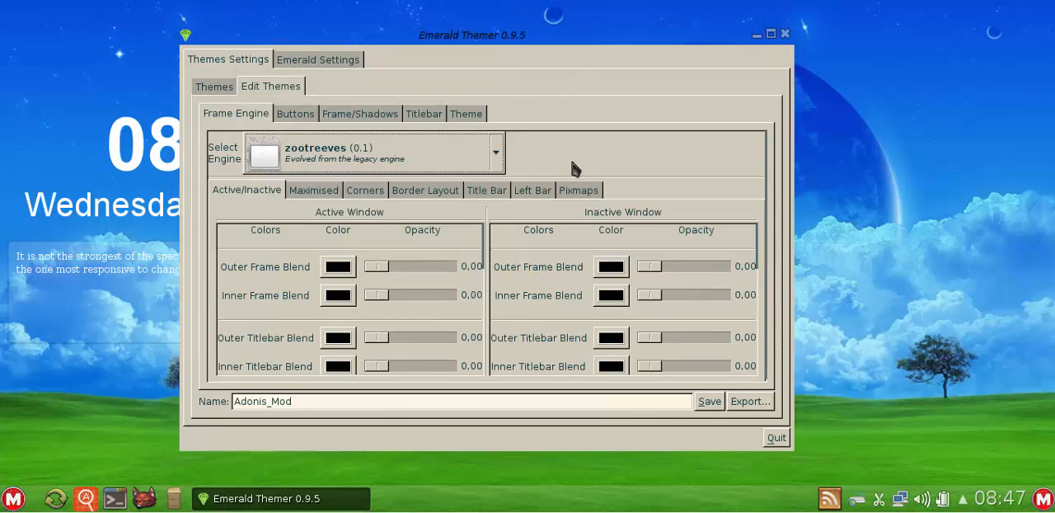
left_click_drag(556, 42, 564, 51)
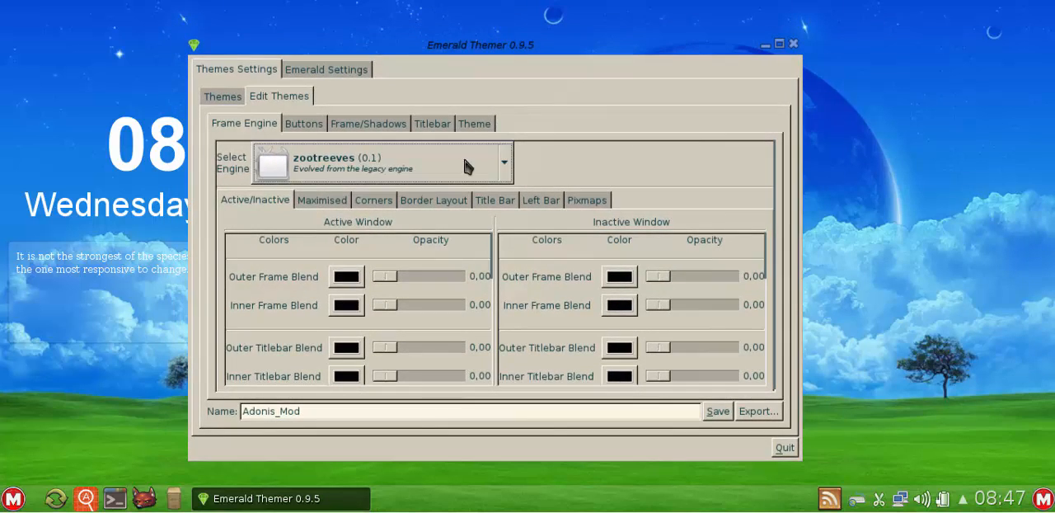
- Try the pixmap, zootreeves, truglass and oxygen frame engines in turn on the Adonis_Mod theme
left_click(463, 165)
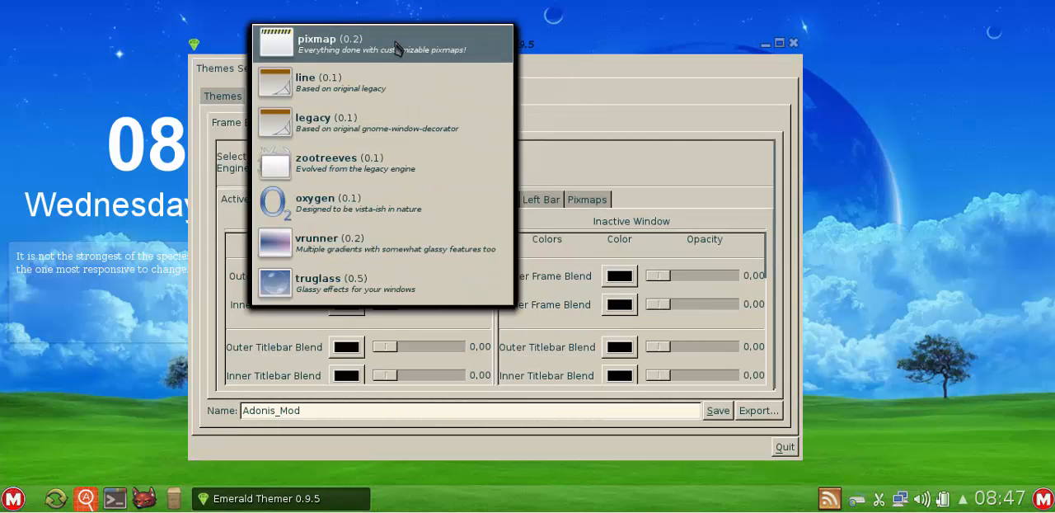
left_click(396, 43)
left_click(450, 169)
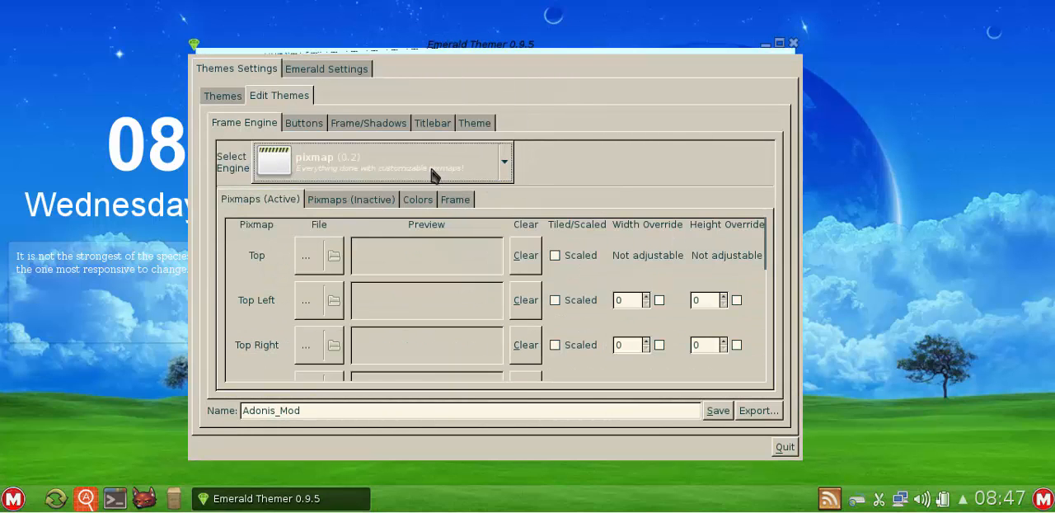
left_click(413, 284)
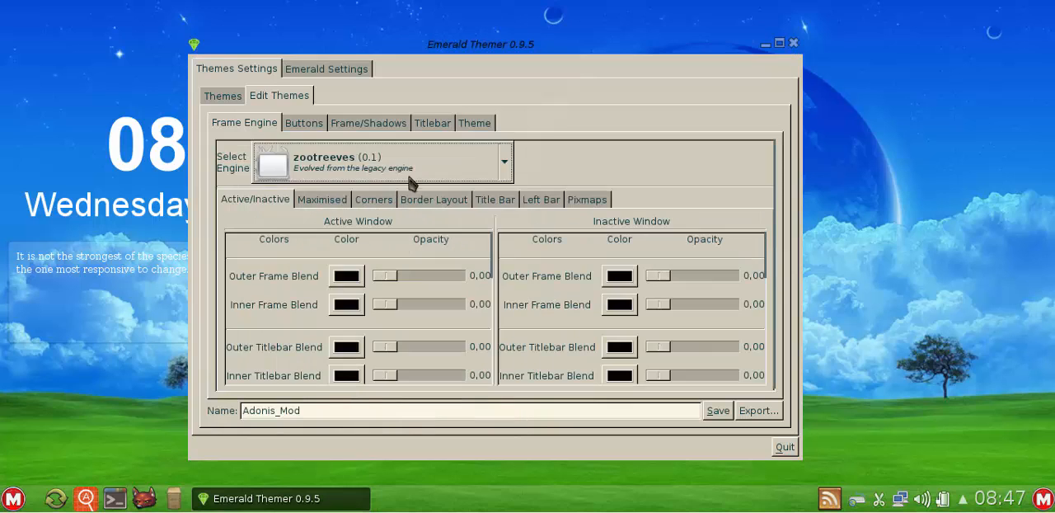
left_click(408, 166)
left_click(412, 282)
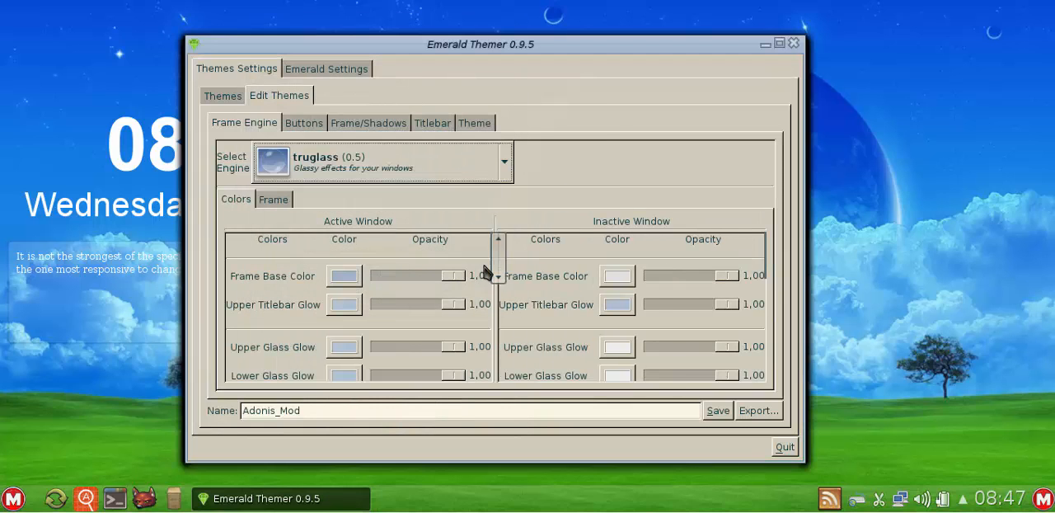
left_click(459, 181)
left_click(405, 105)
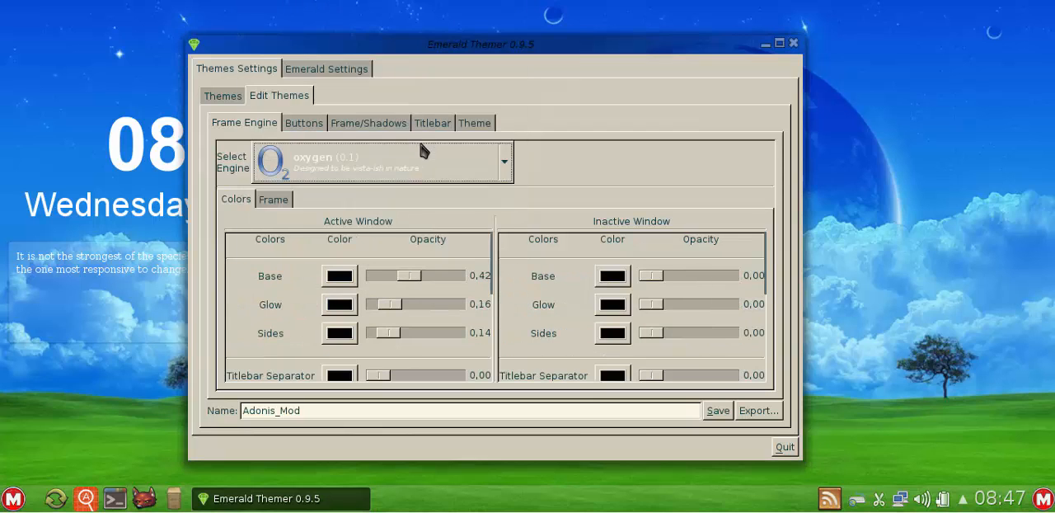
- Set the Adonis_Mod theme's frame engine to legacy and shift the window slightly
left_click(419, 168)
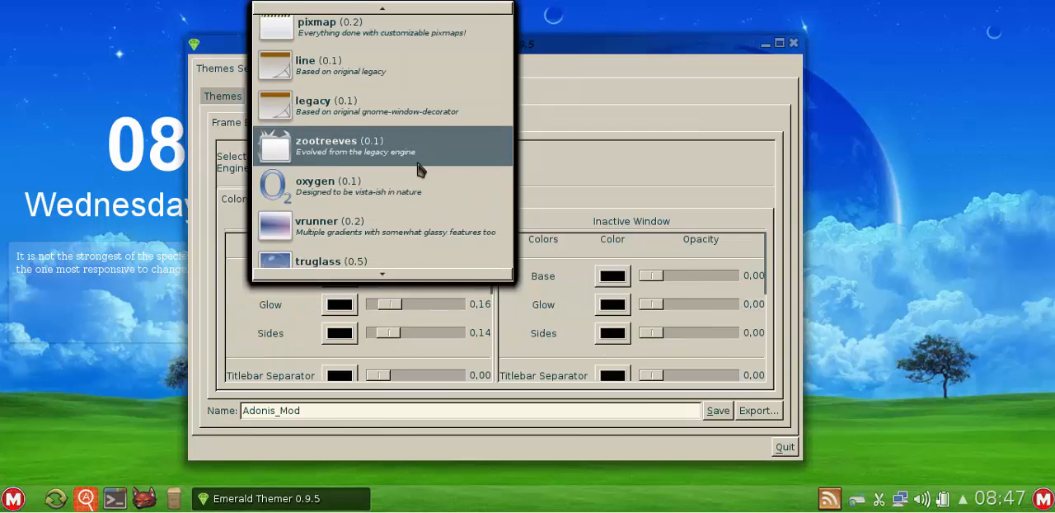
left_click(399, 111)
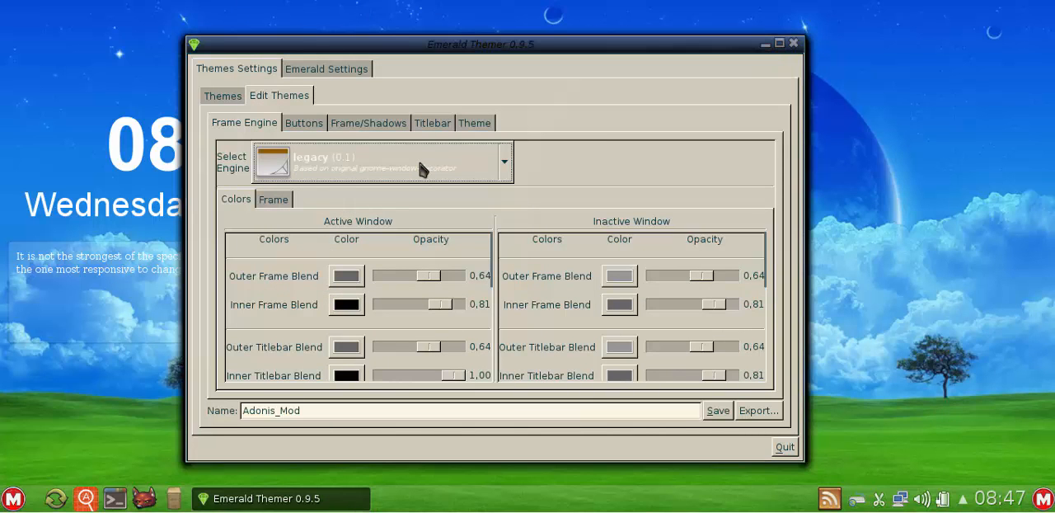
mouse_move(466, 44)
left_mouse_down()
mouse_move(490, 37)
mouse_move(470, 41)
left_mouse_up()
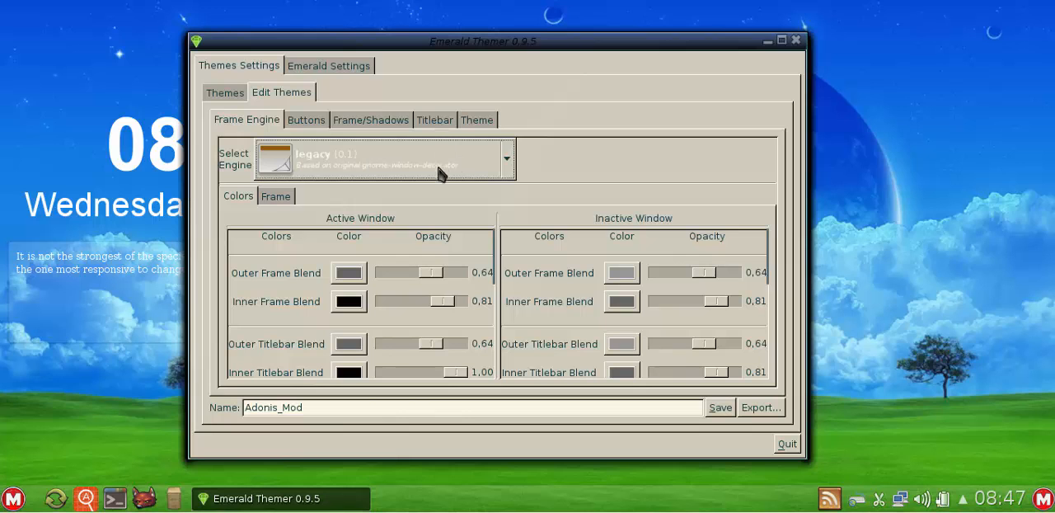
- Set the active window's opacity to 0.13 for Outer Frame Blend, 0.15 for Inner Frame Blend and 0.16 for Outer Titlebar Blend
mouse_move(498, 261)
left_mouse_down()
mouse_move(514, 340)
mouse_move(513, 253)
left_mouse_up()
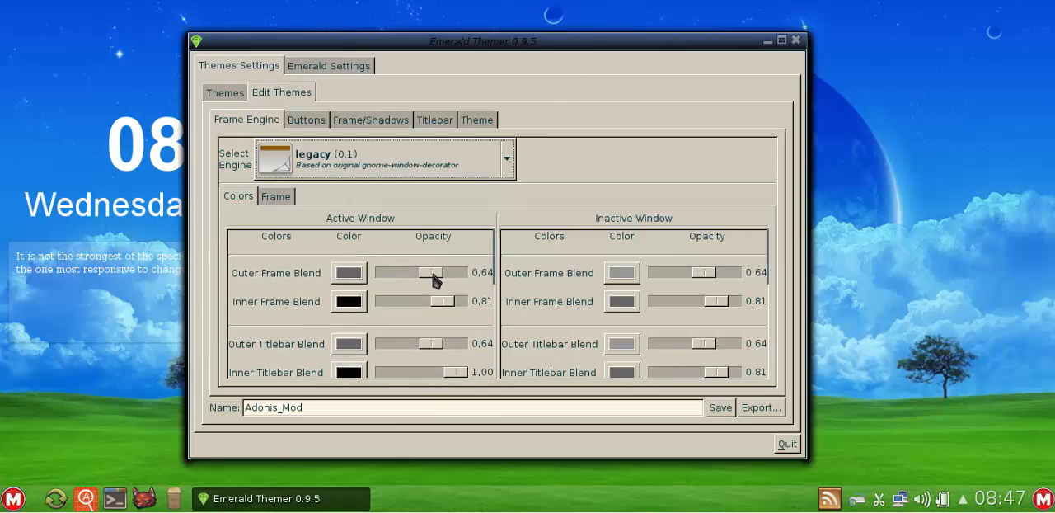
left_click_drag(433, 276, 401, 276)
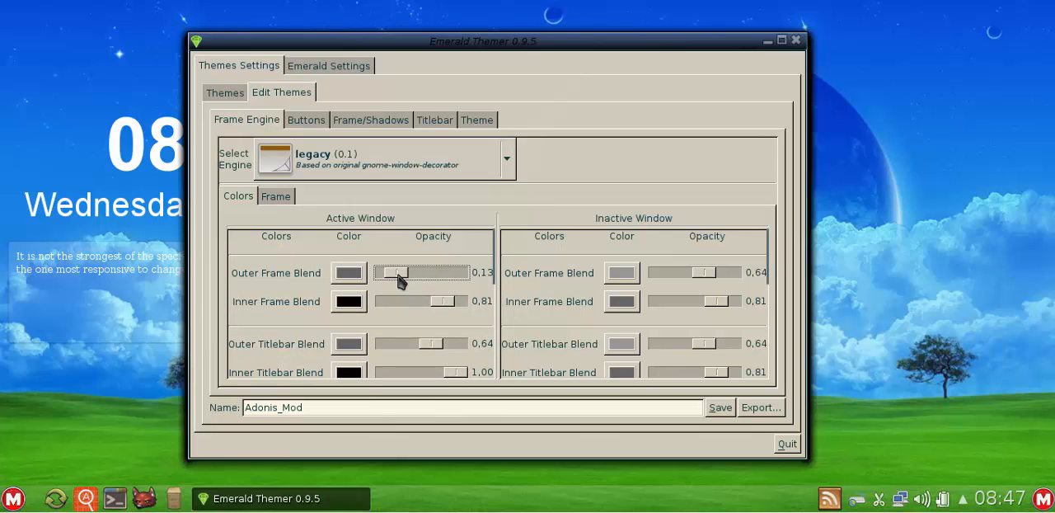
left_click(438, 301)
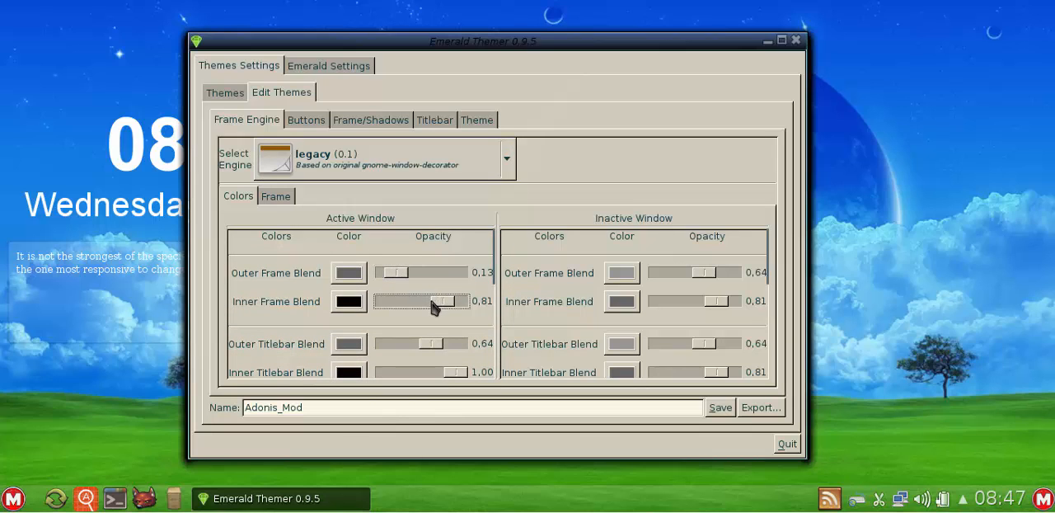
left_click_drag(434, 305, 397, 307)
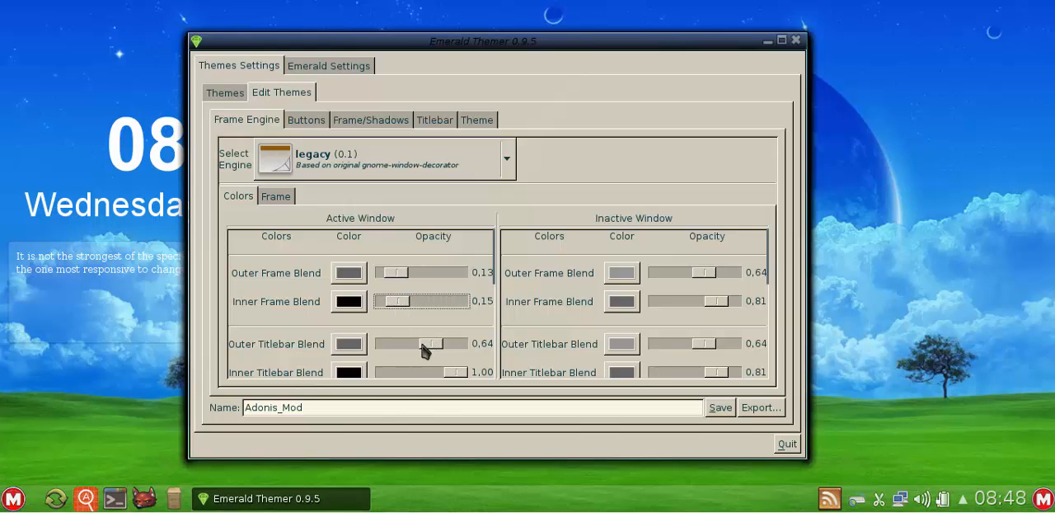
left_click_drag(426, 344, 396, 349)
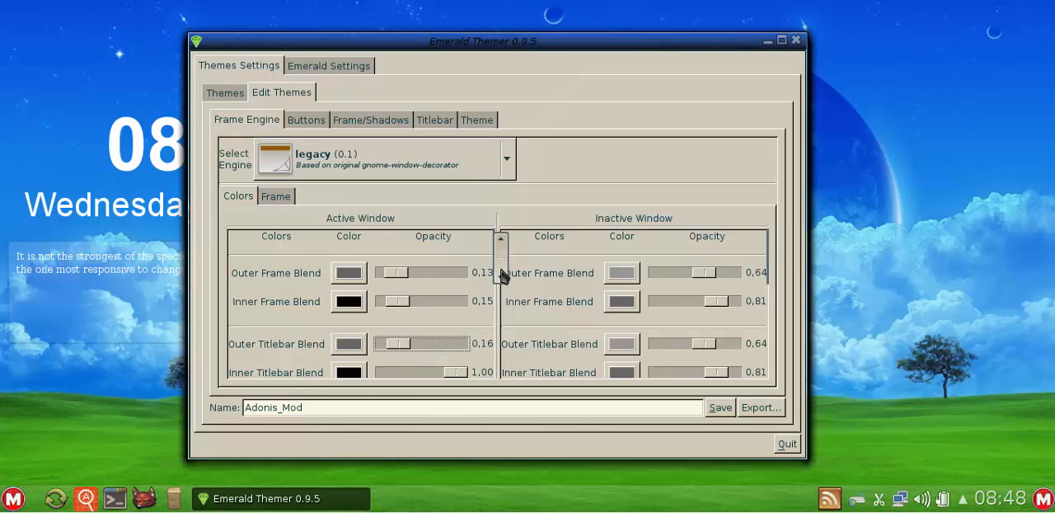
- Set the active window's opacity to 0.69 for Outer Frame Blend, 0.72 for Inner Frame Blend, 0.75 for Outer Titlebar Blend and 0.77 for Inner Titlebar Blend
scroll(503, 275, "down", 2)
mouse_move(459, 318)
left_mouse_down()
mouse_move(402, 325)
mouse_move(440, 316)
left_mouse_up()
left_click_drag(407, 287, 443, 297)
left_click_drag(403, 242, 439, 262)
scroll(501, 264, "up", 3)
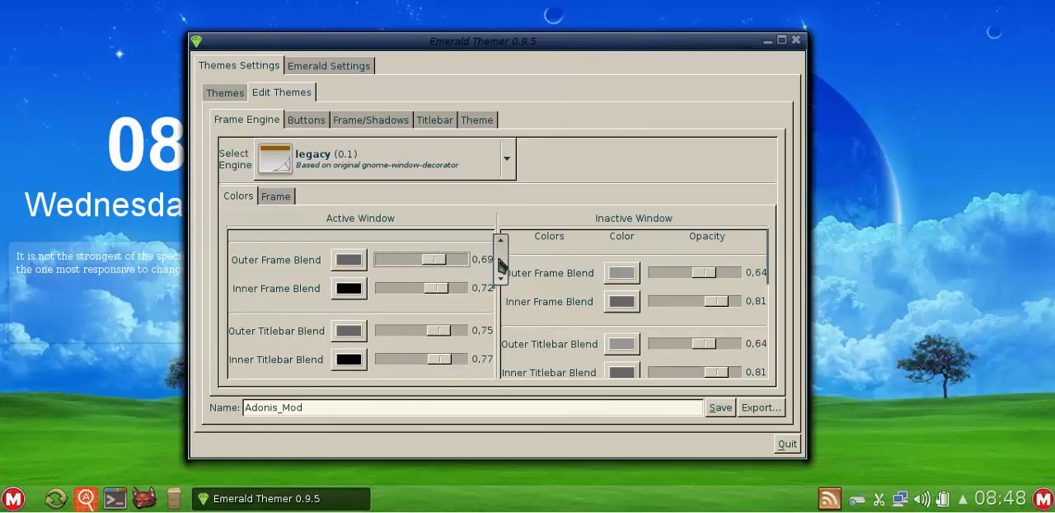
left_click_drag(500, 262, 512, 363)
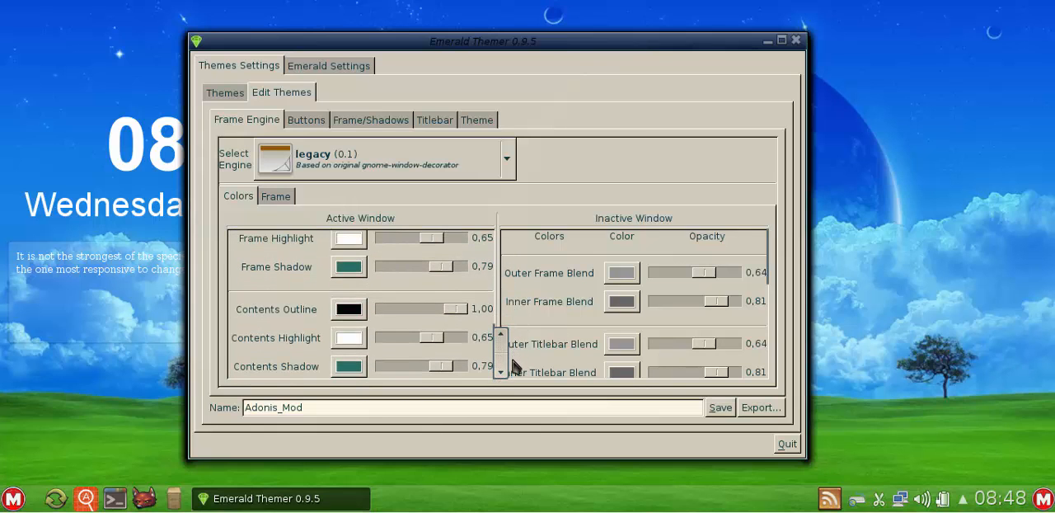
- Set the frame's rounding radius to 20 and enable rounding for all four window corners
left_click(276, 200)
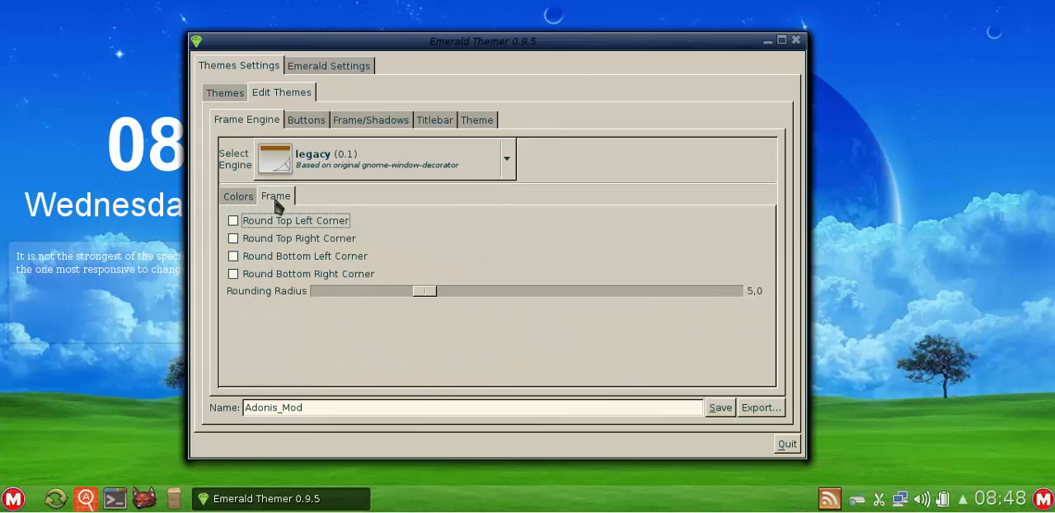
left_click_drag(424, 292, 729, 265)
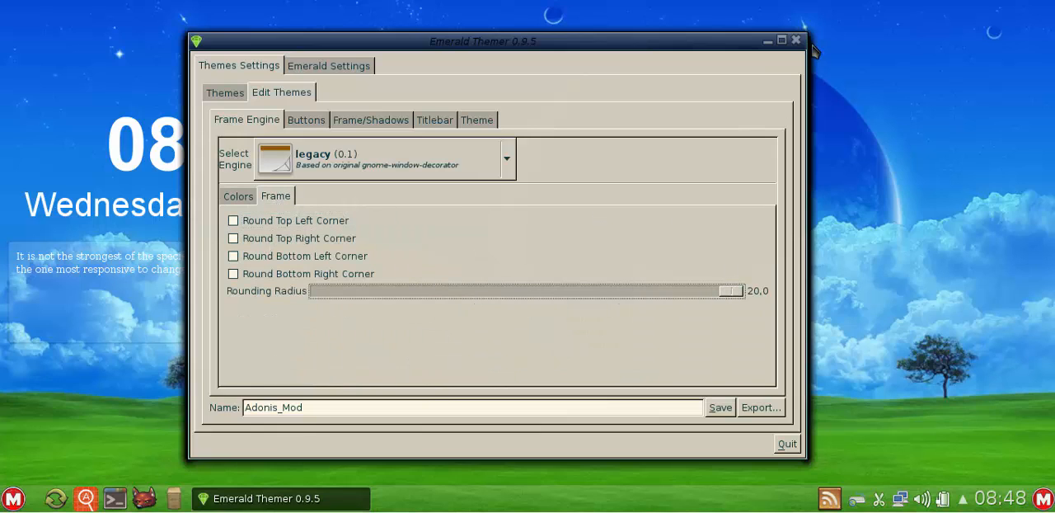
left_click(280, 238)
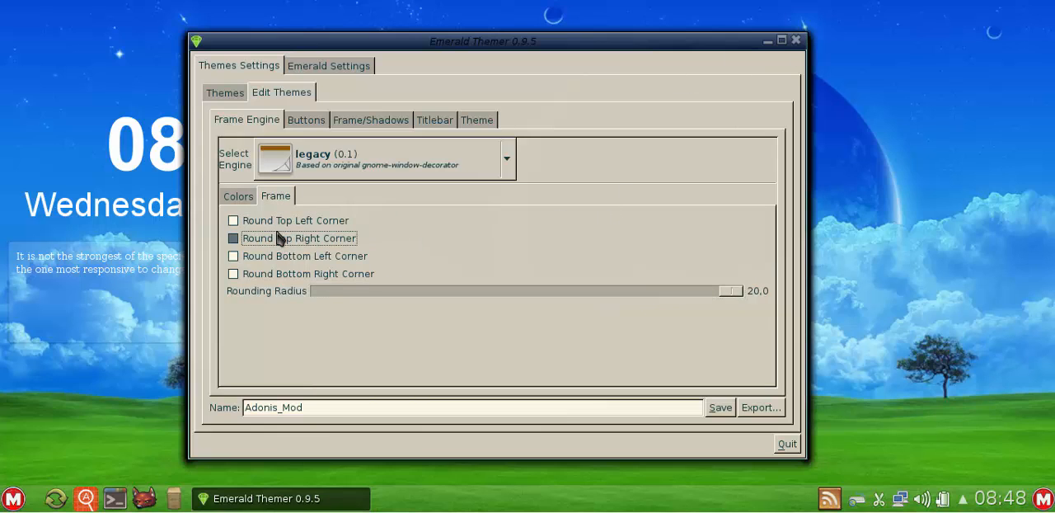
left_click(282, 220)
left_click(283, 255)
left_click(283, 273)
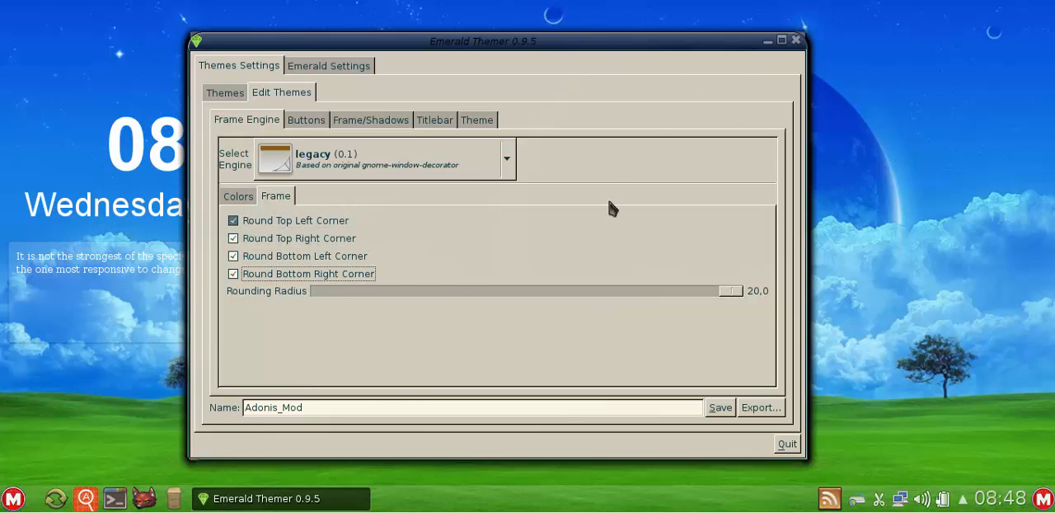
left_click(730, 293)
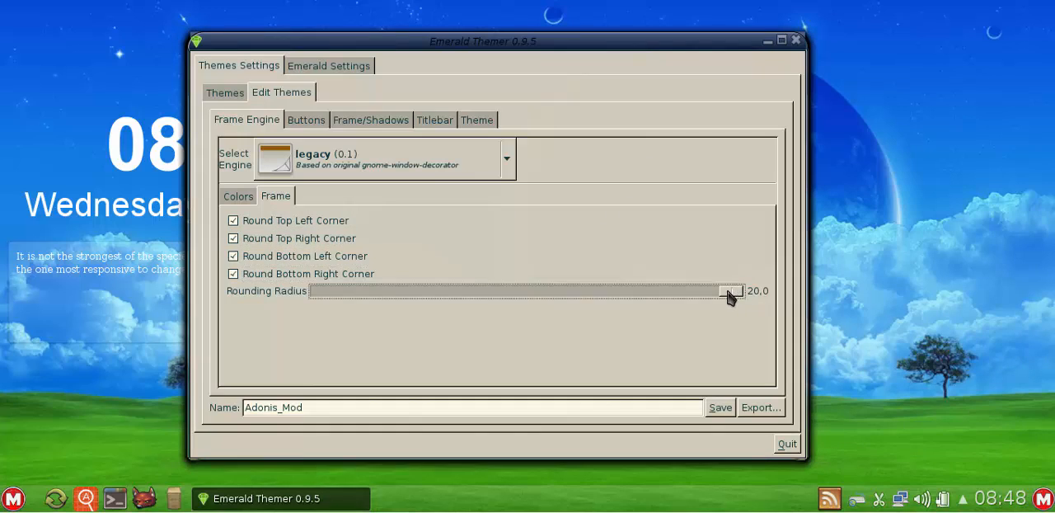
- Set the rounding radius to 6 and disable rounding for all four window corners
left_click_drag(729, 293, 445, 290)
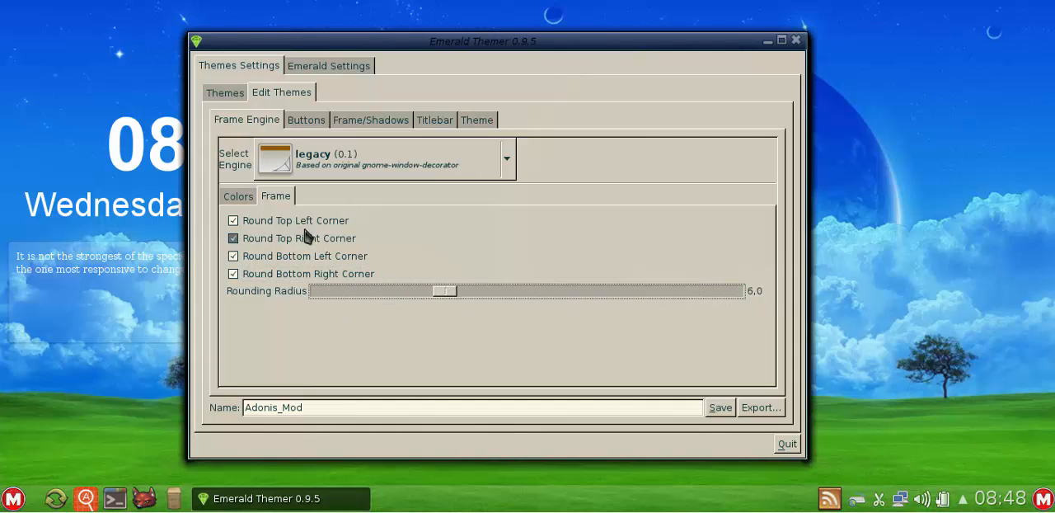
left_click(233, 221)
left_click(289, 238)
left_click(288, 256)
left_click(290, 277)
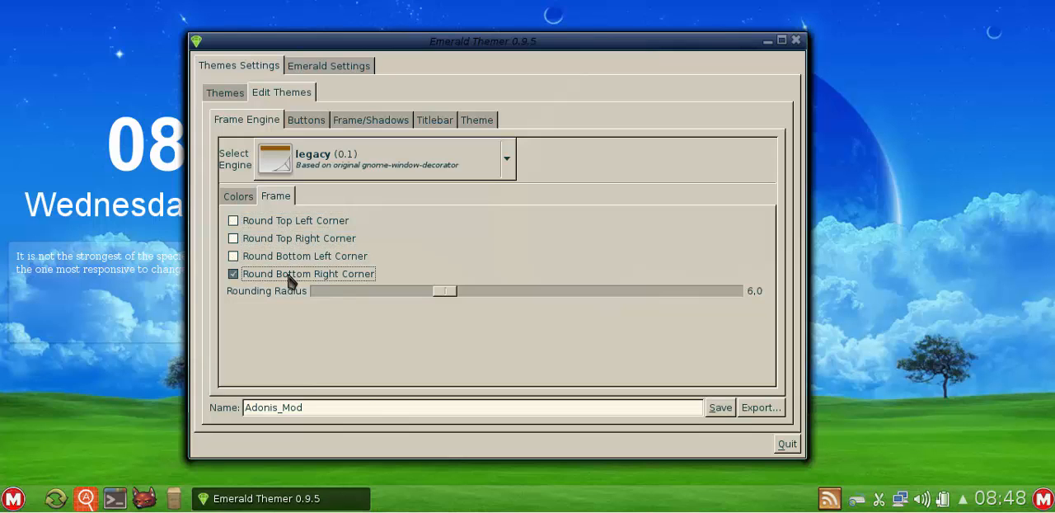
left_click(290, 277)
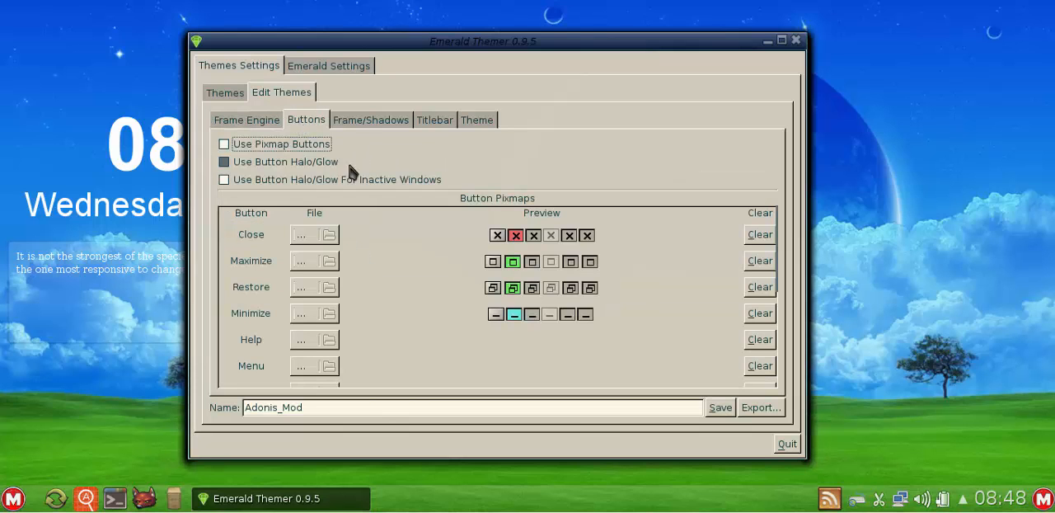
- Try pixmap buttons on the theme and switch them off again
left_click(301, 145)
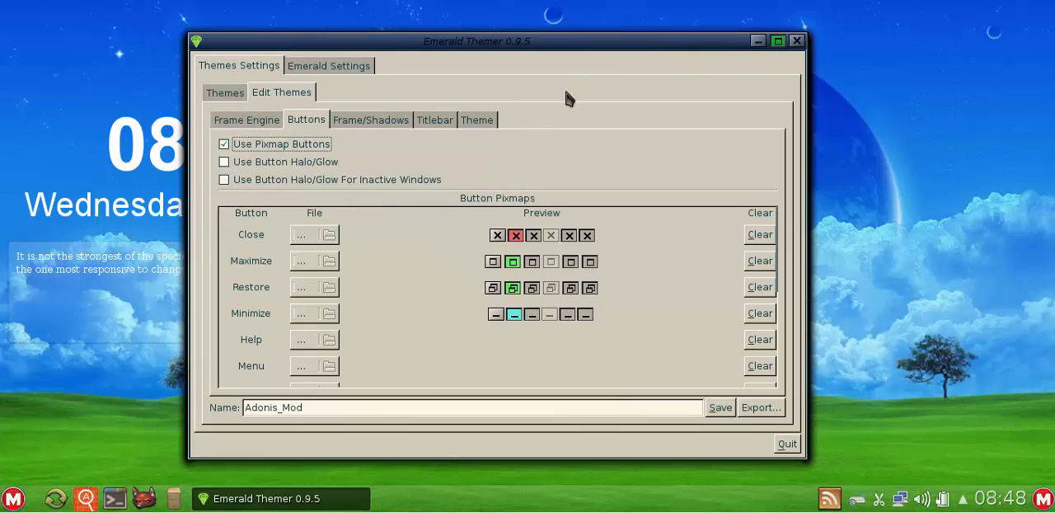
left_click(311, 146)
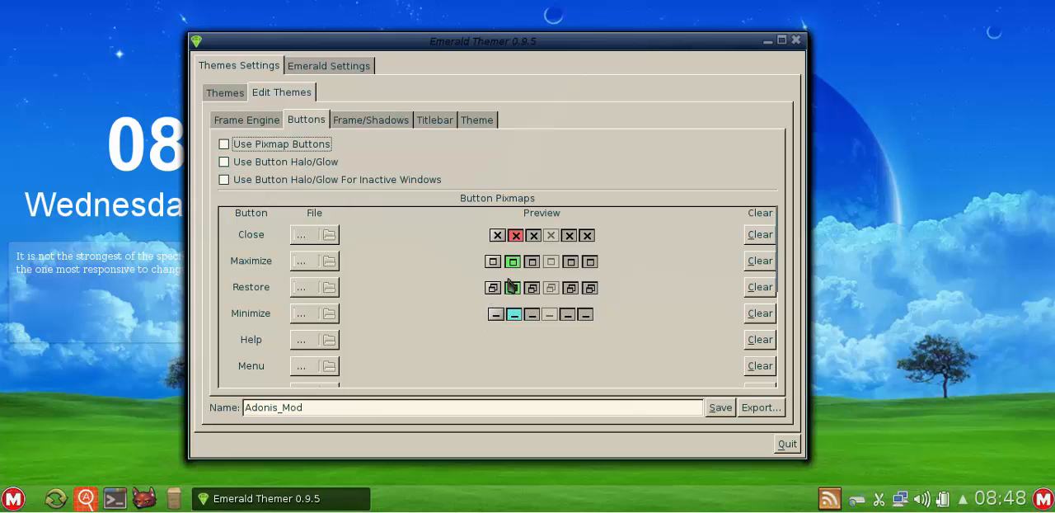
- Set the title bar's vertical button offset to 20 and its horizontal button offset to 22
left_click(363, 123)
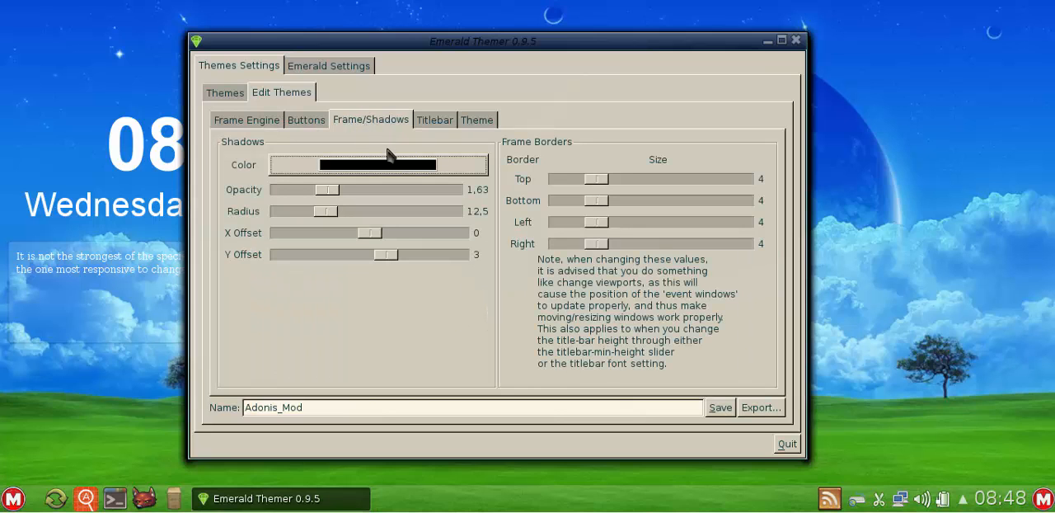
left_click(437, 122)
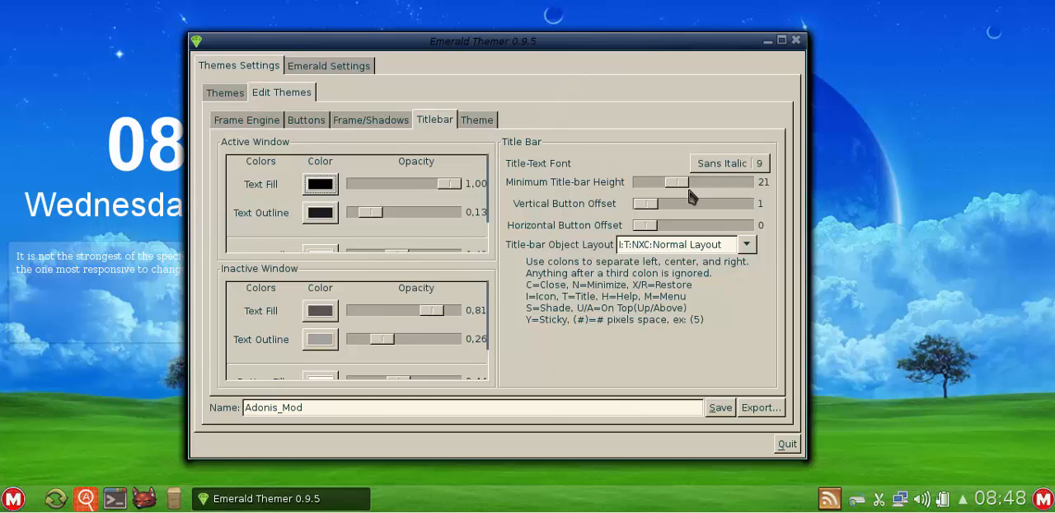
left_click_drag(647, 207, 681, 232)
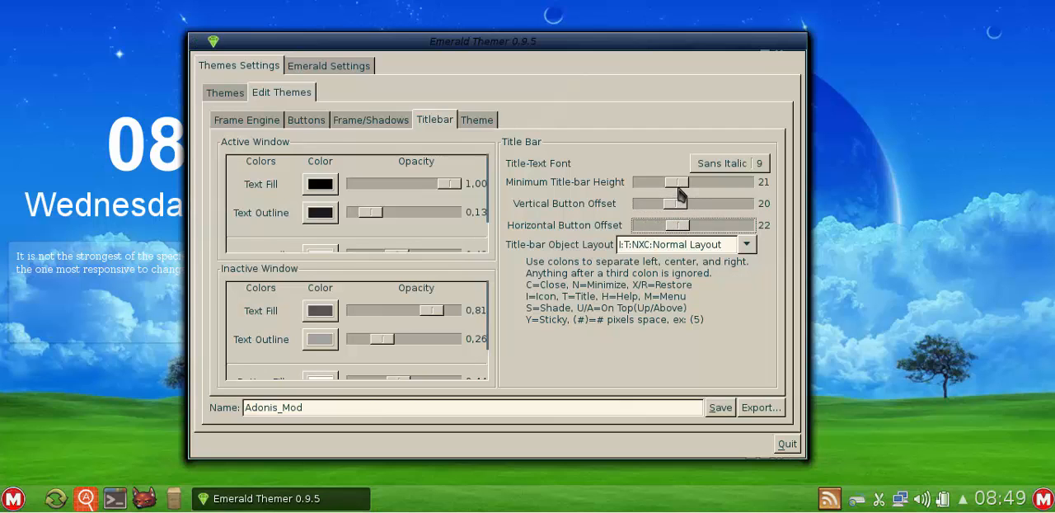
- Review the Adonis_Mod theme's information, titlebar, frame and shadow, button and frame engine settings
left_click(478, 120)
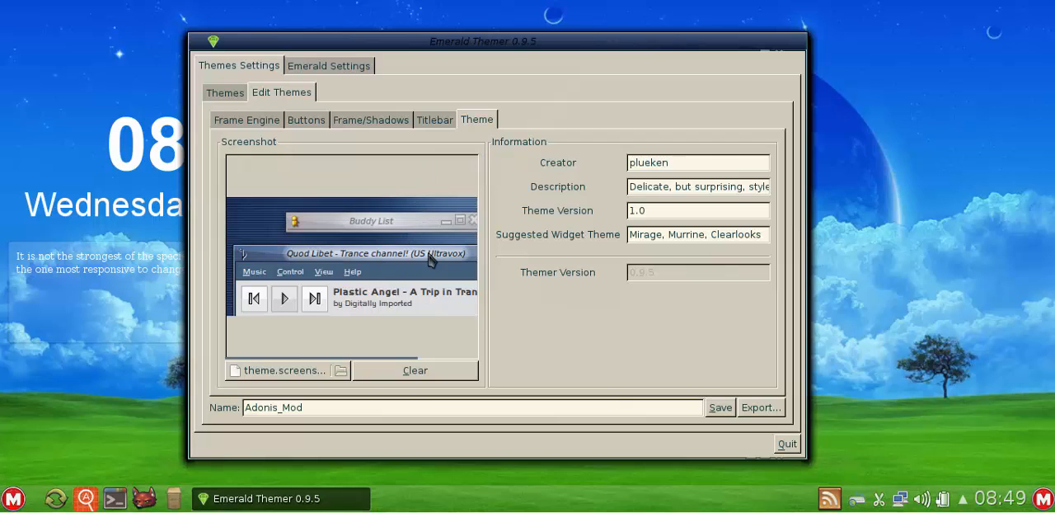
left_click(441, 128)
left_click(385, 128)
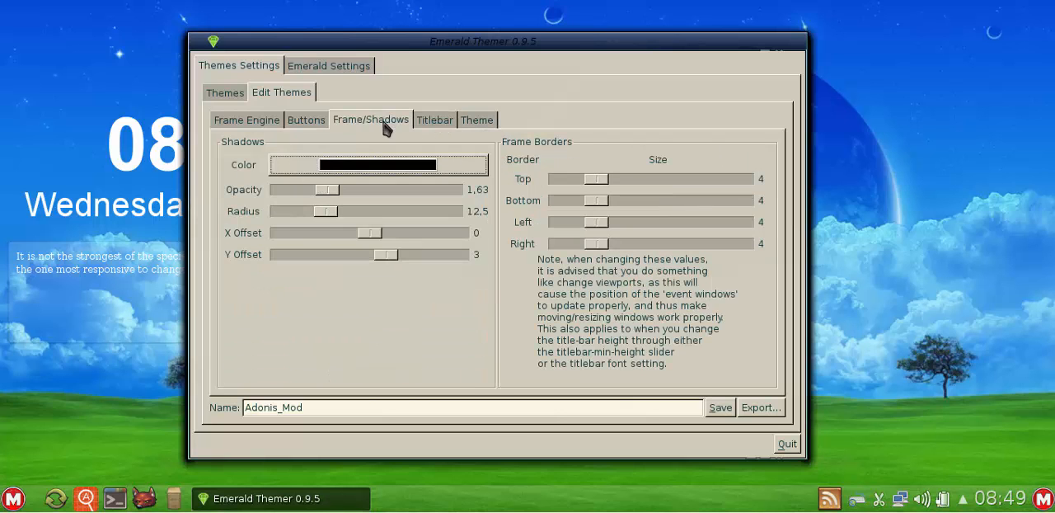
left_click(299, 124)
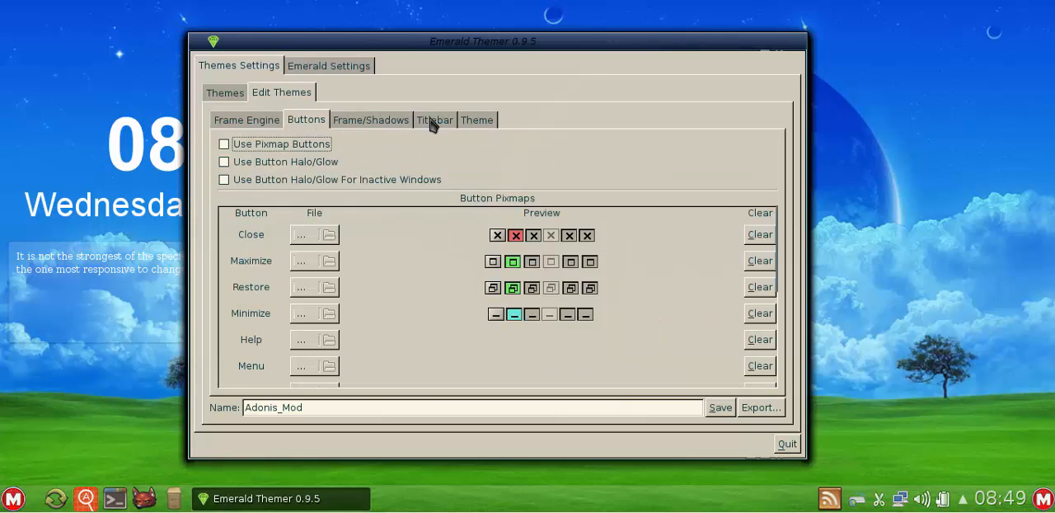
left_click(373, 123)
left_click(311, 124)
left_click(265, 124)
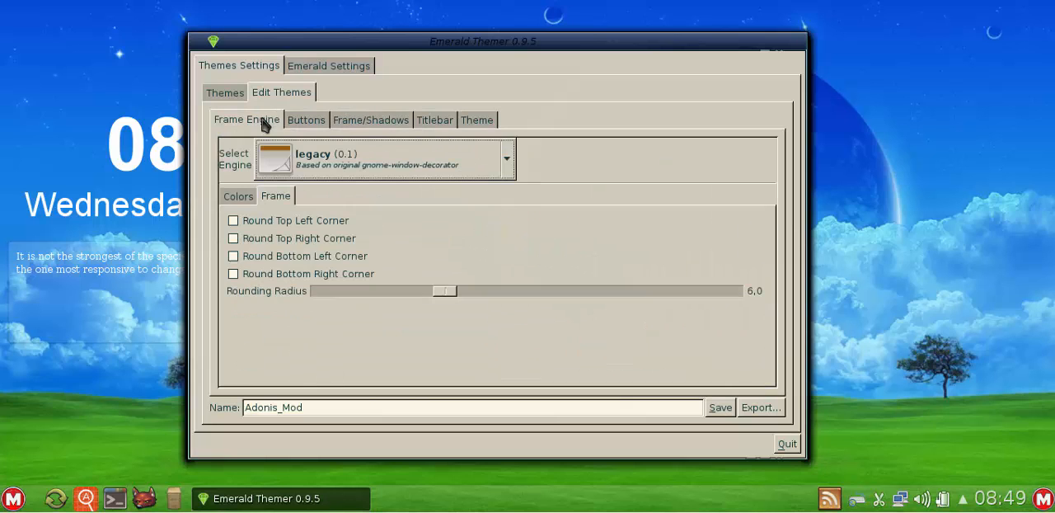
left_click(389, 130)
left_click(431, 124)
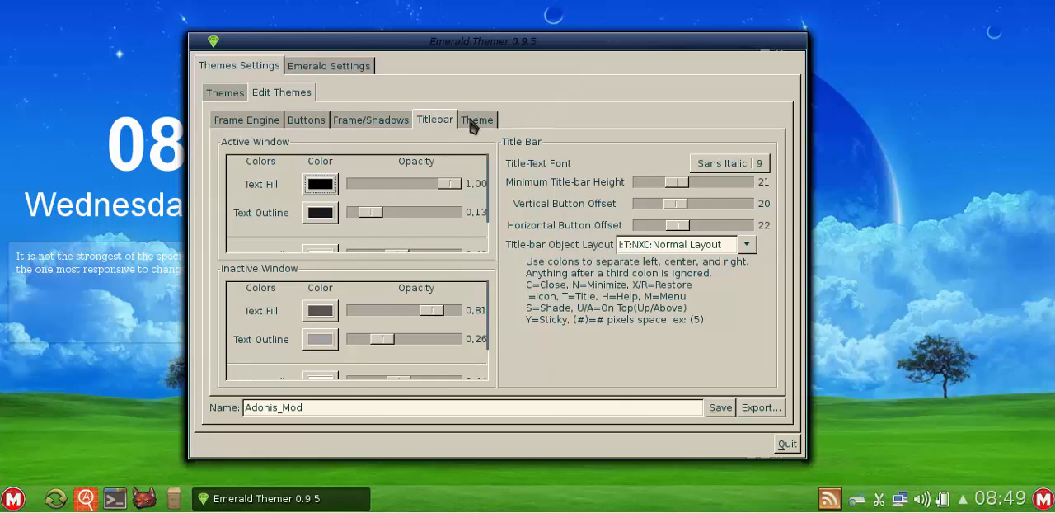
left_click(476, 122)
left_click(373, 125)
left_click(307, 124)
left_click(256, 123)
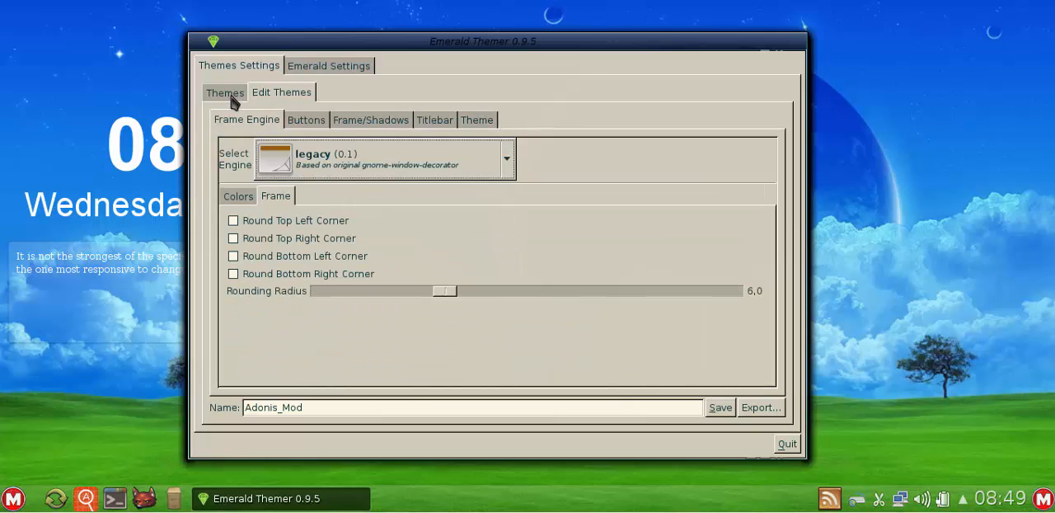
- Check the theme list, return to the Adonis_Mod theme's button settings and select its name text
left_click(231, 97)
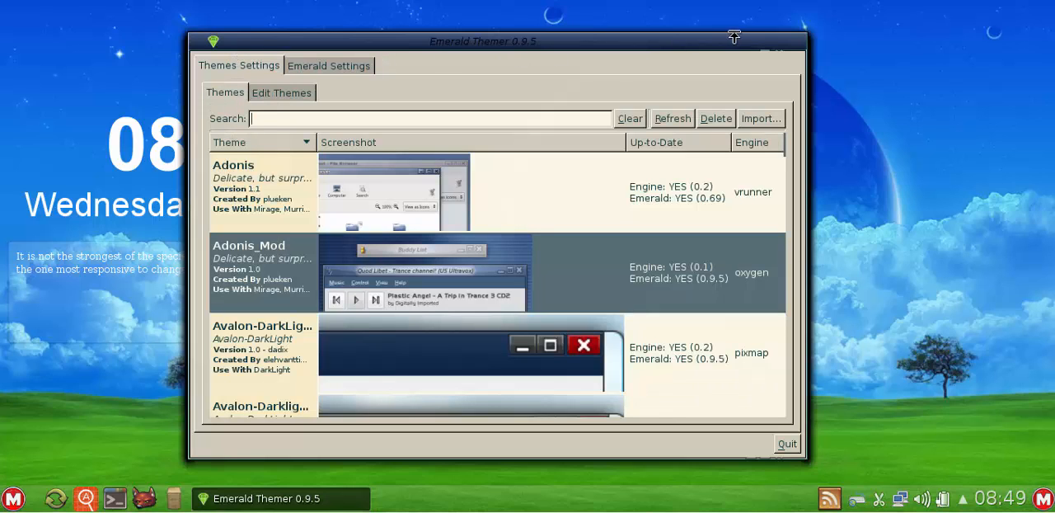
left_click(292, 96)
left_click(310, 120)
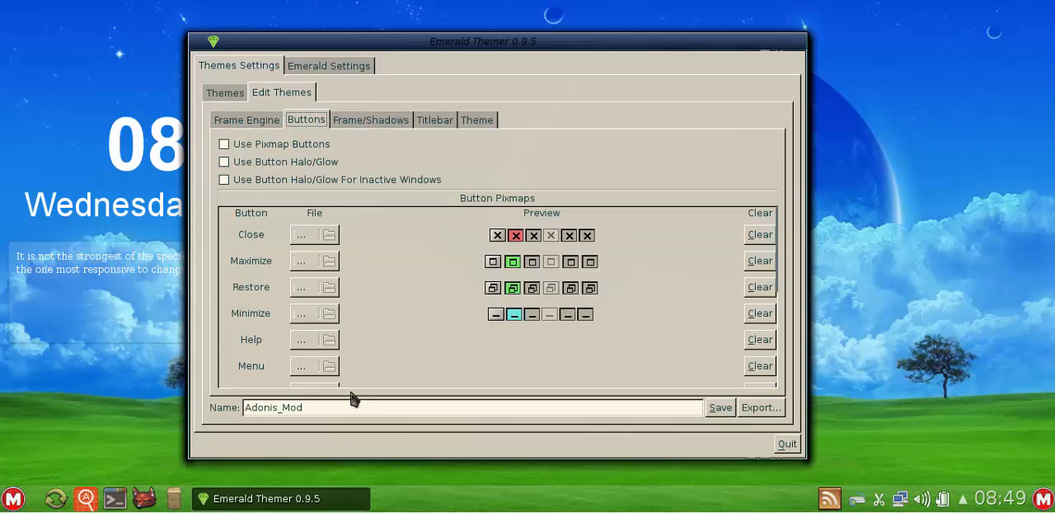
left_click_drag(336, 407, 247, 411)
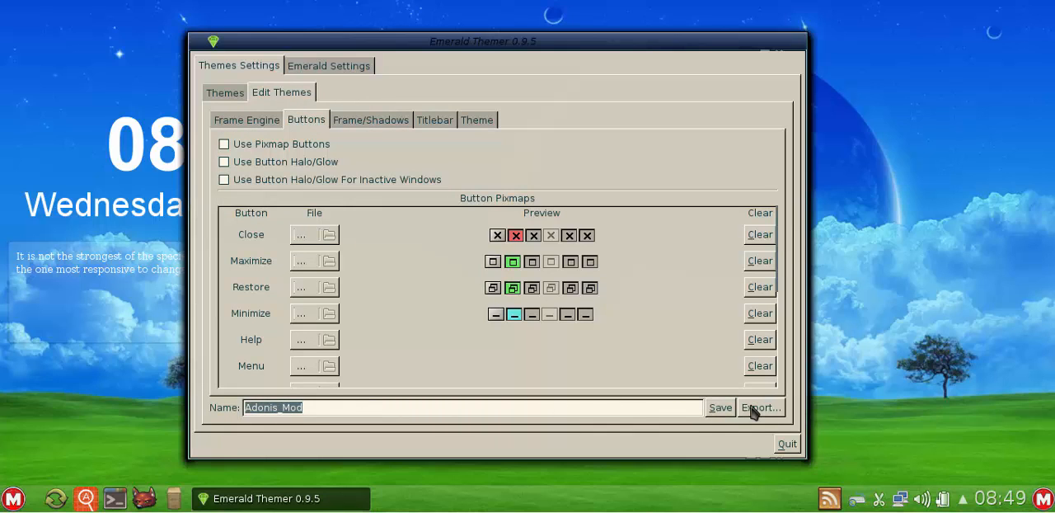
- Glance at the general Emerald settings, then apply the Adonis theme and switch back to Adonis_Mod from the theme list
left_click(226, 93)
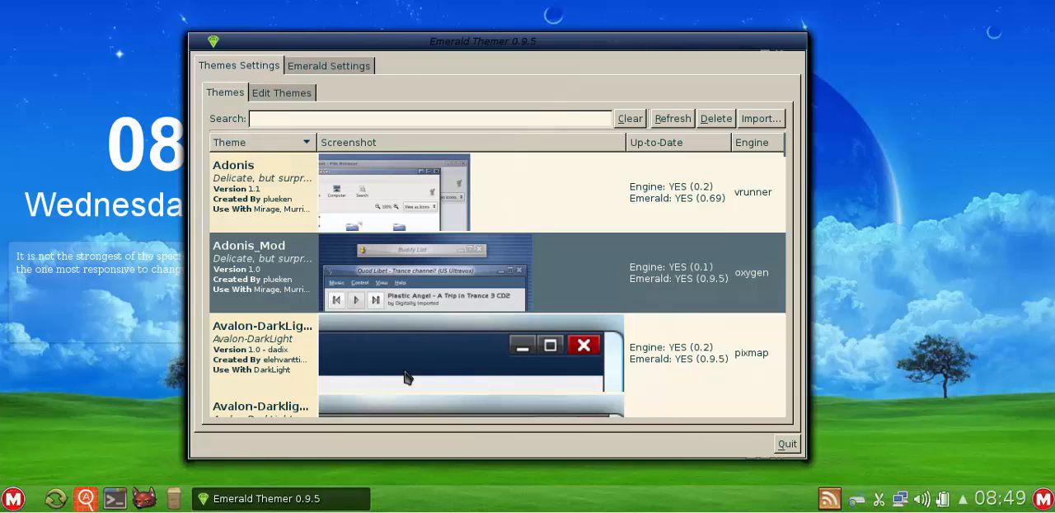
left_click(325, 70)
left_click(259, 65)
left_click(391, 212)
left_click(421, 278)
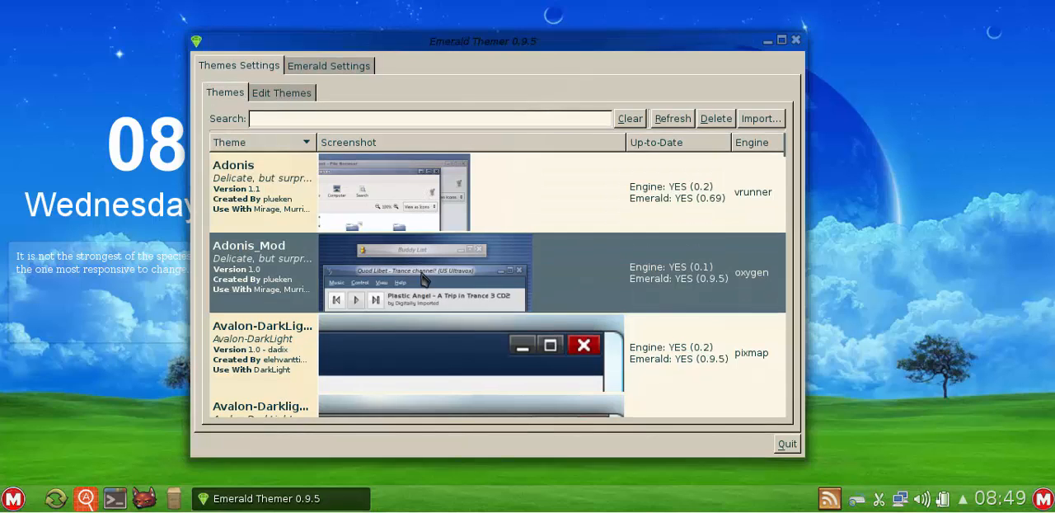
- Apply the Default theme from the theme list and shift the Emerald Themer window slightly
scroll(422, 280, "down", 2)
scroll(423, 281, "down", 10)
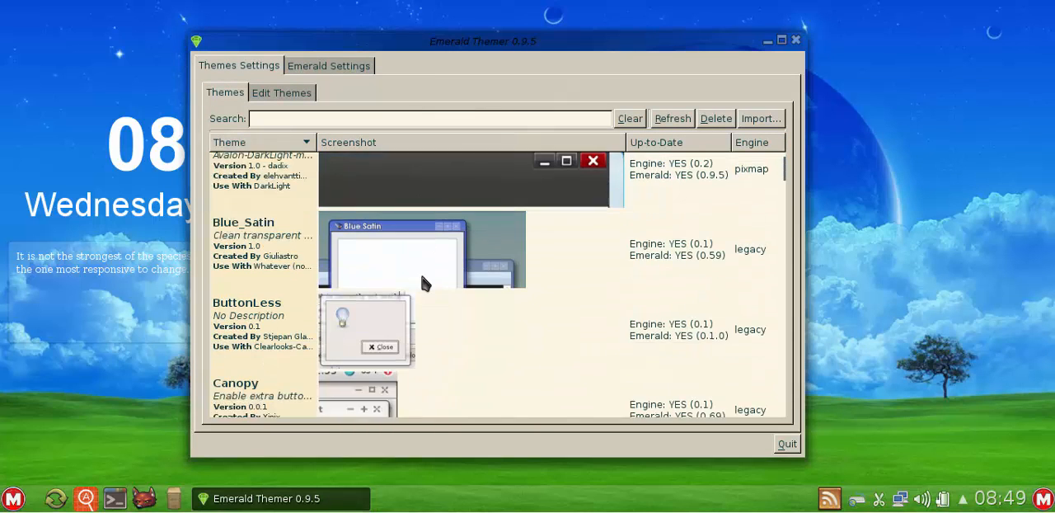
left_click(416, 296)
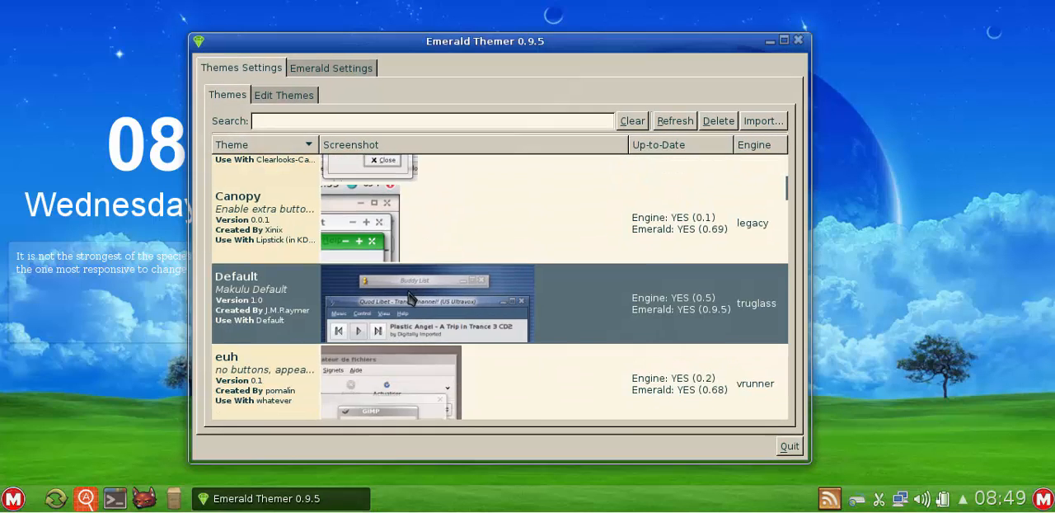
left_click_drag(555, 47, 596, 31)
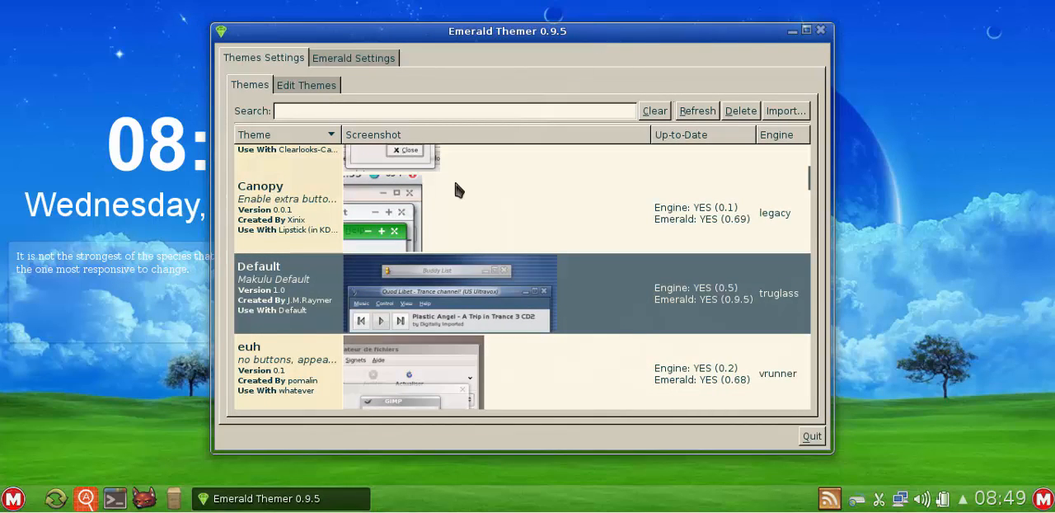
scroll(440, 259, "down", 4)
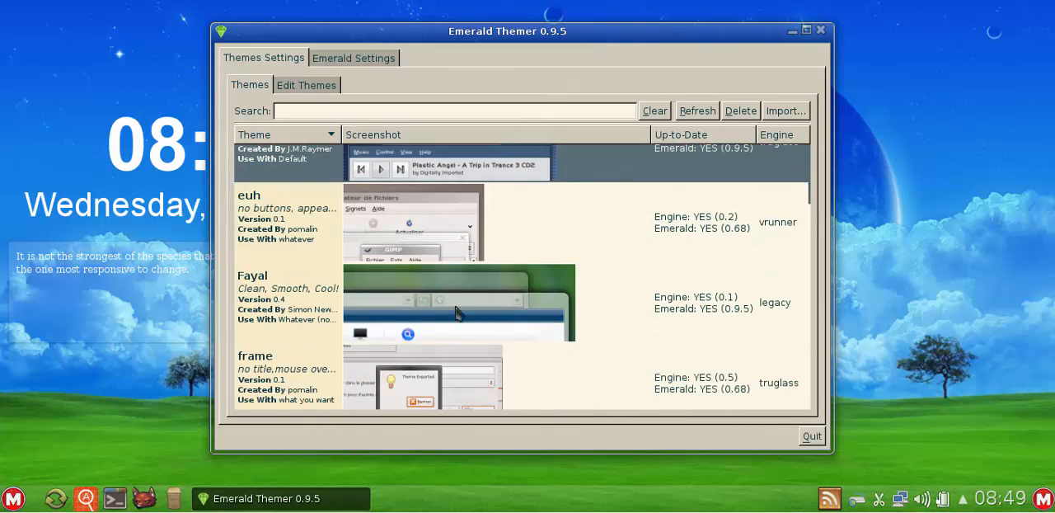
- Look over the themes listed around Default and quit the Emerald Themer
scroll(440, 329, "down", 4)
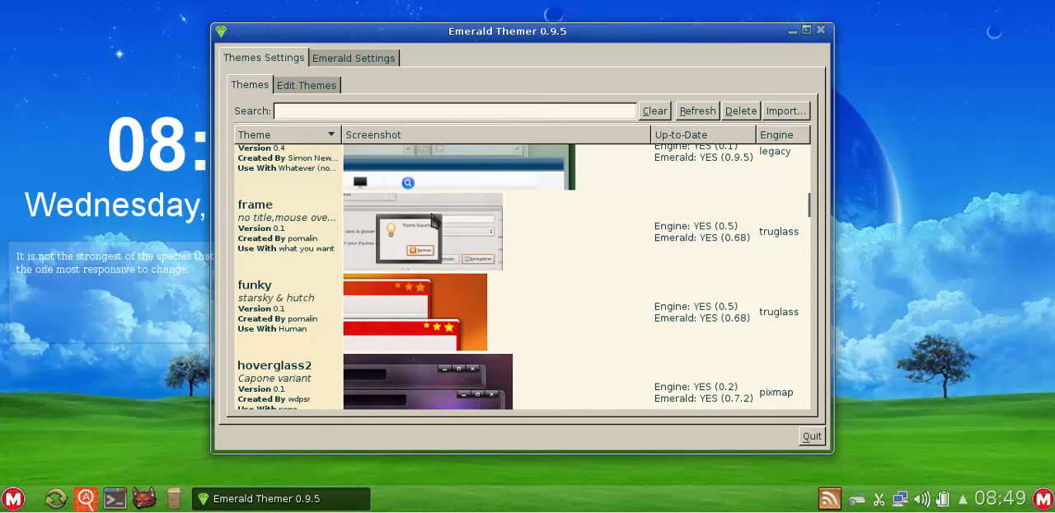
scroll(449, 267, "down", 5)
scroll(449, 268, "up", 6)
scroll(449, 266, "up", 7)
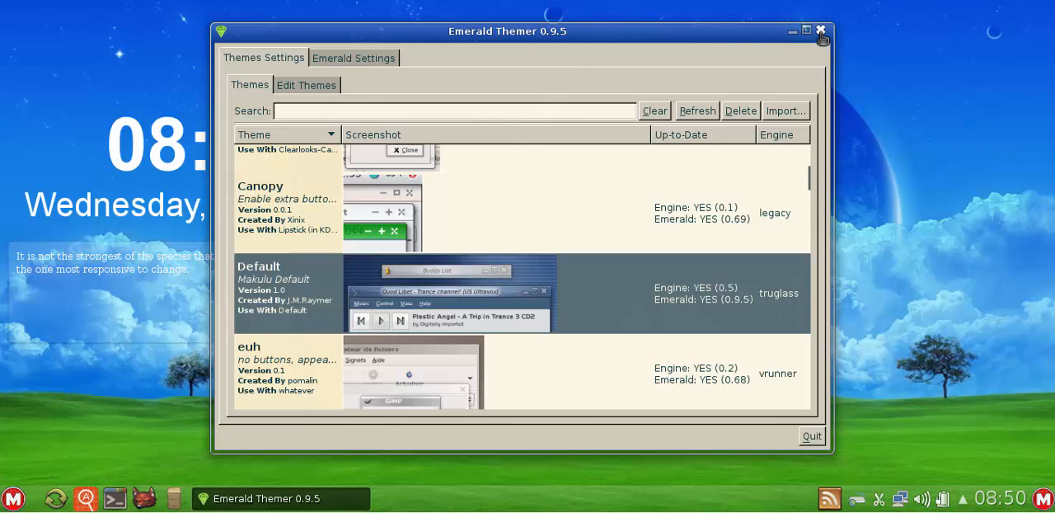
left_click(811, 436)
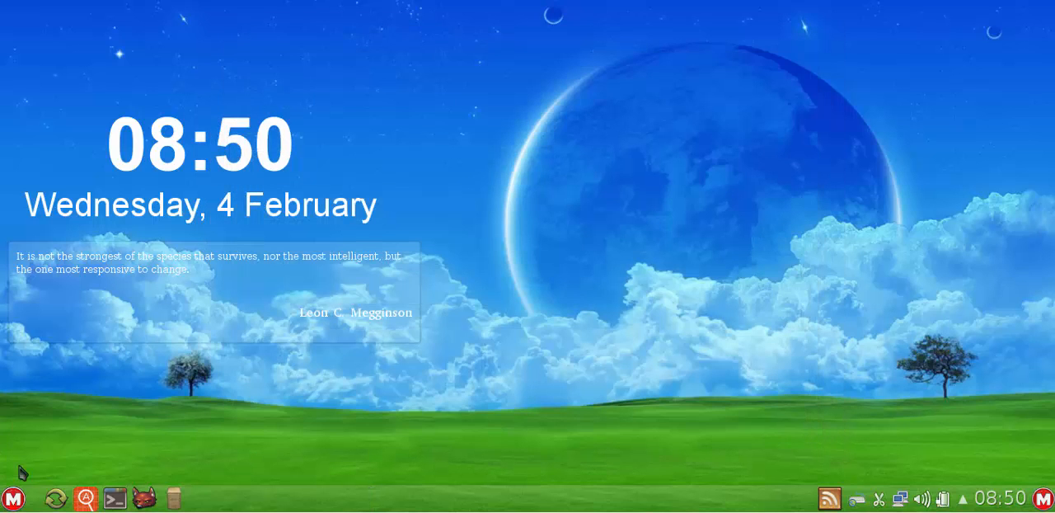
left_click(21, 496)
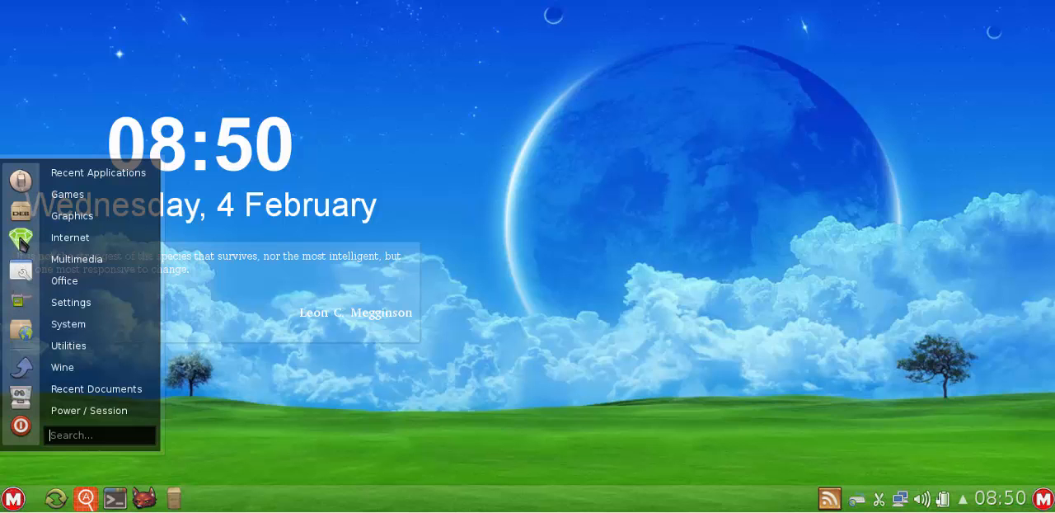
mouse_move(73, 304)
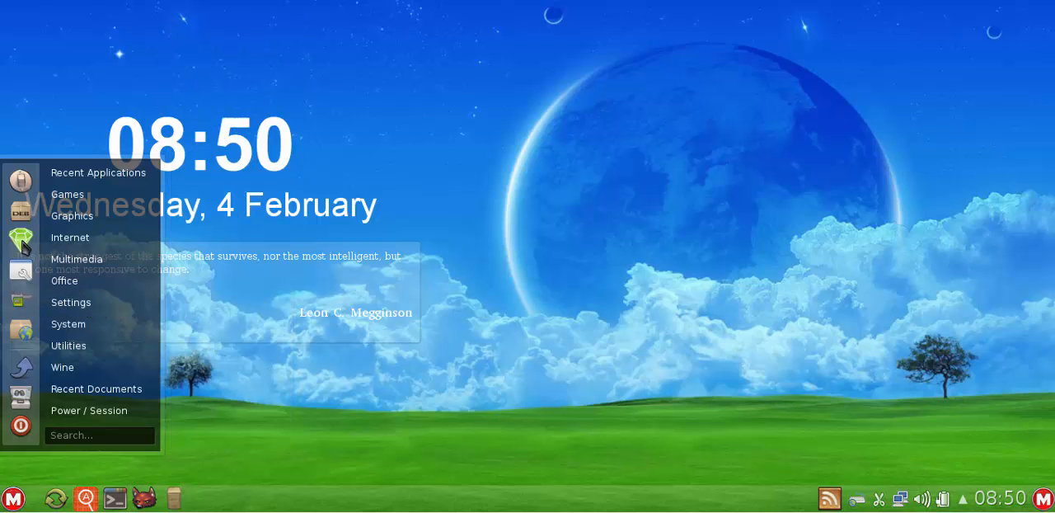
mouse_move(69, 286)
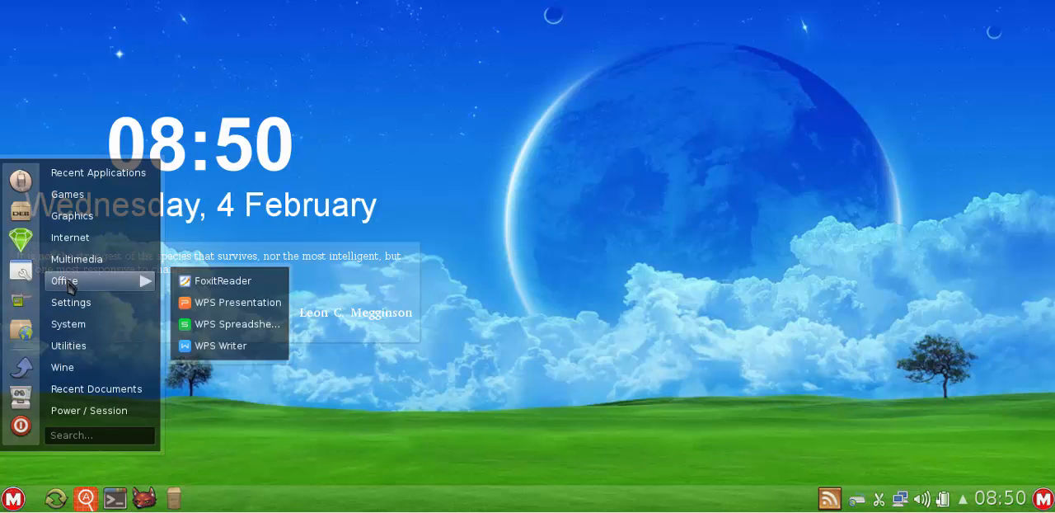
left_click(574, 135)
- Open a Konsole terminal and toggle its window between maximized and restored size, ending with it restored
left_click(115, 498)
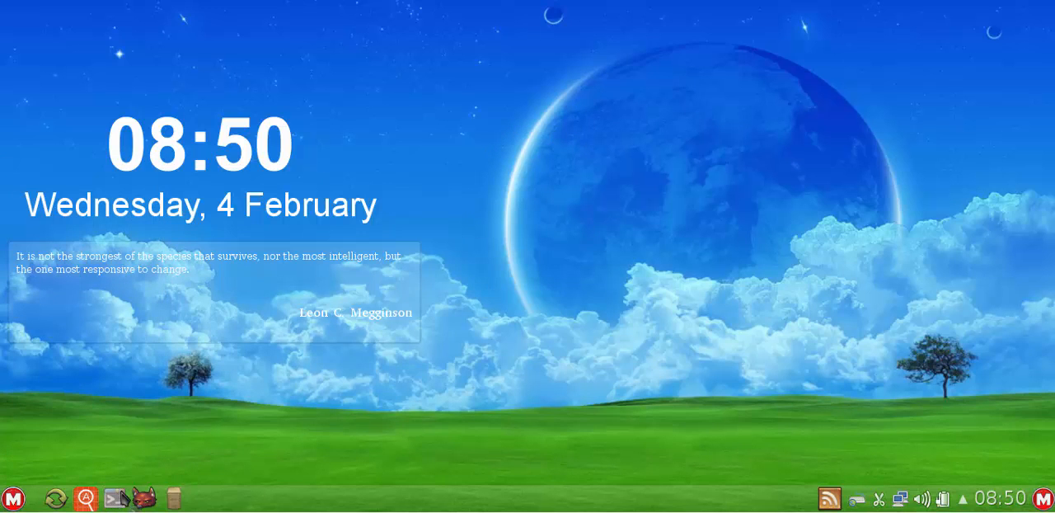
left_click(874, 75)
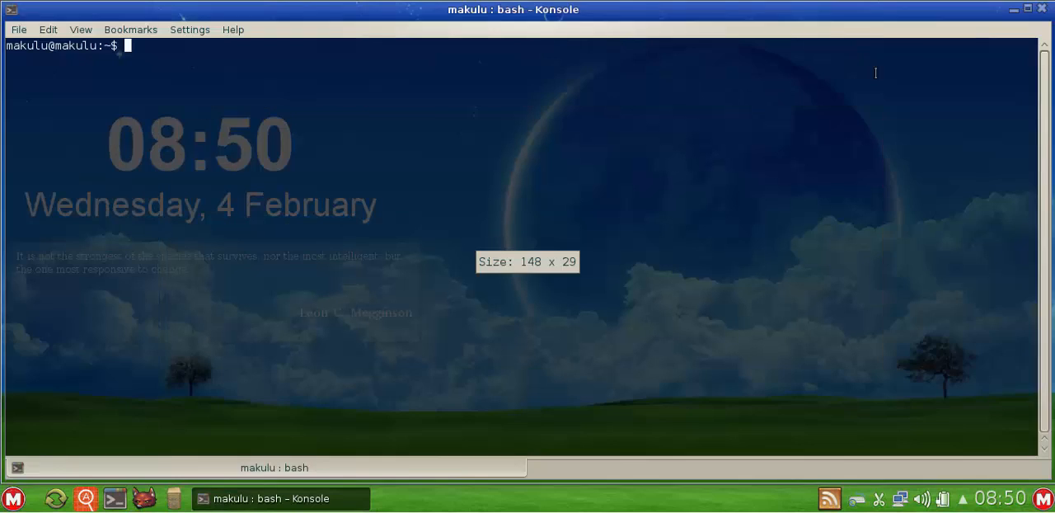
left_click(1021, 10)
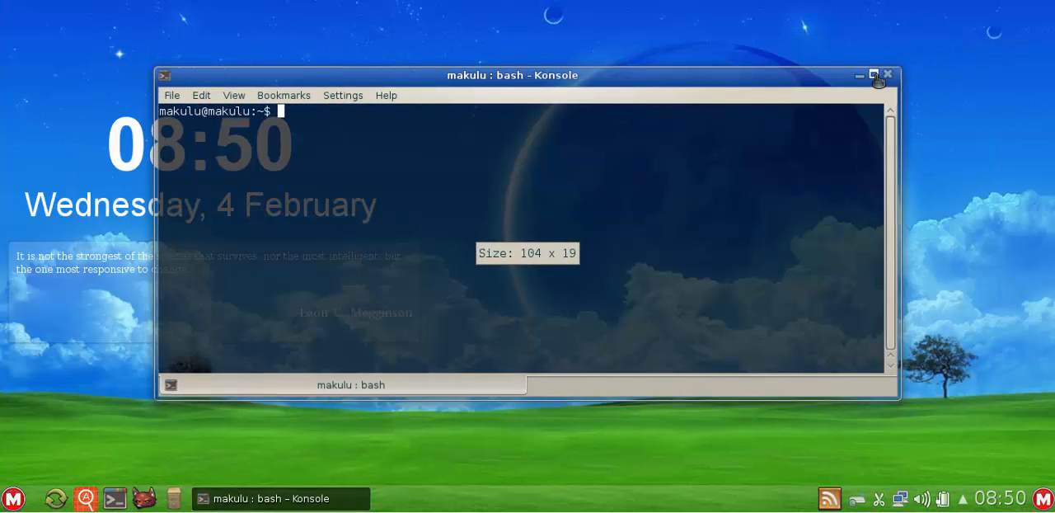
left_click(875, 73)
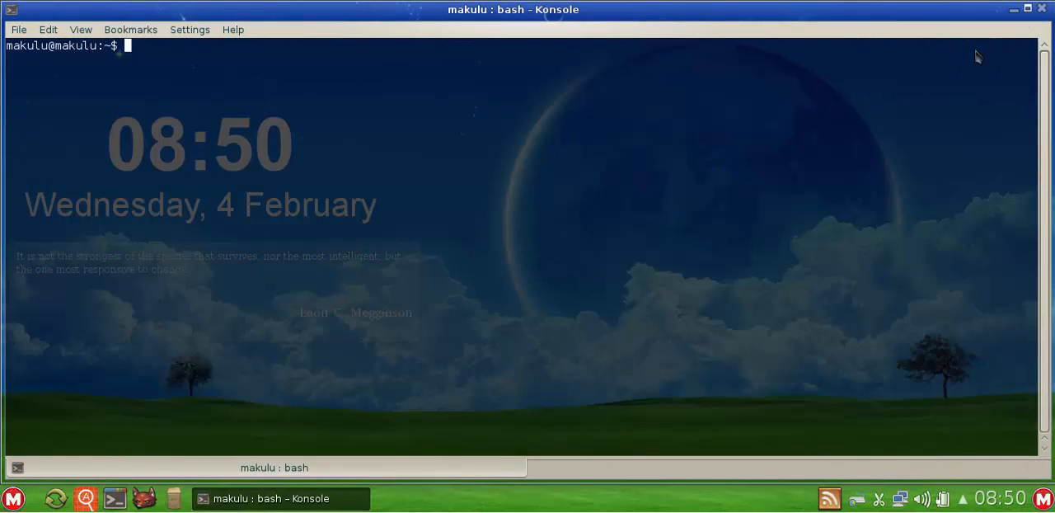
left_click(1027, 9)
- Rotate the desktop cube through its workspaces with the terminal open and move the terminal window slightly lower
key("ctrl+alt+Left")
key("ctrl+alt+Left")
key("ctrl+alt+Left")
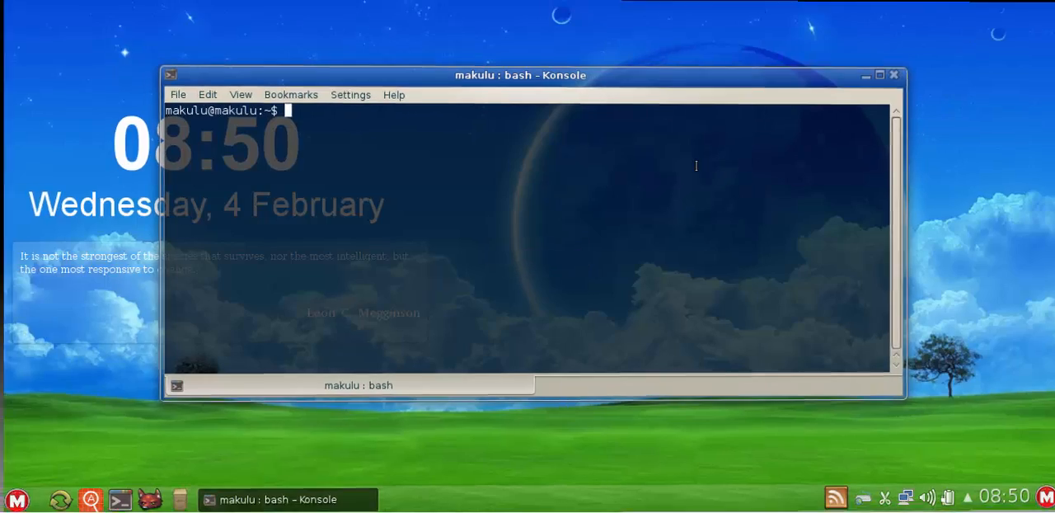
key("ctrl+alt+Left")
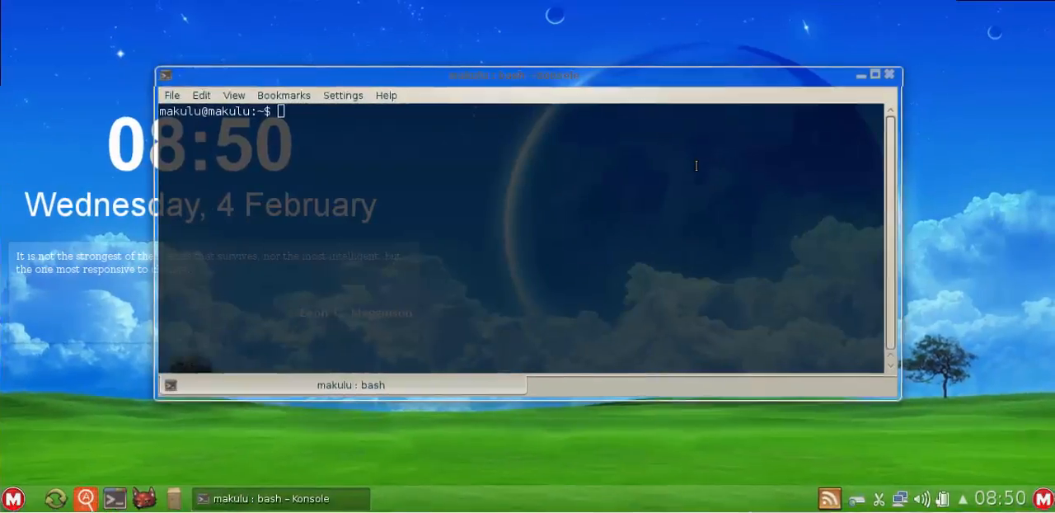
key("ctrl+alt+Down")
key("ctrl+alt+Left")
key("ctrl+alt+Left")
key("ctrl+alt+Left")
key("ctrl+alt+Left")
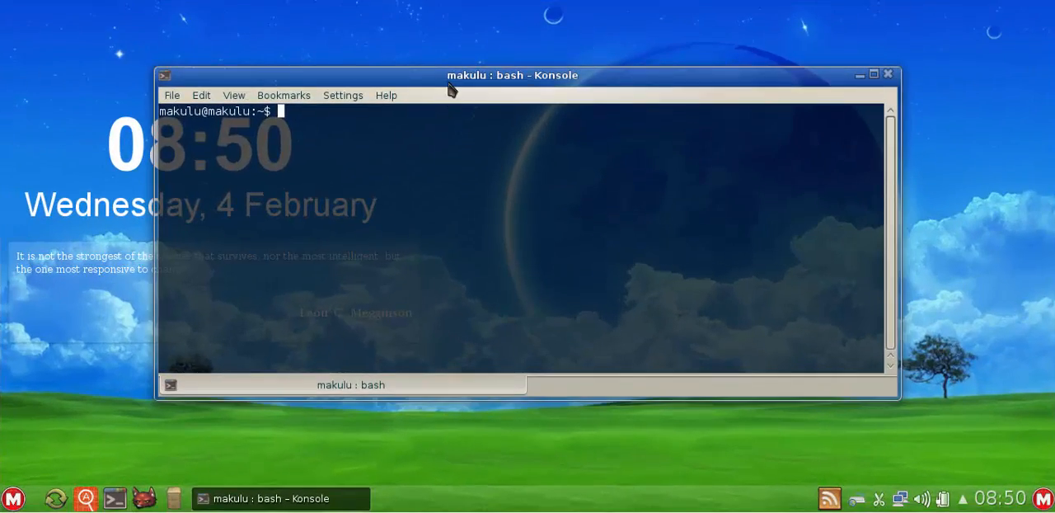
left_click_drag(450, 83, 457, 113)
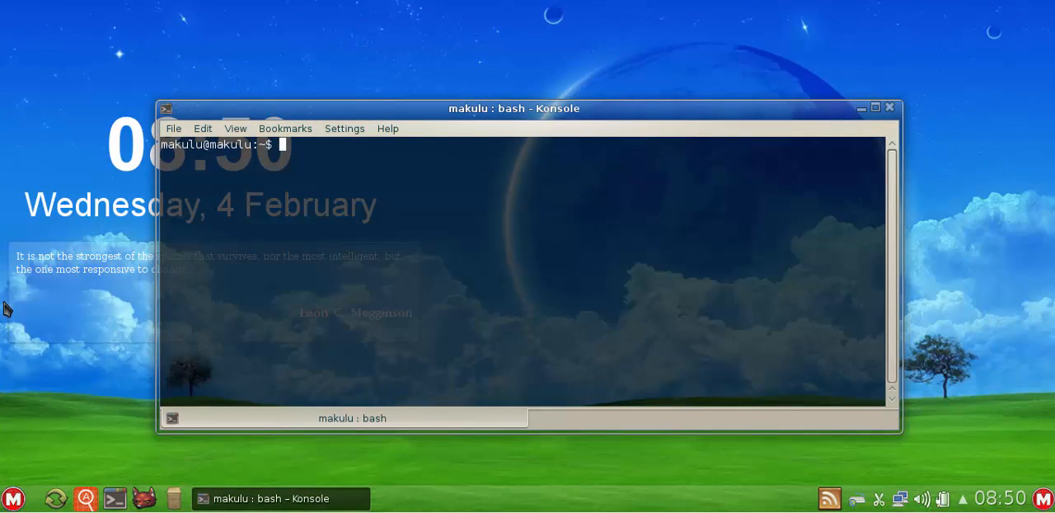
left_click_drag(1, 247, 330, 247)
- Open CompizConfig Settings Manager, shorten its window, and browse the plugin list down to Window Management
left_click(13, 498)
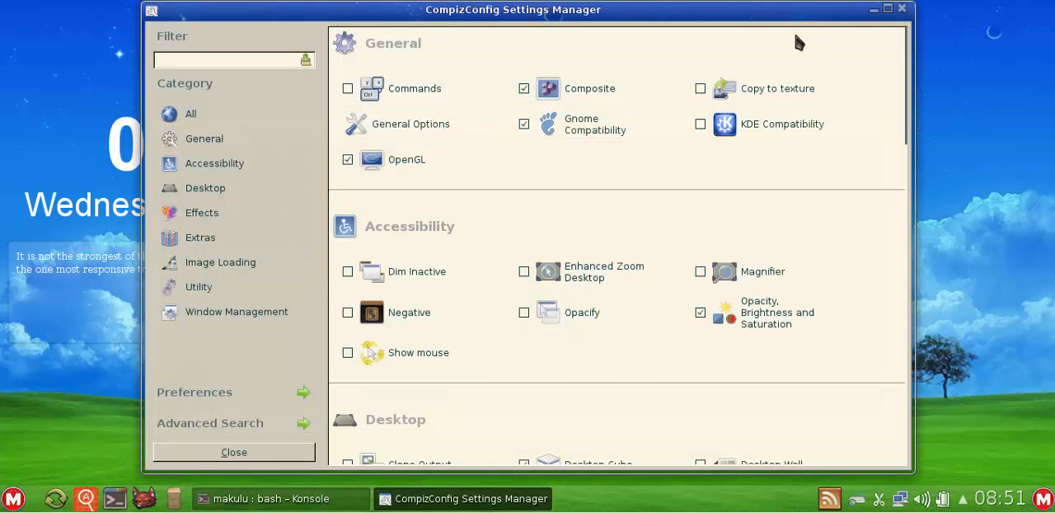
mouse_move(914, 87)
left_mouse_down()
mouse_move(912, 142)
mouse_move(912, 45)
mouse_move(913, 417)
mouse_move(913, 165)
mouse_move(879, 77)
mouse_move(895, 125)
left_mouse_up()
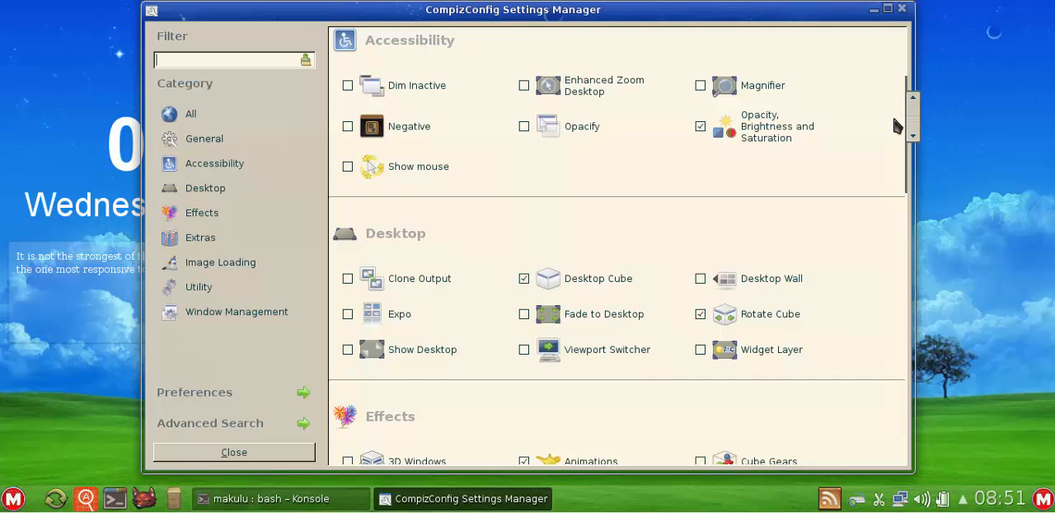
left_click_drag(912, 471, 923, 397)
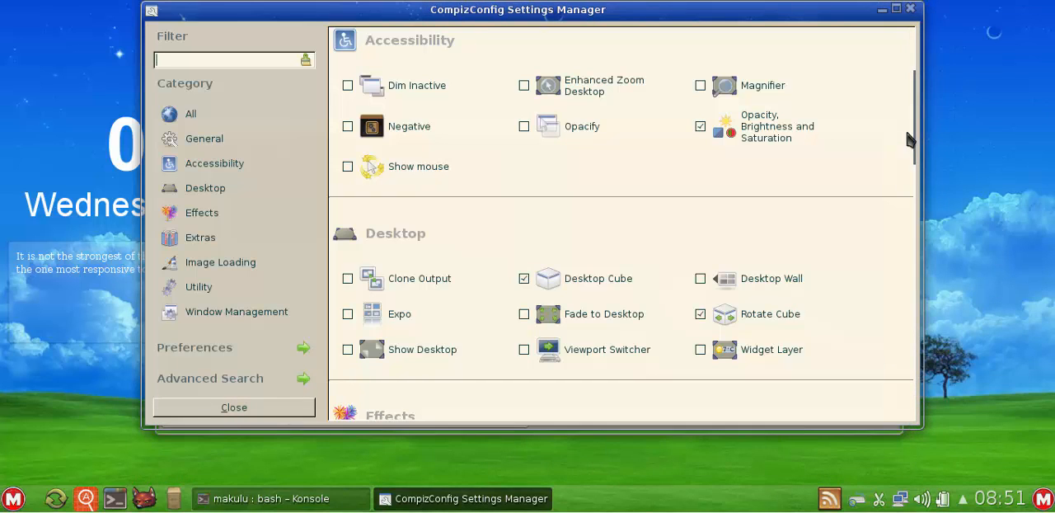
mouse_move(921, 136)
left_click_drag(922, 142, 918, 392)
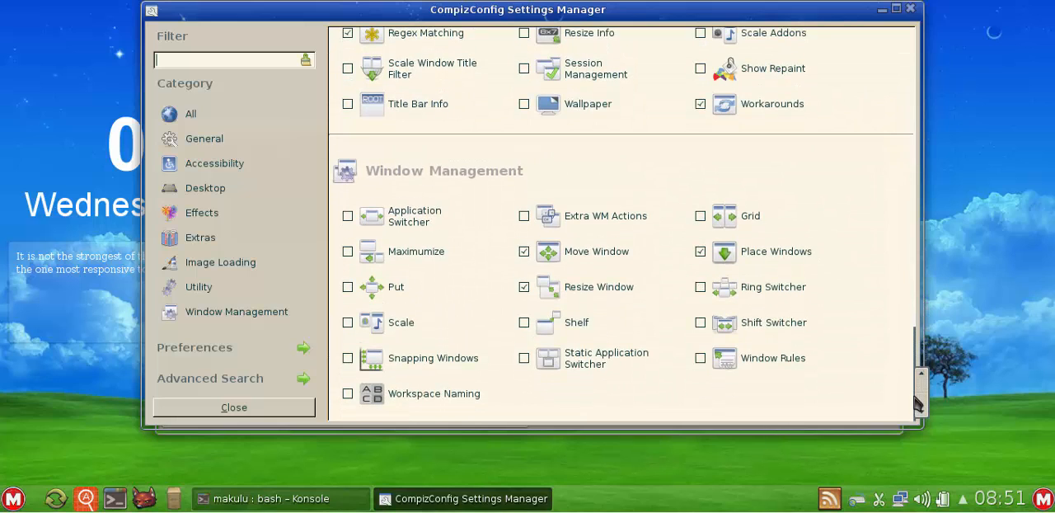
- Move the CompizConfig window out of the way, close the Konsole terminal, and reposition the settings window fully on screen
left_click_drag(620, 10, 645, 164)
left_click(889, 107)
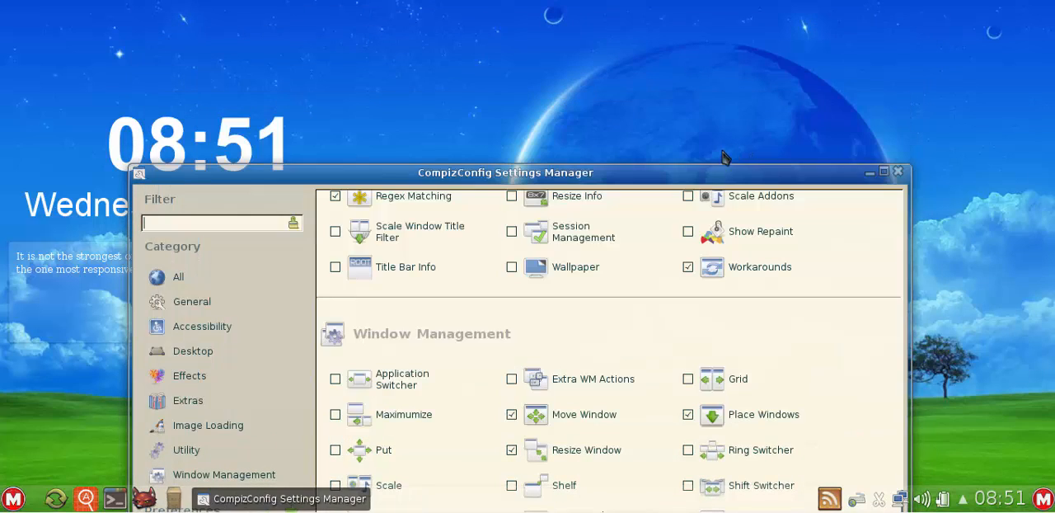
left_click_drag(700, 180, 712, 54)
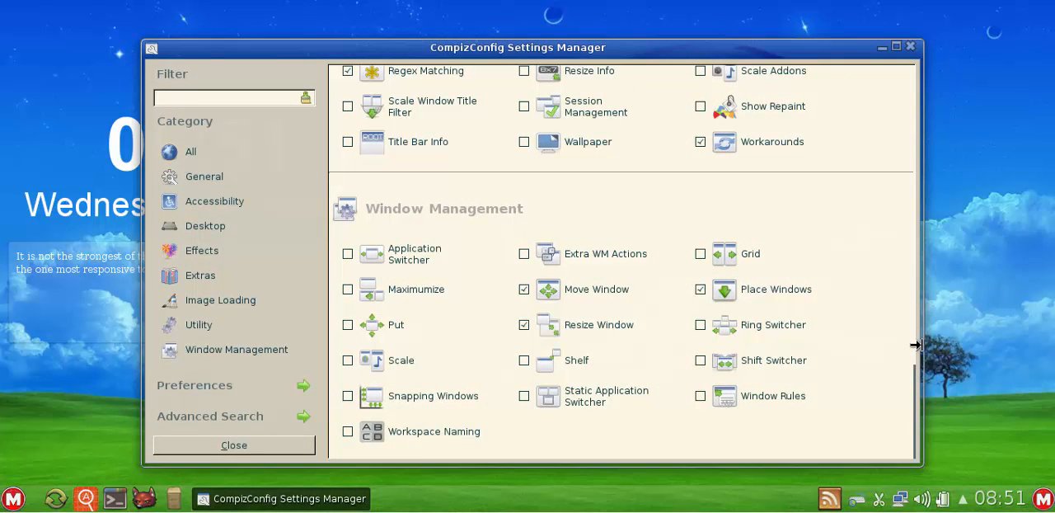
- Review the Compiz plugin list from the General, Accessibility and Desktop categories through to Window Management
mouse_move(929, 354)
left_click_drag(929, 371, 944, 225)
left_click_drag(942, 206, 920, 76)
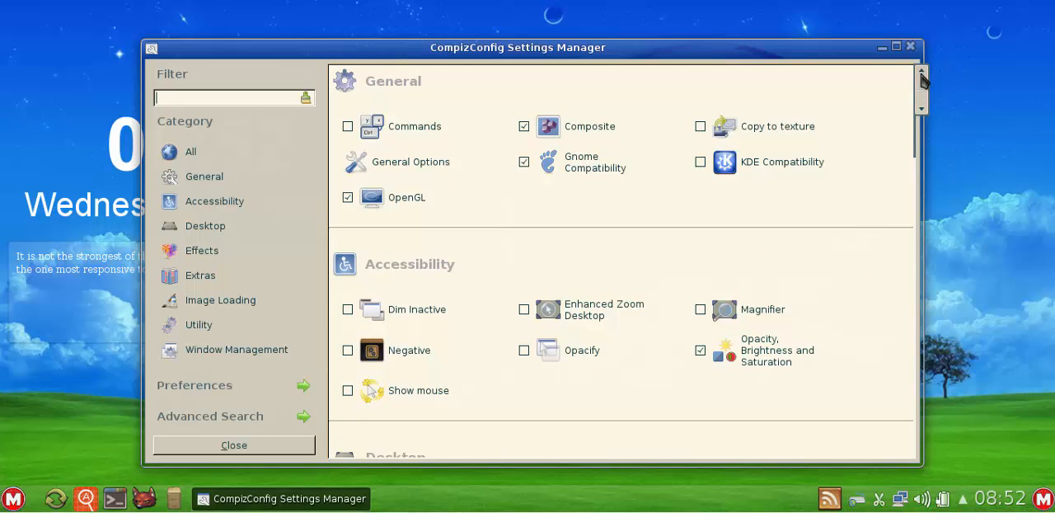
left_click_drag(923, 76, 935, 130)
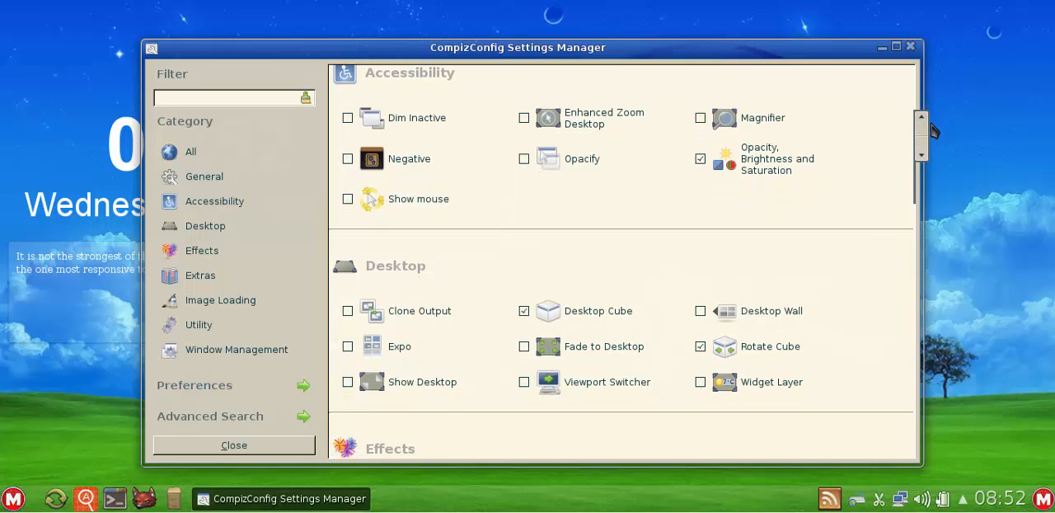
mouse_move(935, 130)
left_mouse_down()
mouse_move(931, 219)
mouse_move(927, 131)
left_mouse_up()
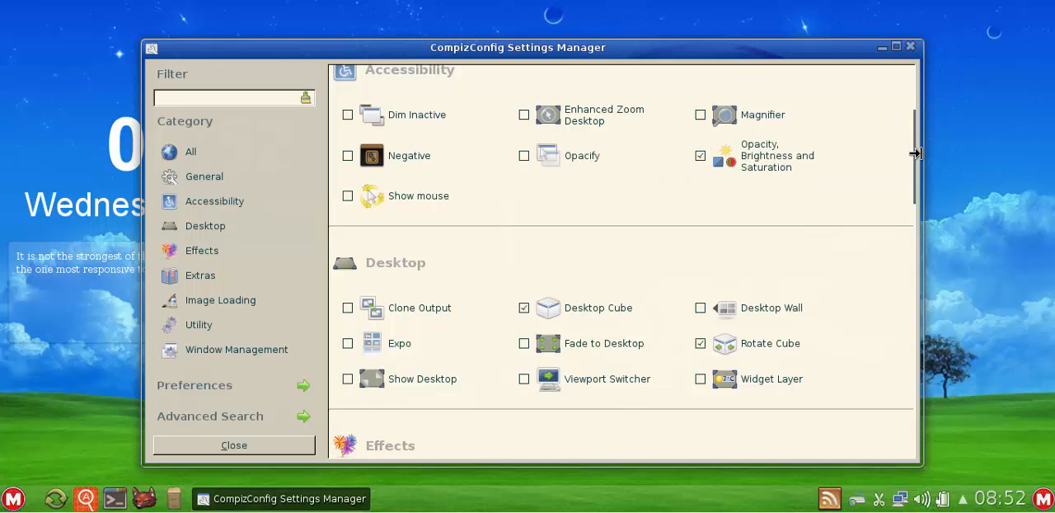
left_click_drag(921, 165, 947, 426)
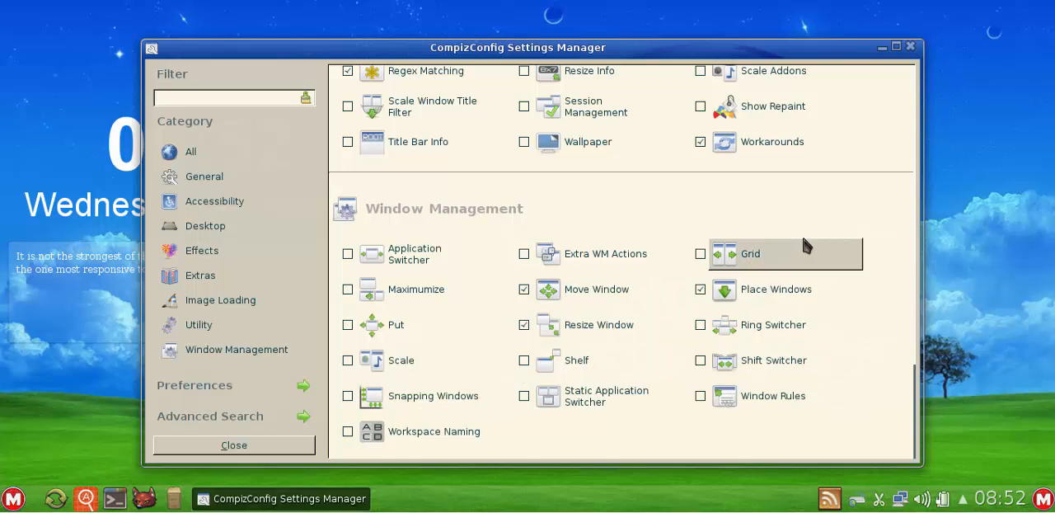
- Examine the Utility, Image Loading, Extras, Effects and Desktop plugins to see which ones are enabled
scroll(808, 241, "up", 3)
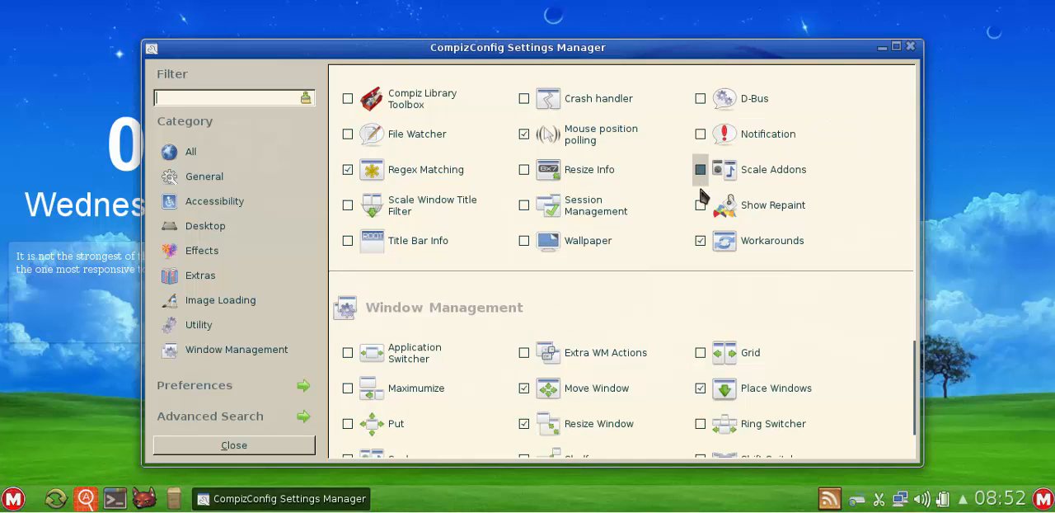
scroll(699, 197, "up", 3)
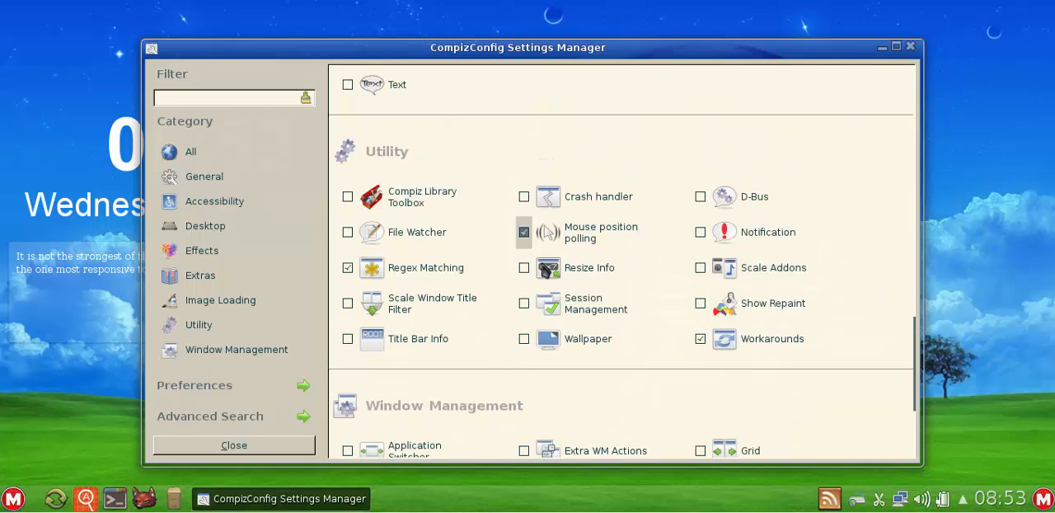
scroll(766, 203, "up", 6)
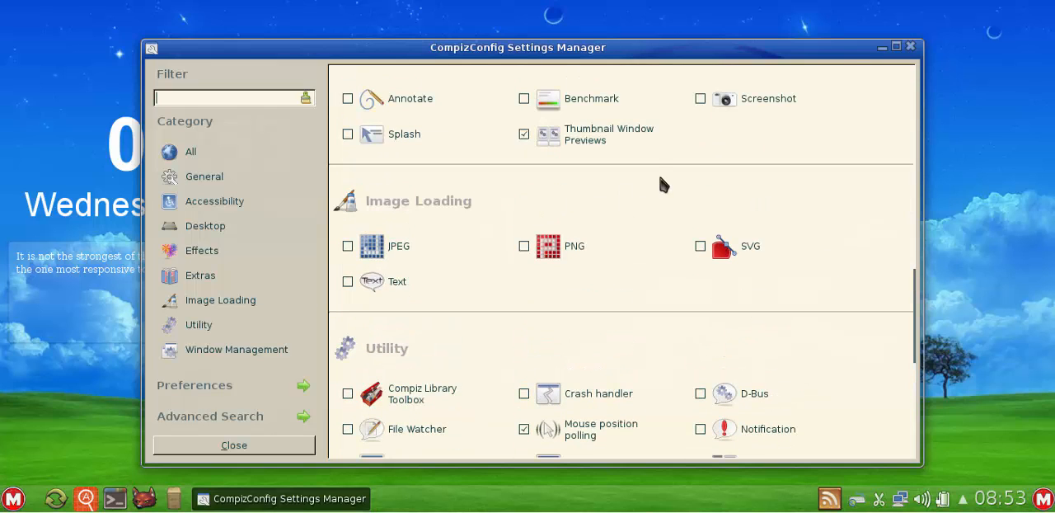
scroll(668, 189, "up", 6)
scroll(671, 193, "up", 6)
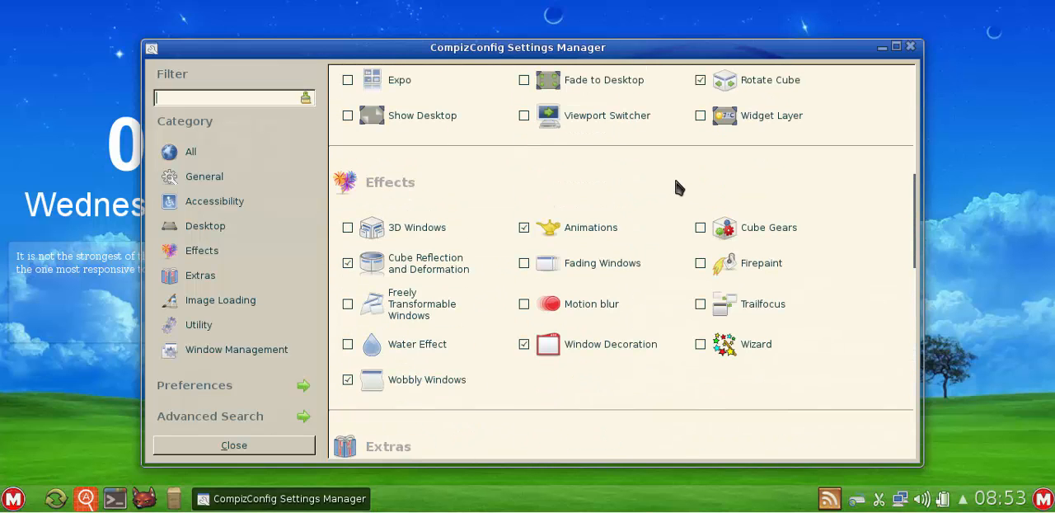
scroll(796, 183, "up", 3)
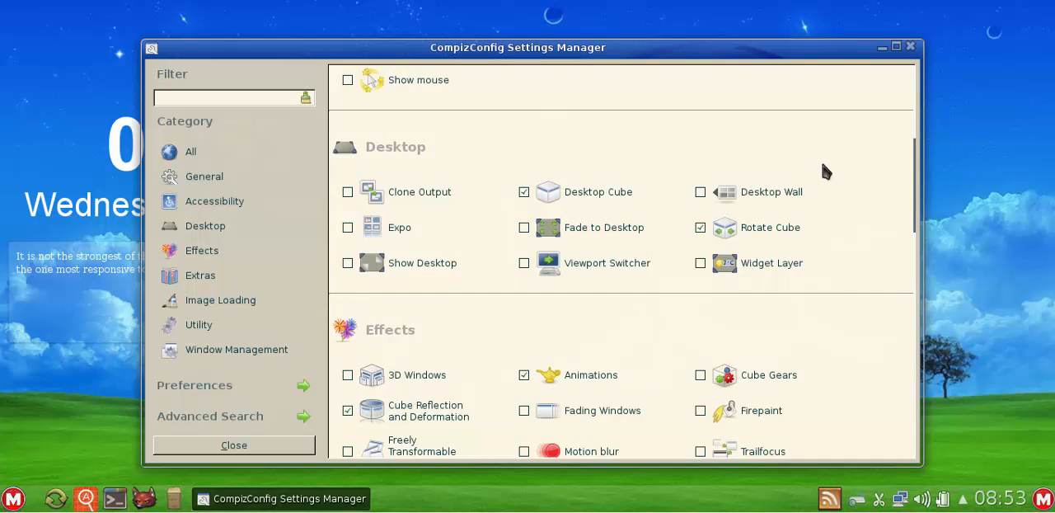
scroll(832, 185, "down", 3)
scroll(831, 180, "down", 2)
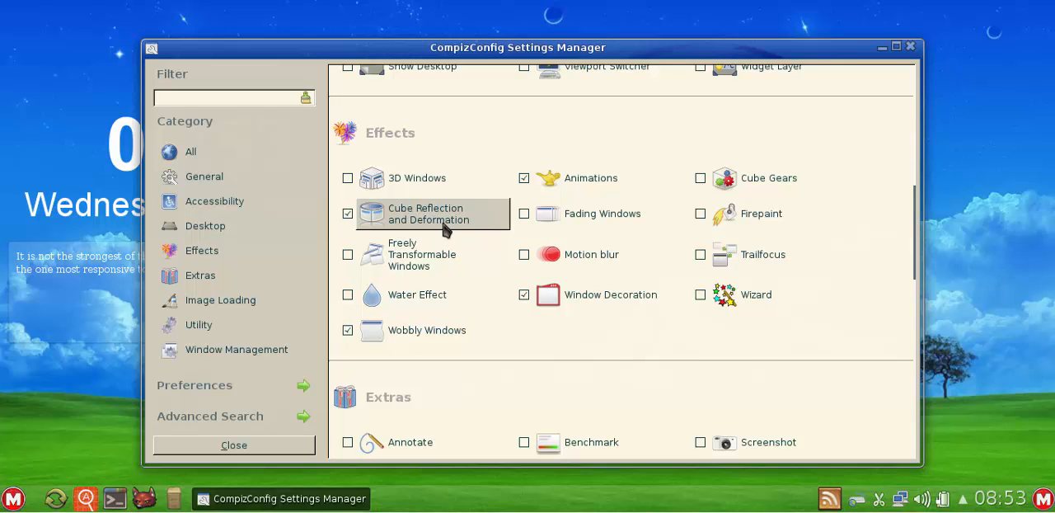
scroll(613, 172, "up", 2)
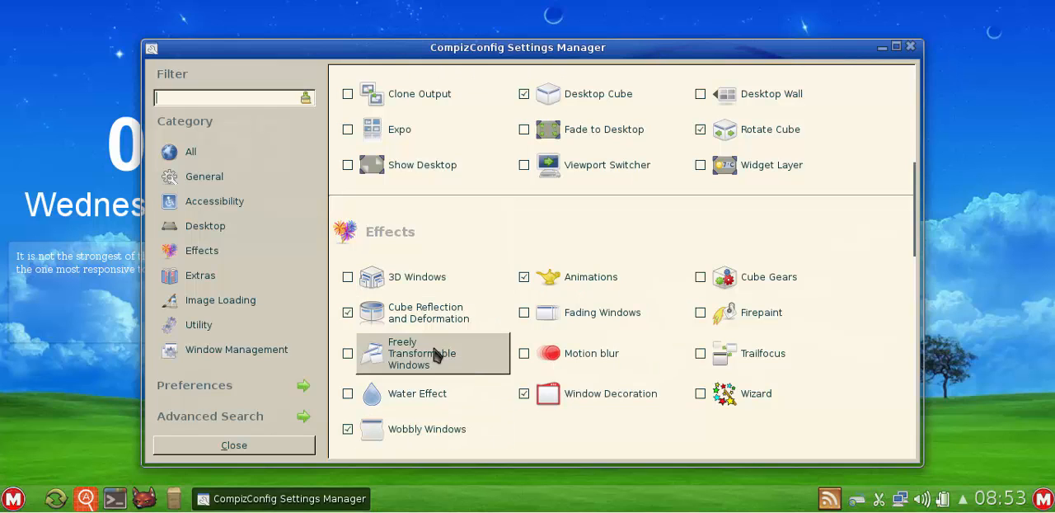
scroll(511, 235, "up", 1)
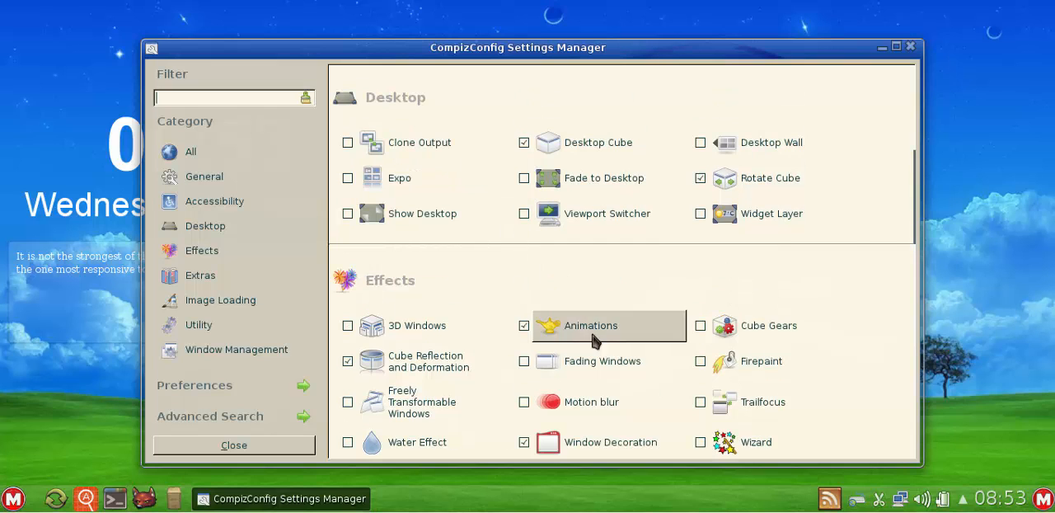
scroll(641, 249, "up", 2)
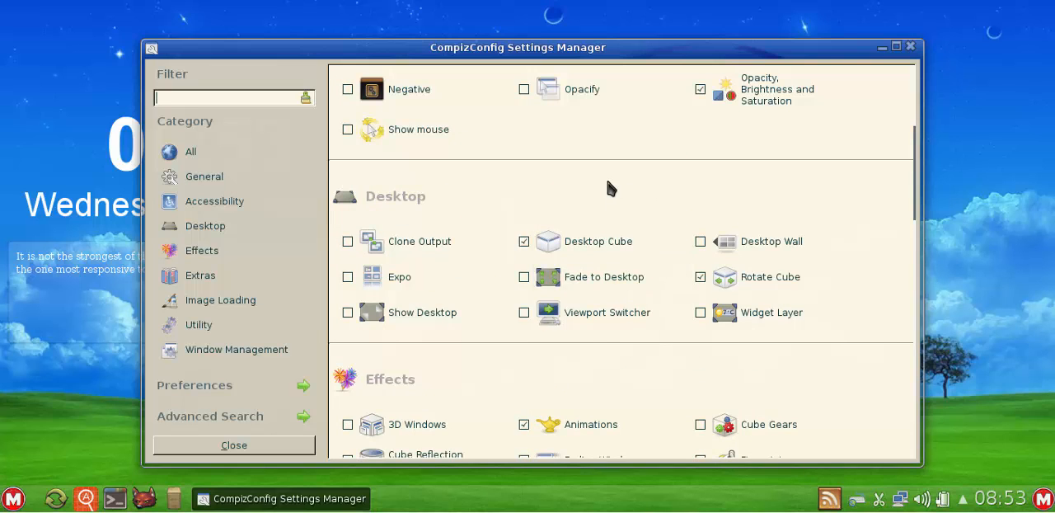
- Inspect the Desktop Size and General pages of the Compiz General Options, and return to the plugin list
scroll(609, 189, "up", 5)
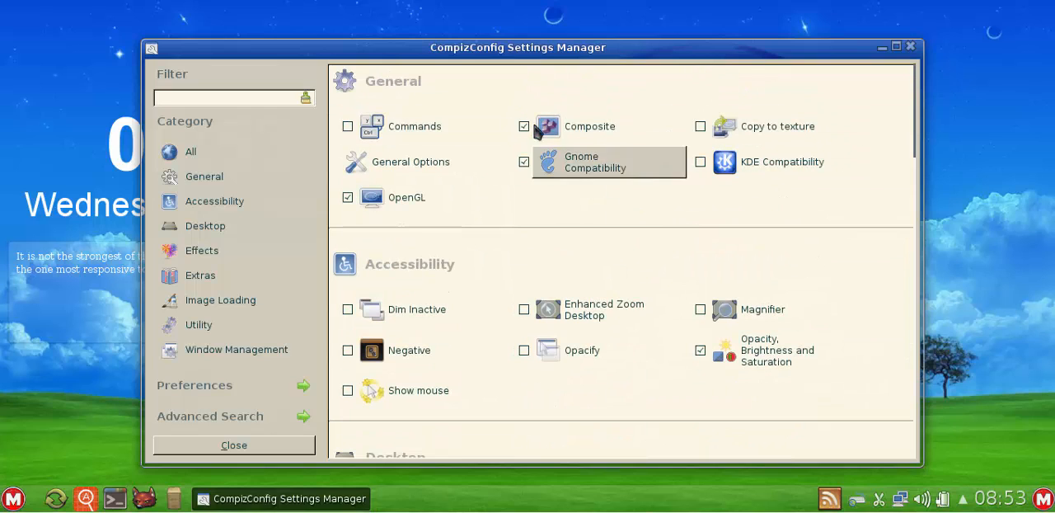
left_click(443, 169)
left_click(689, 80)
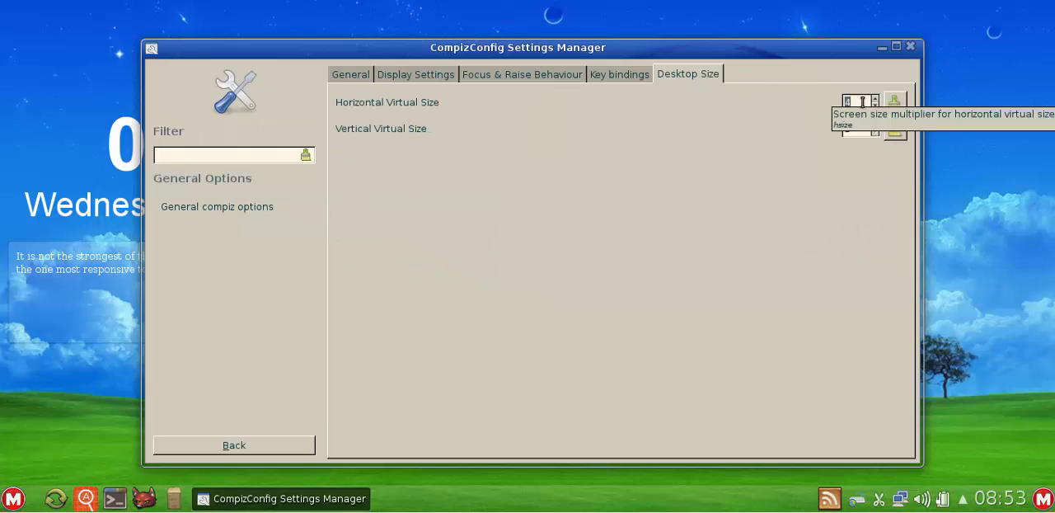
left_click(355, 77)
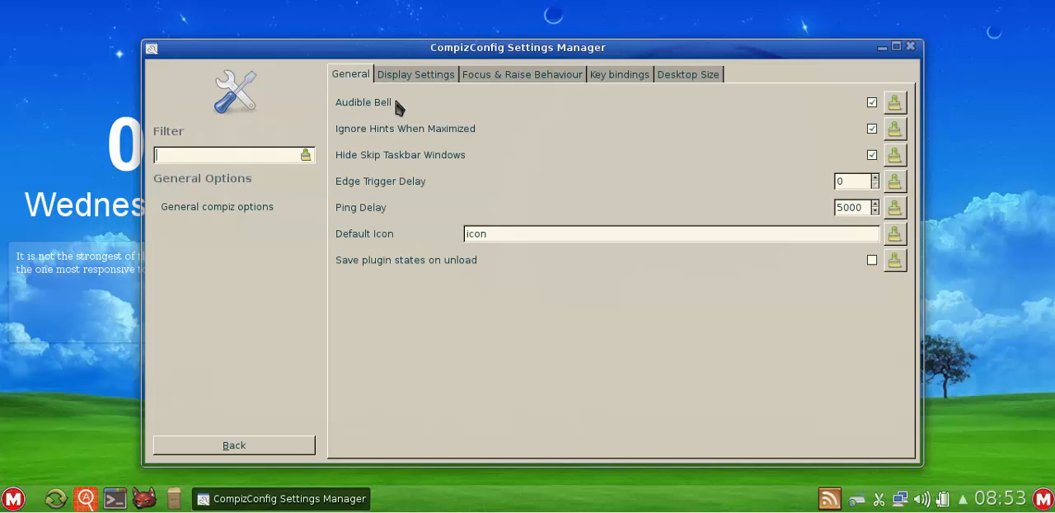
left_click(248, 447)
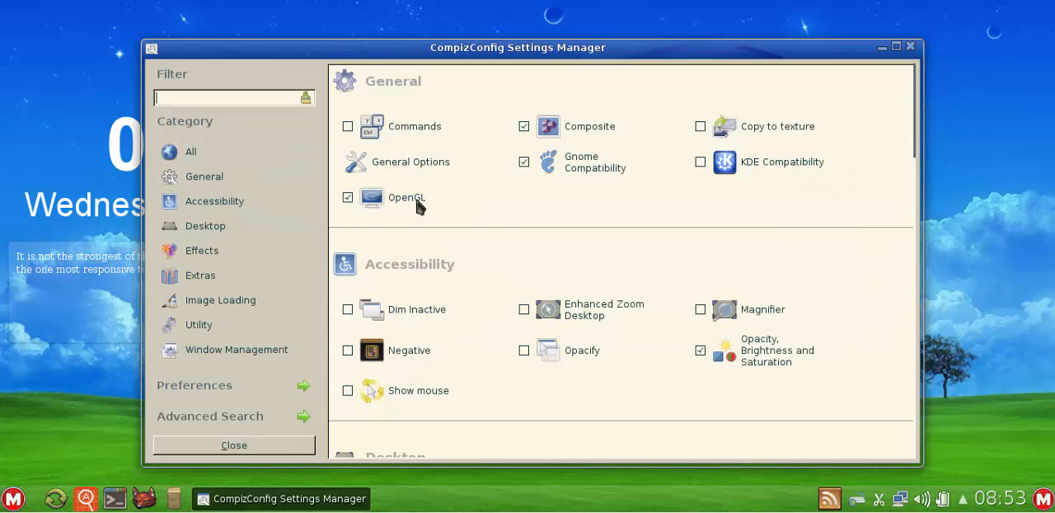
- Reopen General Options and examine the horizontal and vertical virtual size settings for the workspaces
left_click(431, 168)
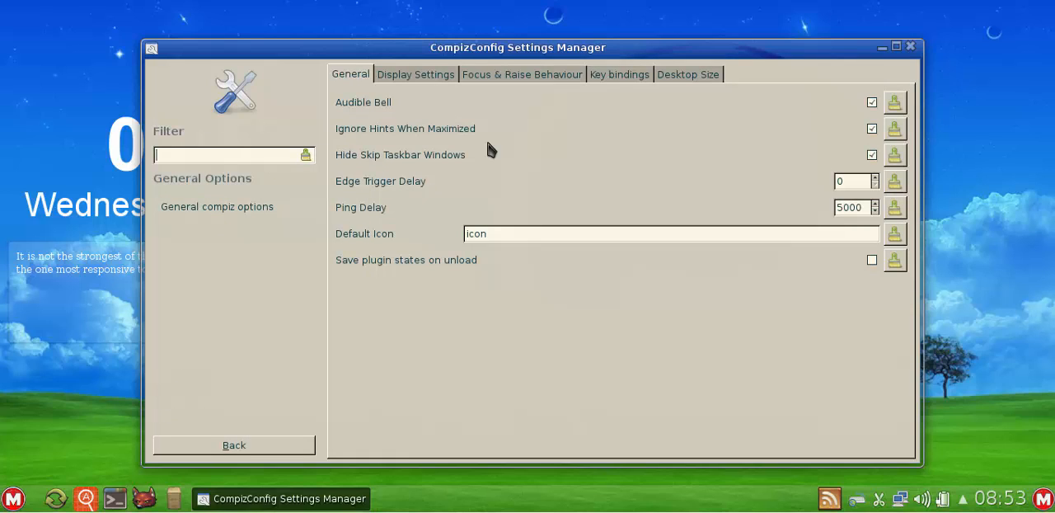
left_click(695, 77)
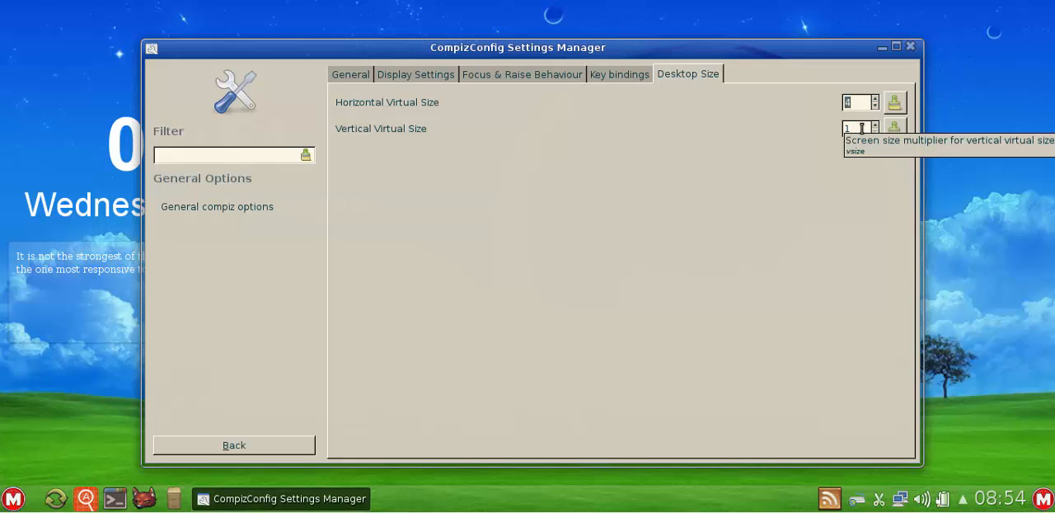
left_click_drag(863, 129, 836, 134)
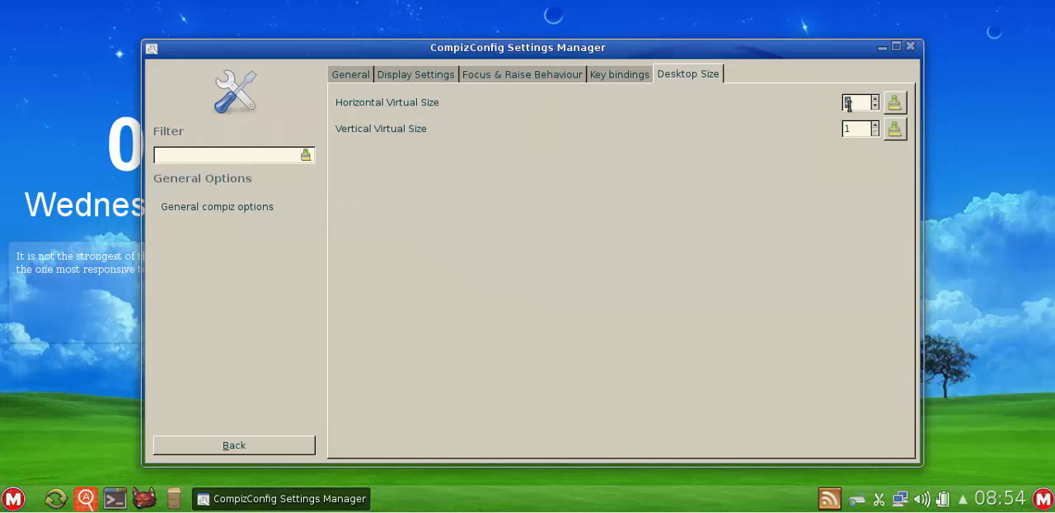
- Check the Display Settings and General pages, revisit Desktop Size, and go back to the plugin list
left_click(425, 76)
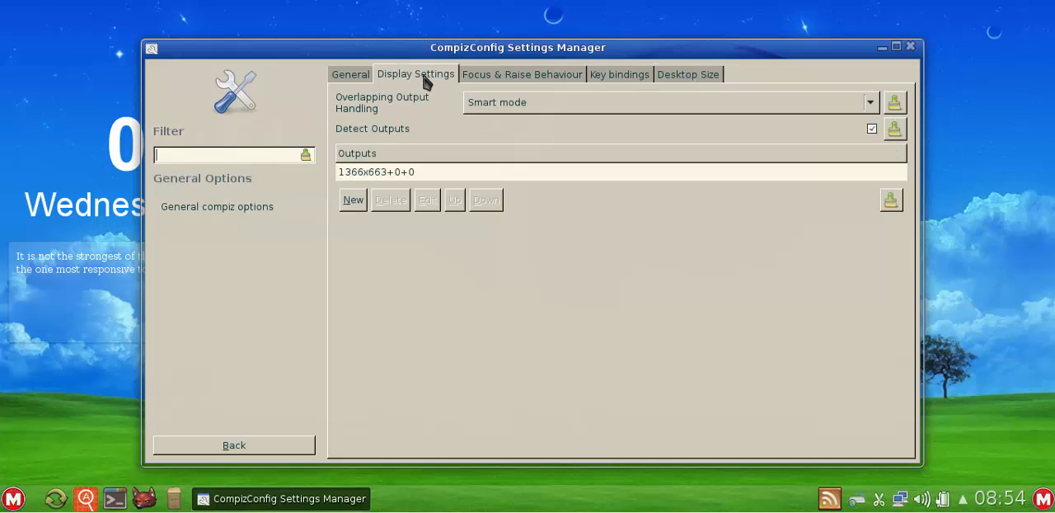
left_click(350, 75)
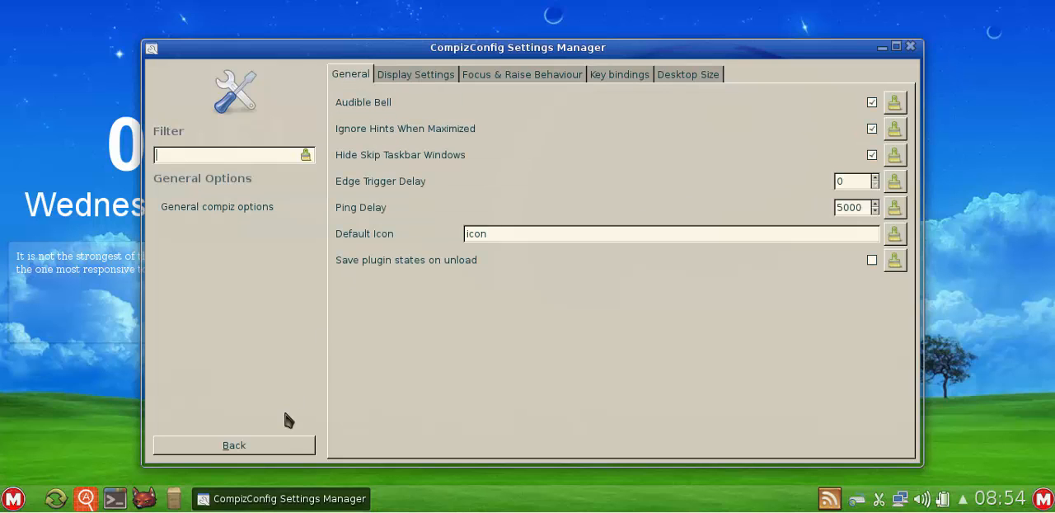
left_click(278, 445)
left_click(396, 166)
left_click(693, 75)
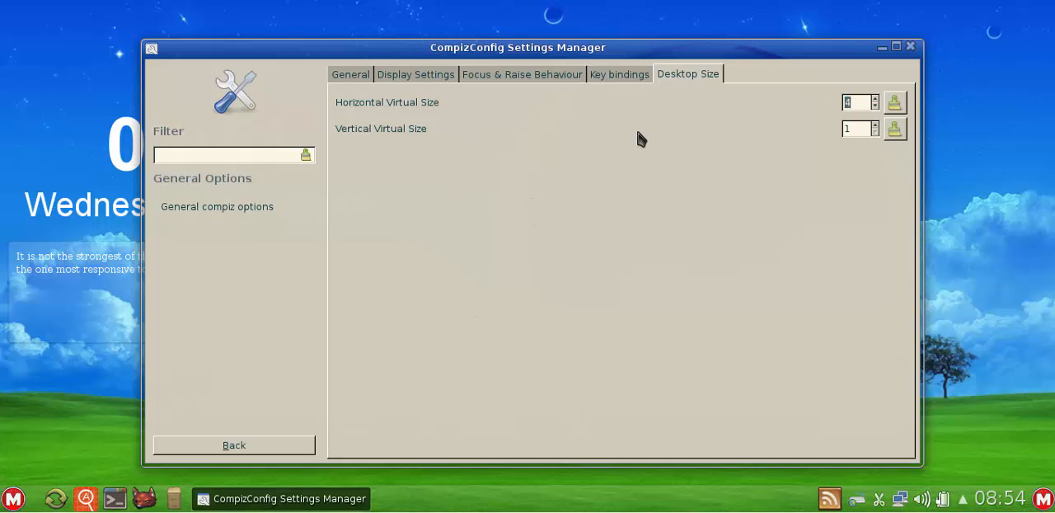
left_click(245, 449)
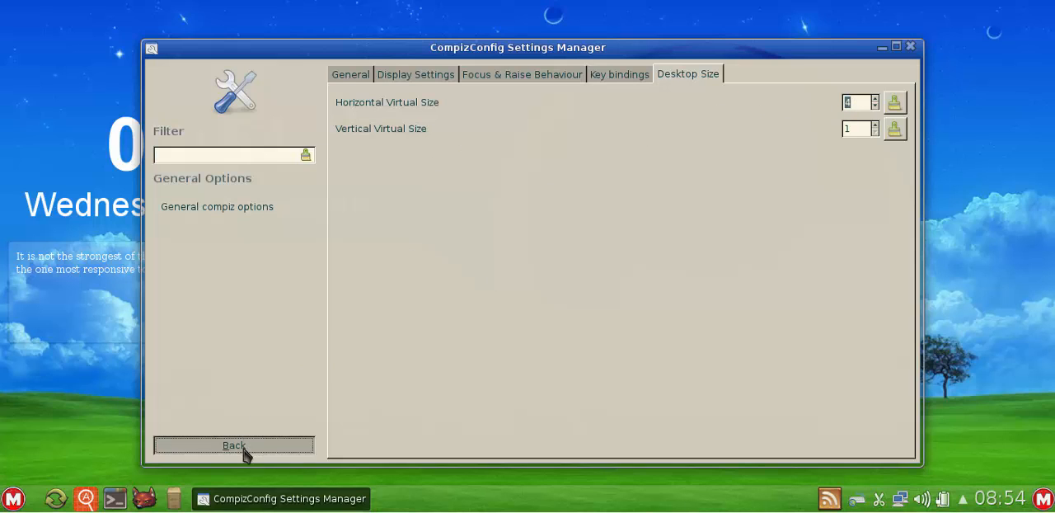
- Examine the enabled plugins from Accessibility, Desktop and Effects down through Utility to Window Management
scroll(606, 254, "down", 2)
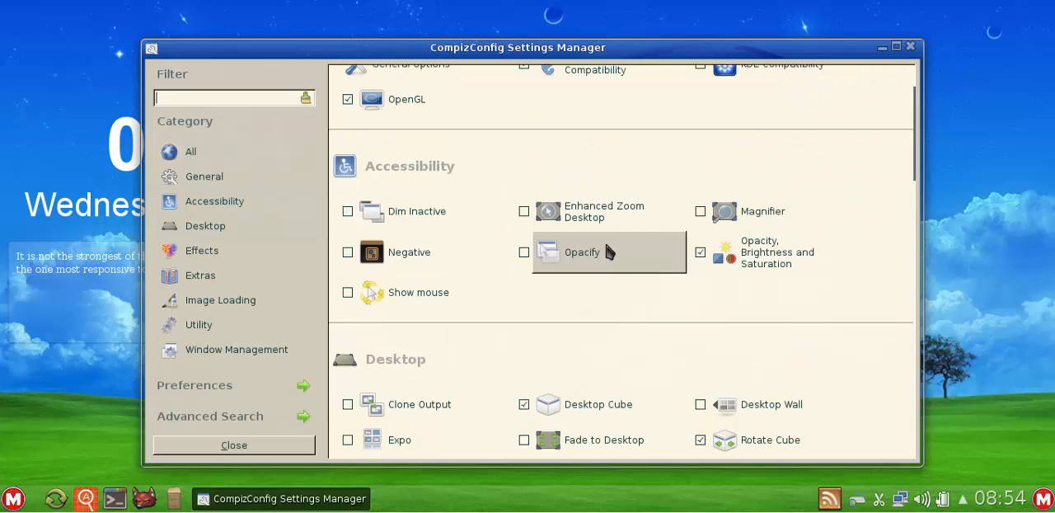
scroll(646, 311, "down", 4)
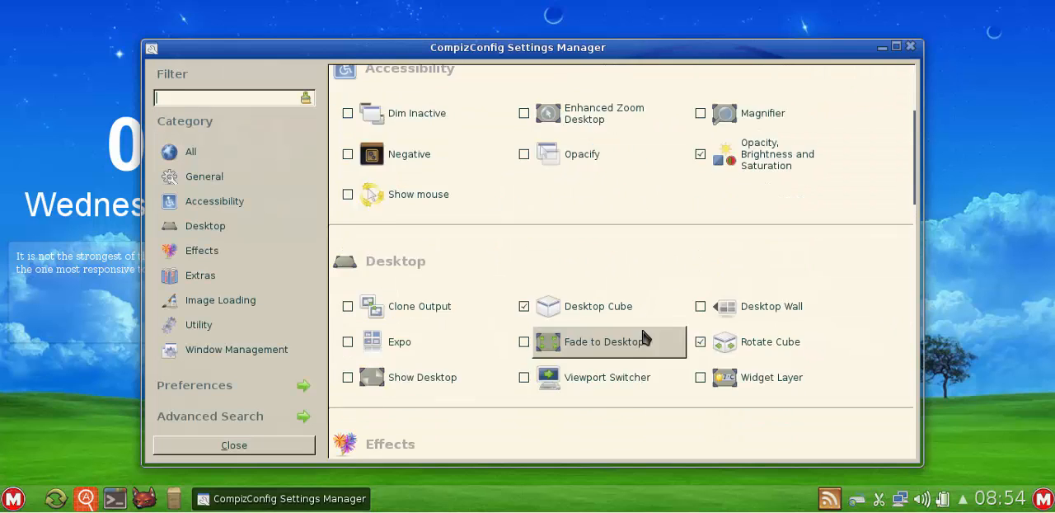
scroll(644, 333, "down", 3)
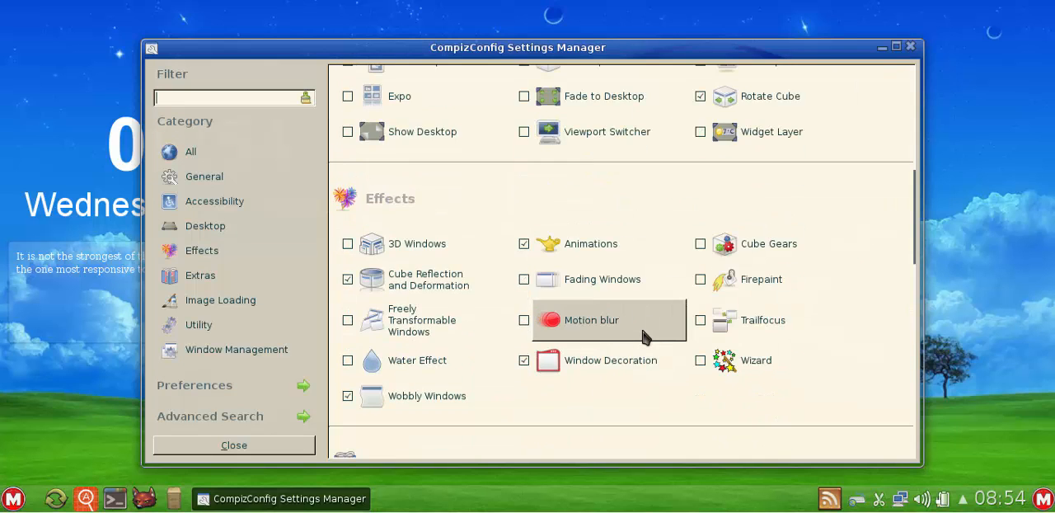
scroll(643, 332, "down", 2)
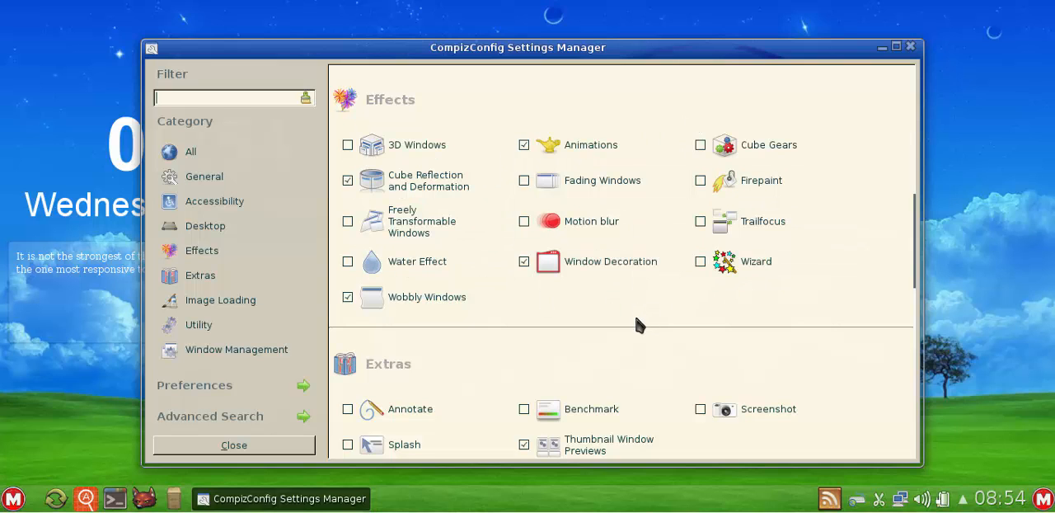
scroll(635, 325, "down", 4)
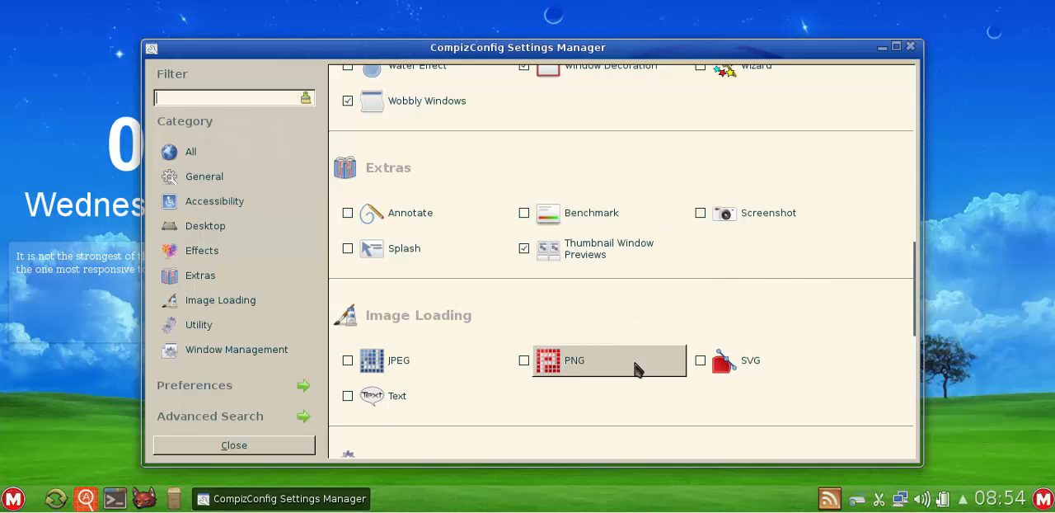
scroll(636, 371, "down", 1)
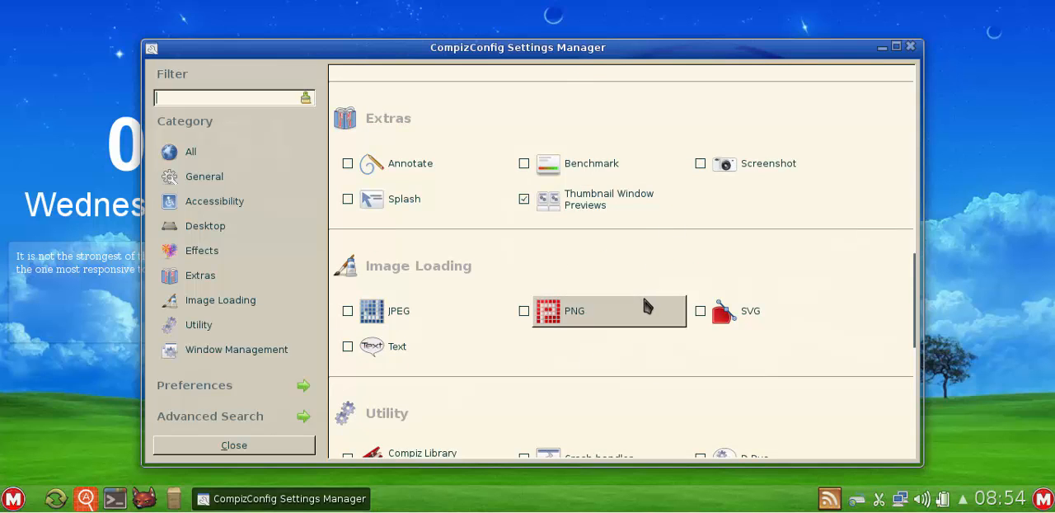
scroll(645, 307, "down", 2)
scroll(645, 303, "down", 2)
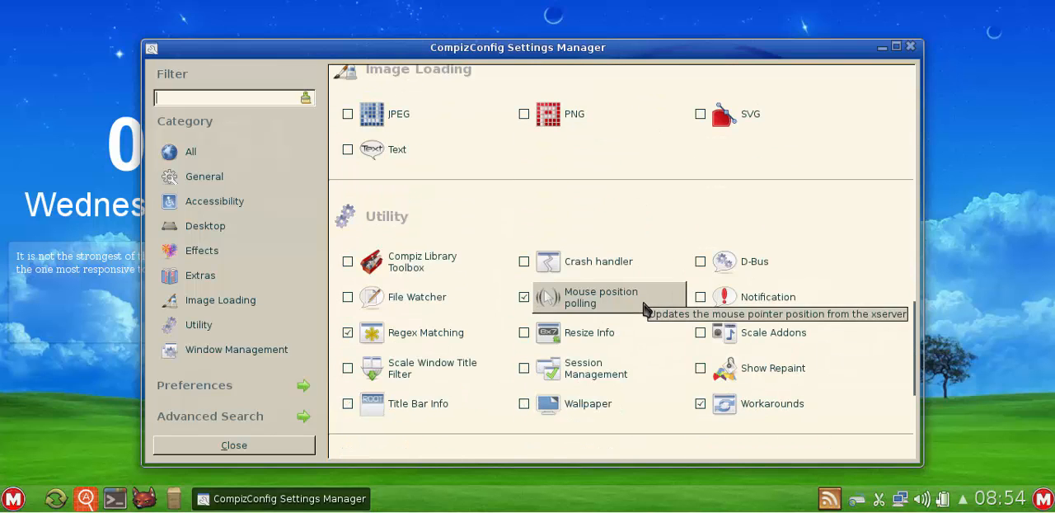
scroll(644, 303, "down", 2)
scroll(645, 307, "down", 3)
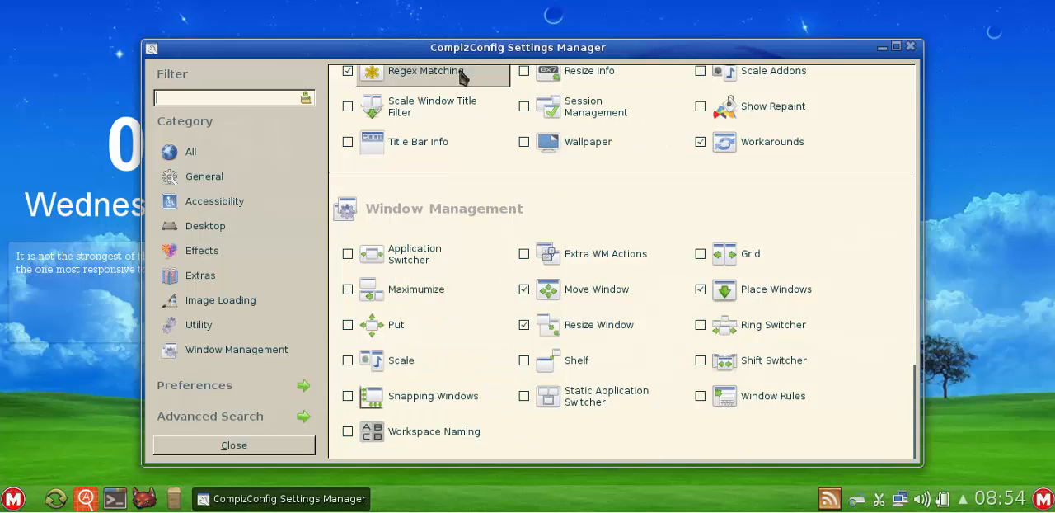
- Move the CompizConfig window slightly higher and review the plugins from Window Management back up to General
mouse_move(504, 50)
left_mouse_down()
mouse_move(533, 47)
mouse_move(528, 63)
mouse_move(503, 42)
mouse_move(461, 95)
mouse_move(497, 37)
left_mouse_up()
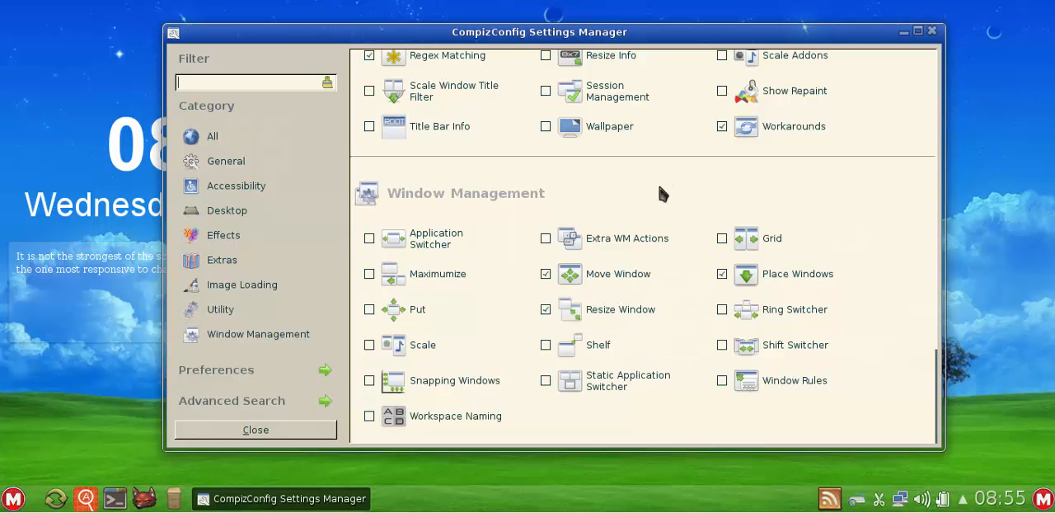
scroll(660, 222, "up", 3)
scroll(661, 223, "up", 4)
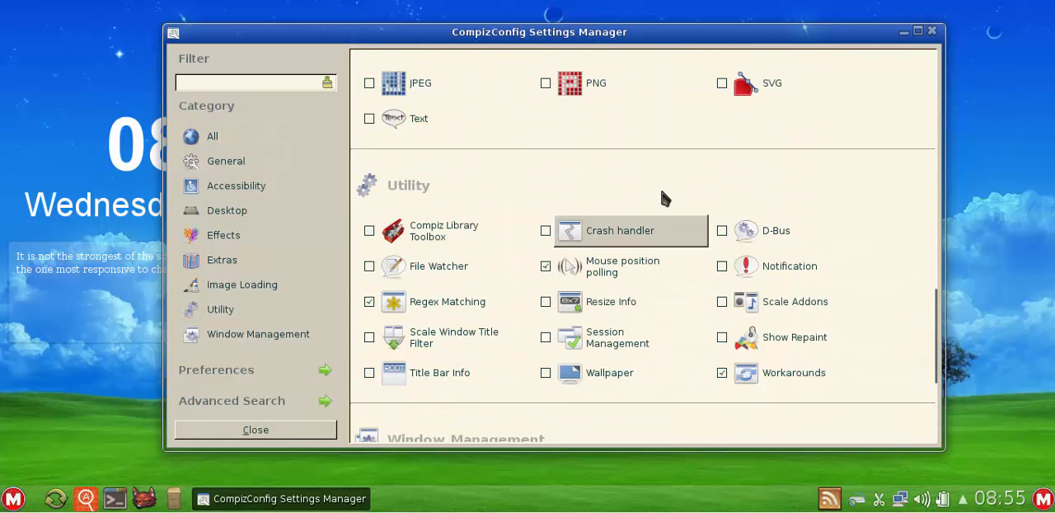
scroll(664, 194, "up", 3)
scroll(664, 183, "up", 4)
scroll(665, 183, "up", 6)
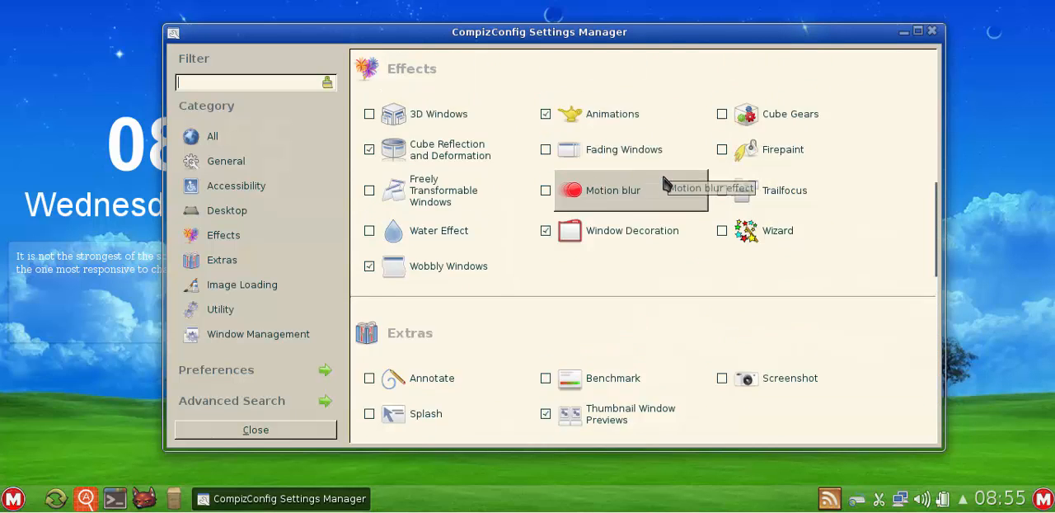
scroll(664, 183, "up", 12)
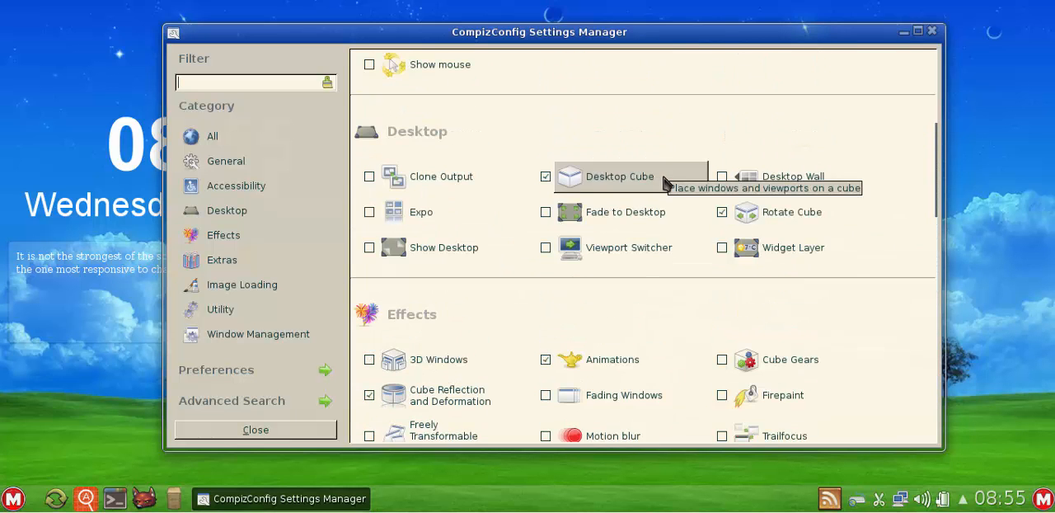
scroll(664, 183, "up", 1)
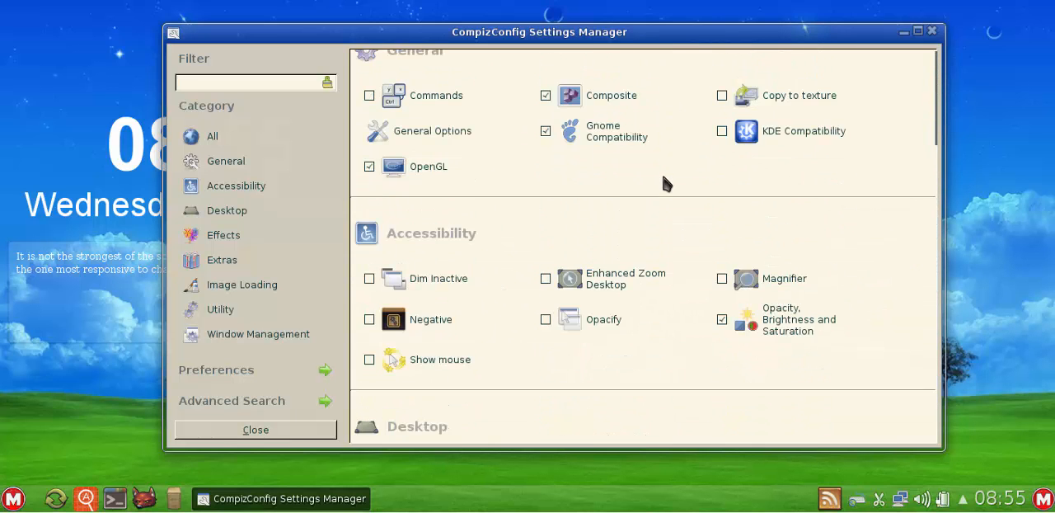
scroll(668, 147, "up", 1)
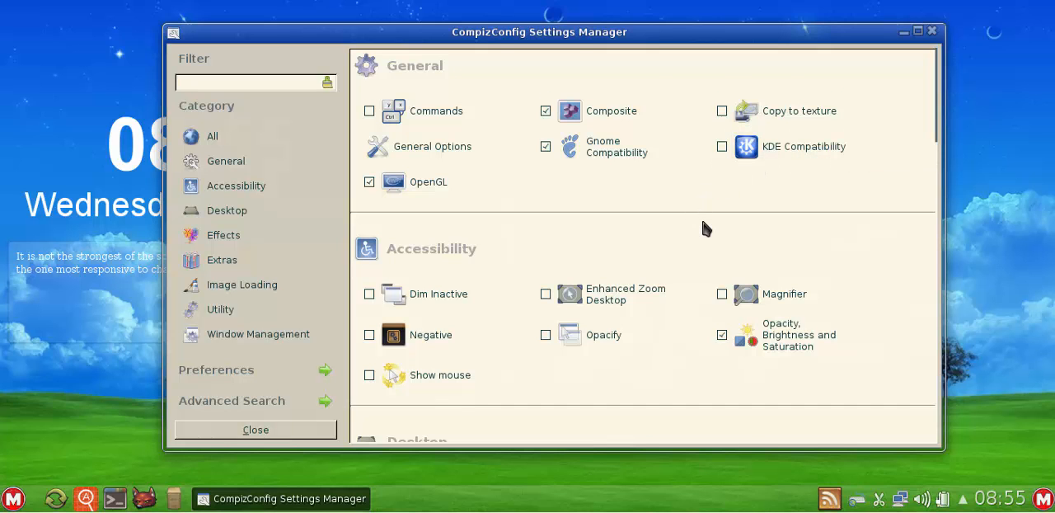
- Skim the plugin list down to the Utility category once more and close CompizConfig Settings Manager
scroll(704, 222, "down", 6)
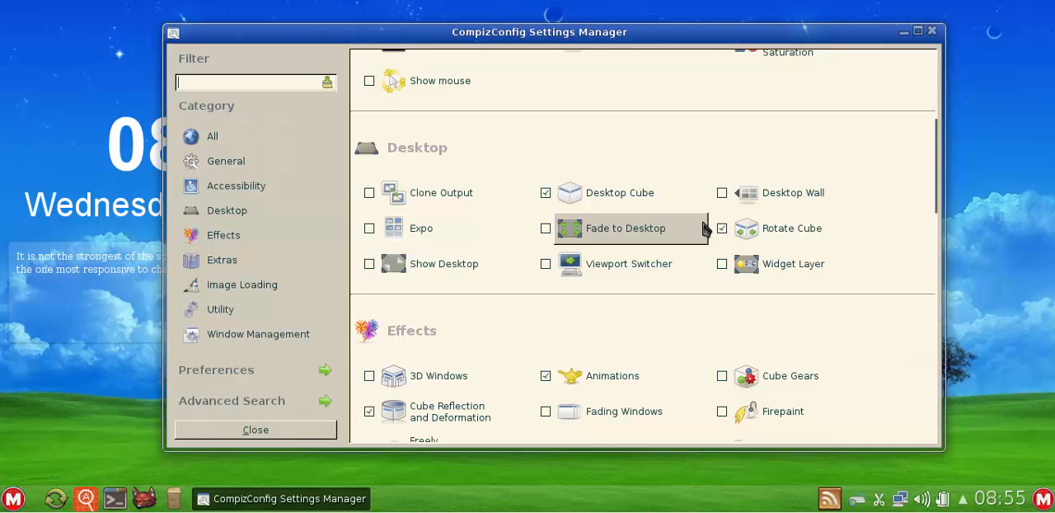
scroll(704, 229, "down", 10)
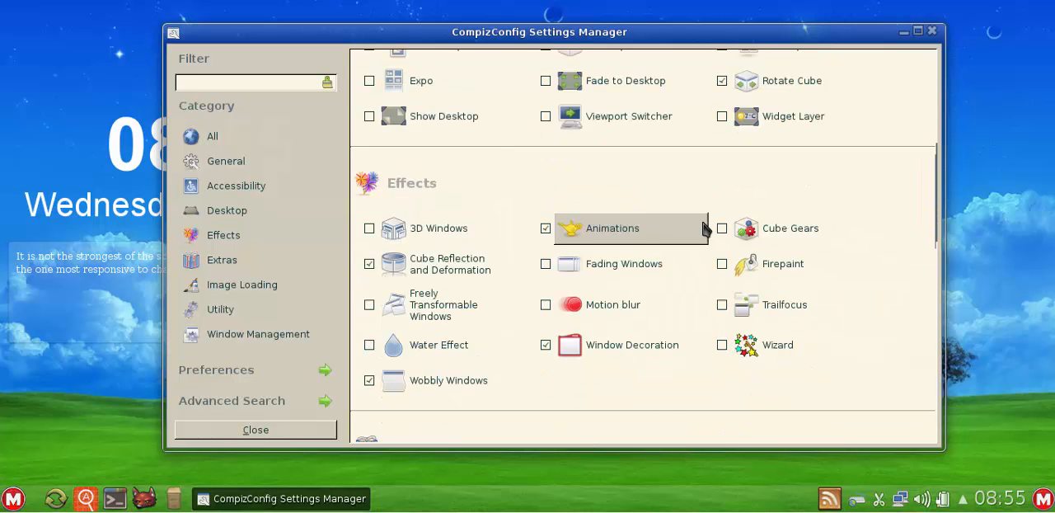
left_click(933, 31)
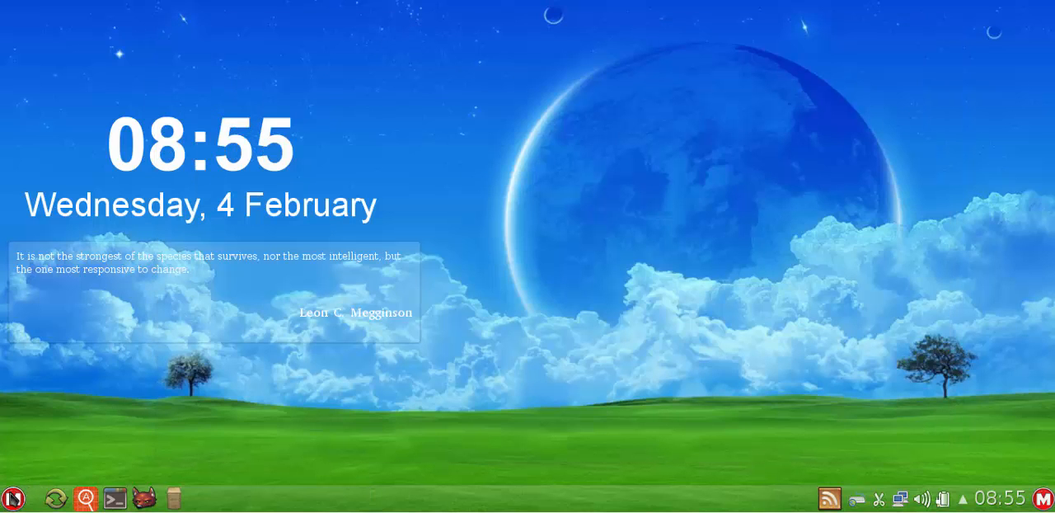
- Look over the application menu's favourites and its Settings category, and close the menu
left_click(10, 495)
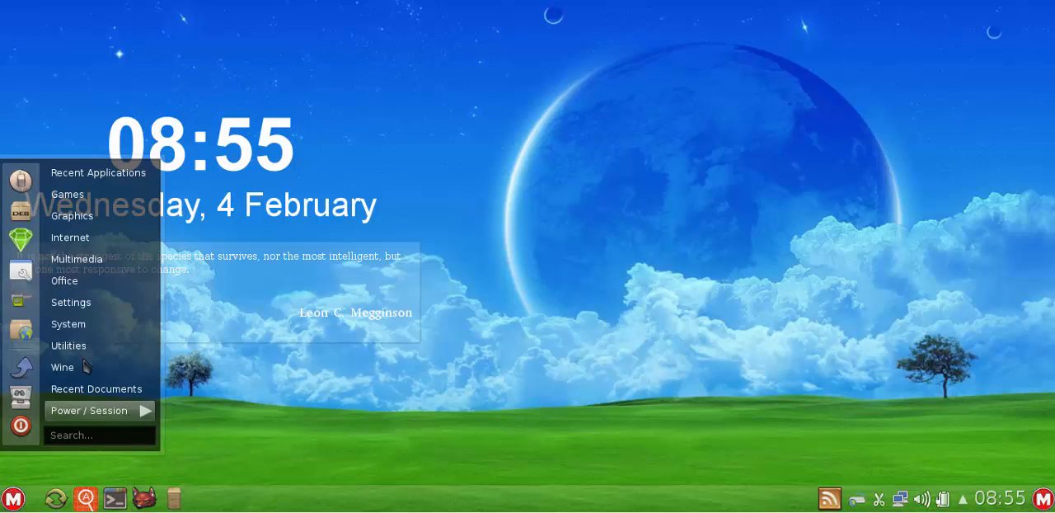
left_click(26, 262)
left_click(14, 502)
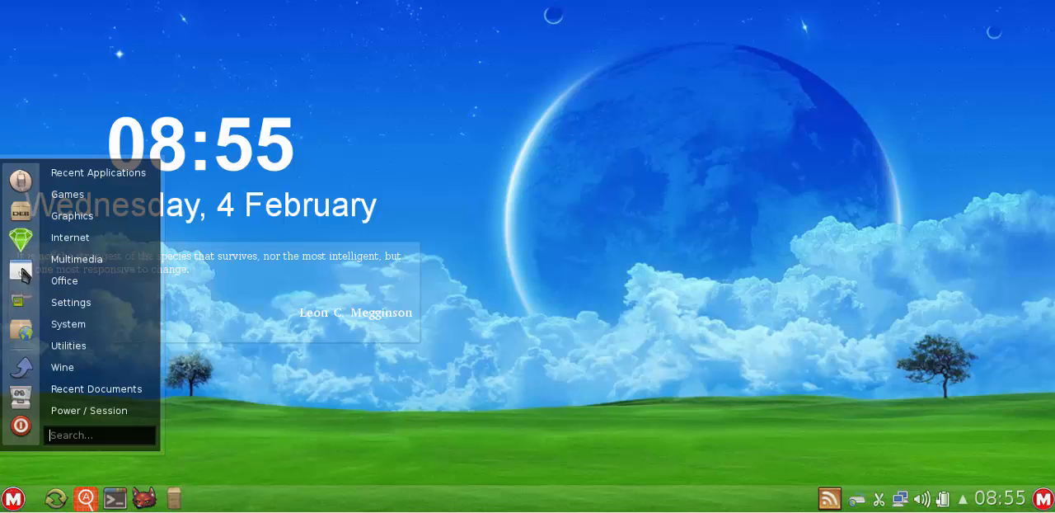
left_click(91, 306)
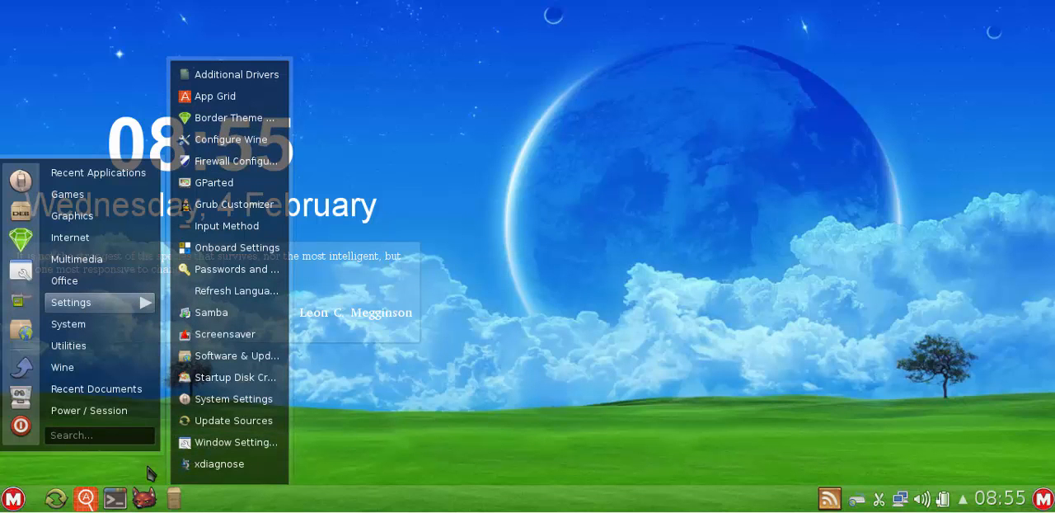
left_click(12, 500)
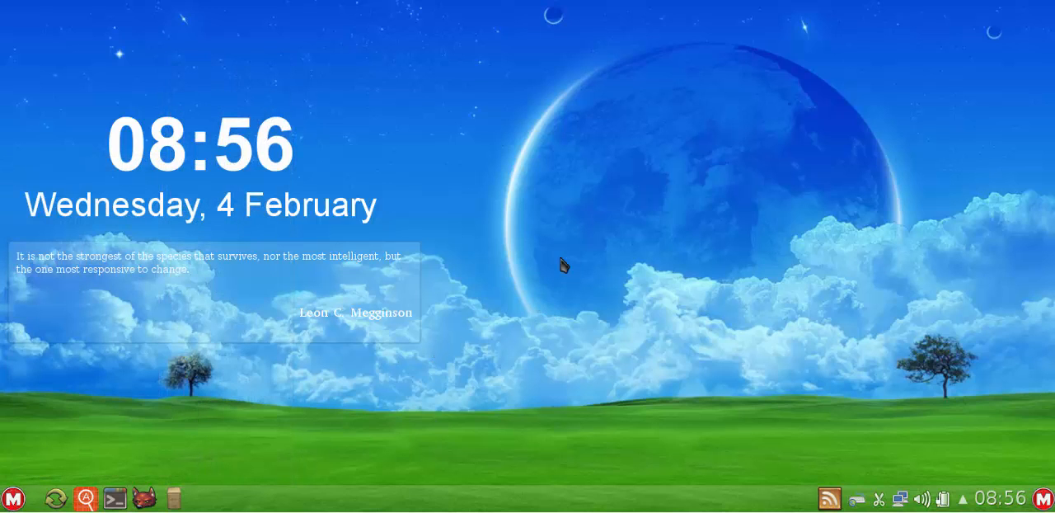
- Launch System Settings from the application menu and open the Application Appearance module at its Style page
left_click(13, 500)
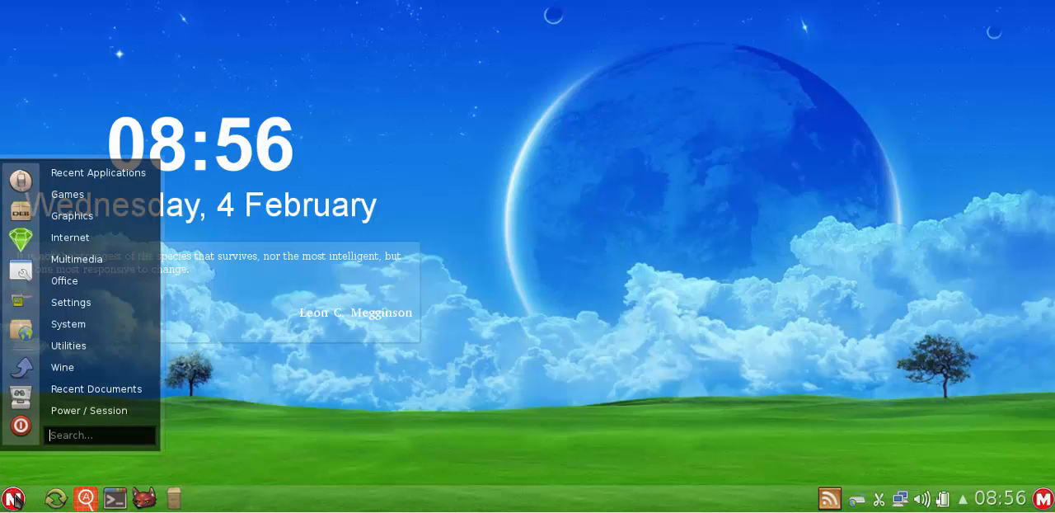
left_click(21, 180)
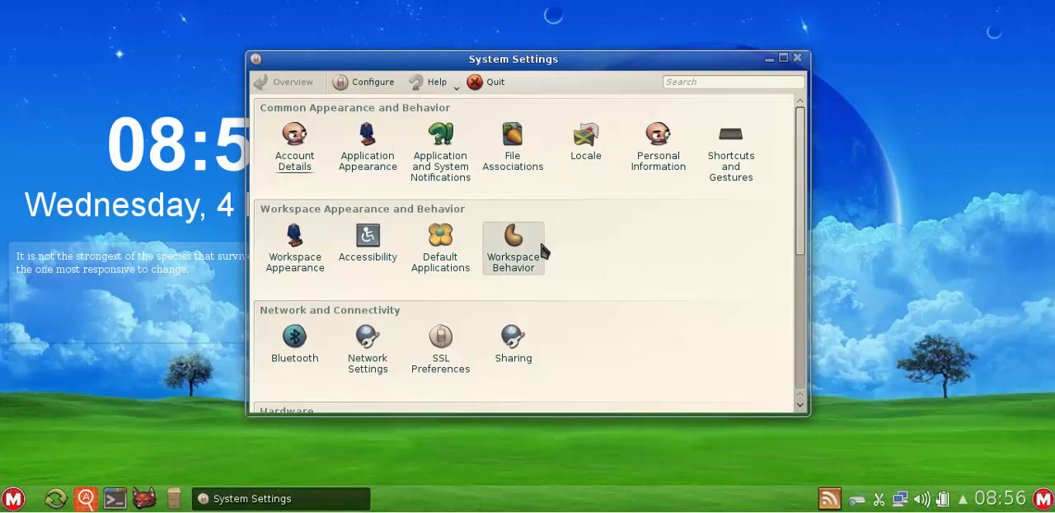
left_click(366, 155)
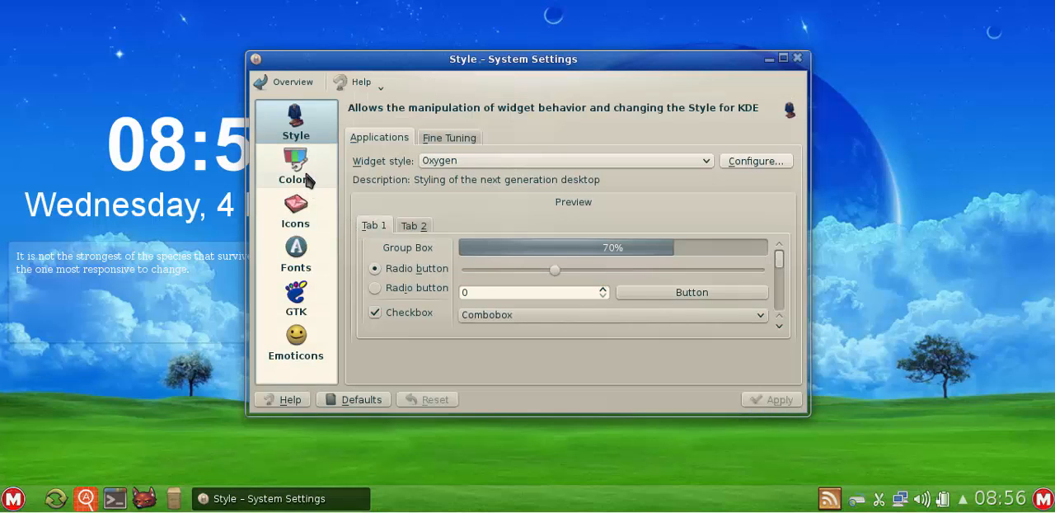
- Open the Colors page of Application Appearance and review its options and the Common Colors list
left_click(307, 180)
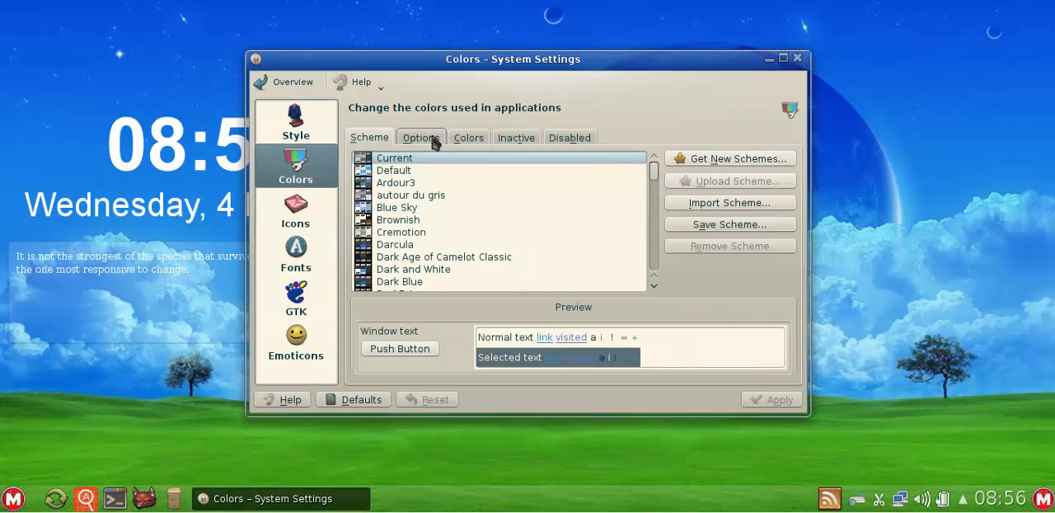
left_click(431, 138)
left_click(465, 142)
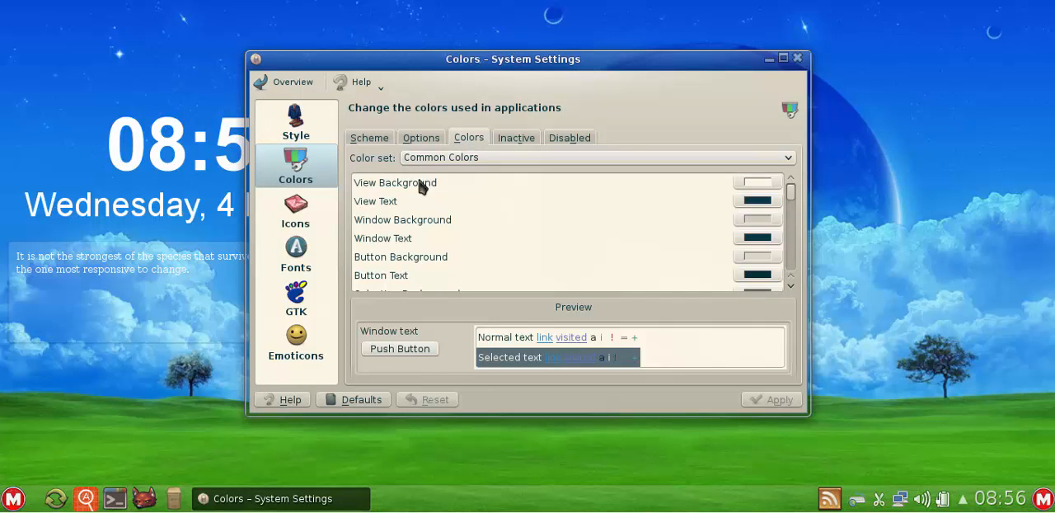
scroll(552, 223, "down", 6)
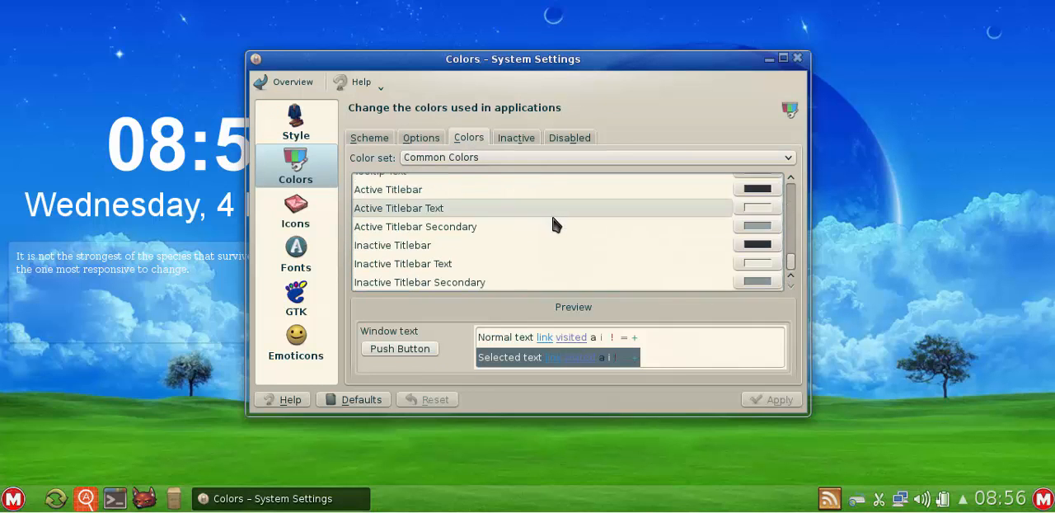
scroll(553, 223, "up", 6)
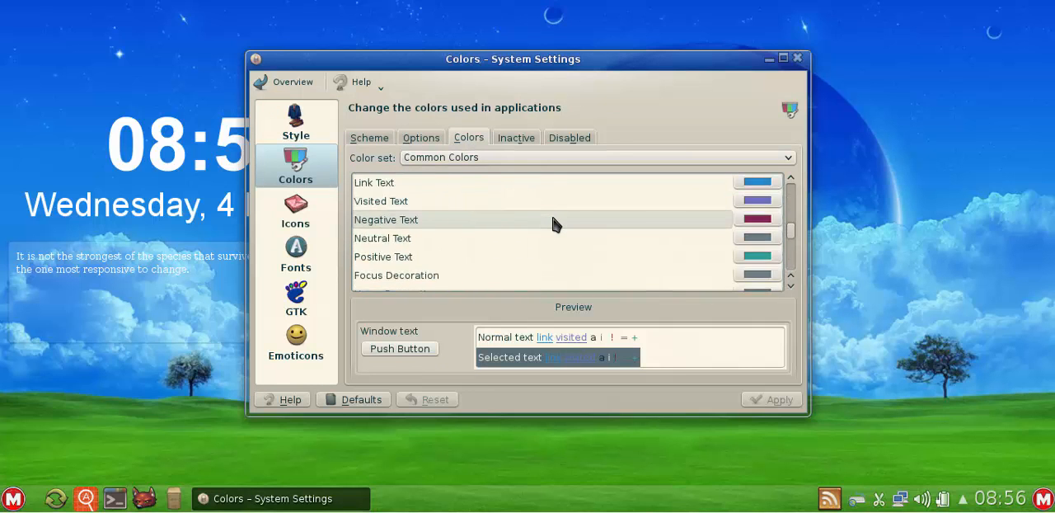
- Open the online installer for new colour schemes from the Scheme page and close it
left_click(367, 137)
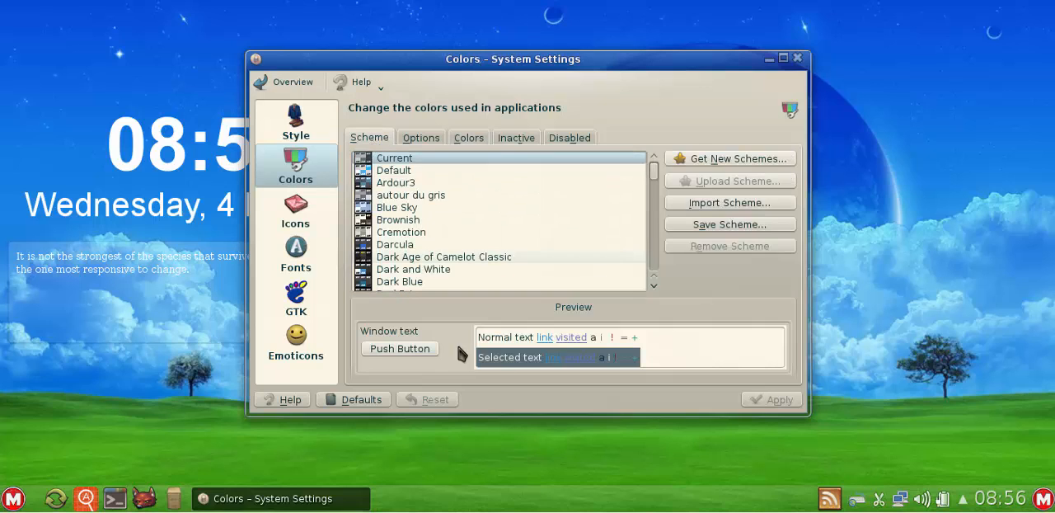
left_click(725, 161)
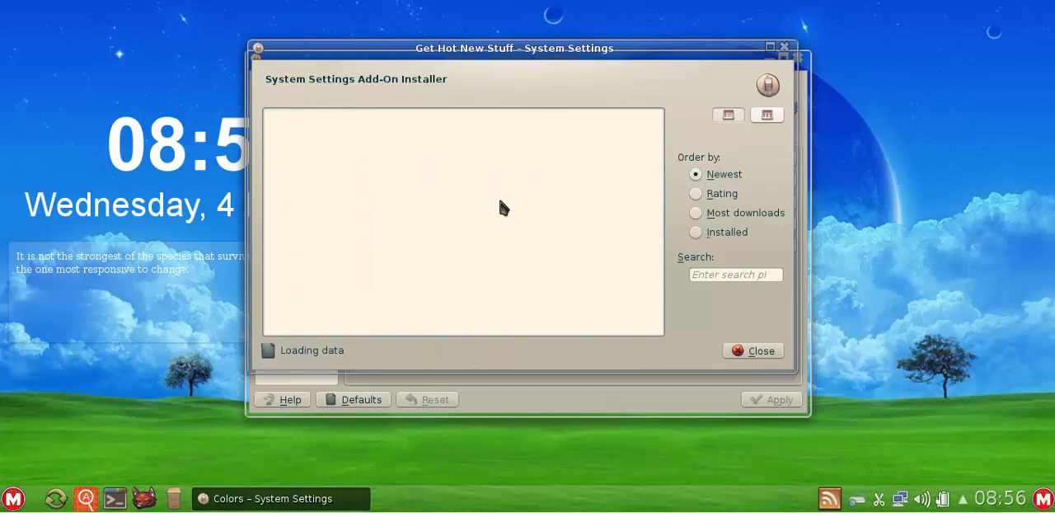
left_click(784, 47)
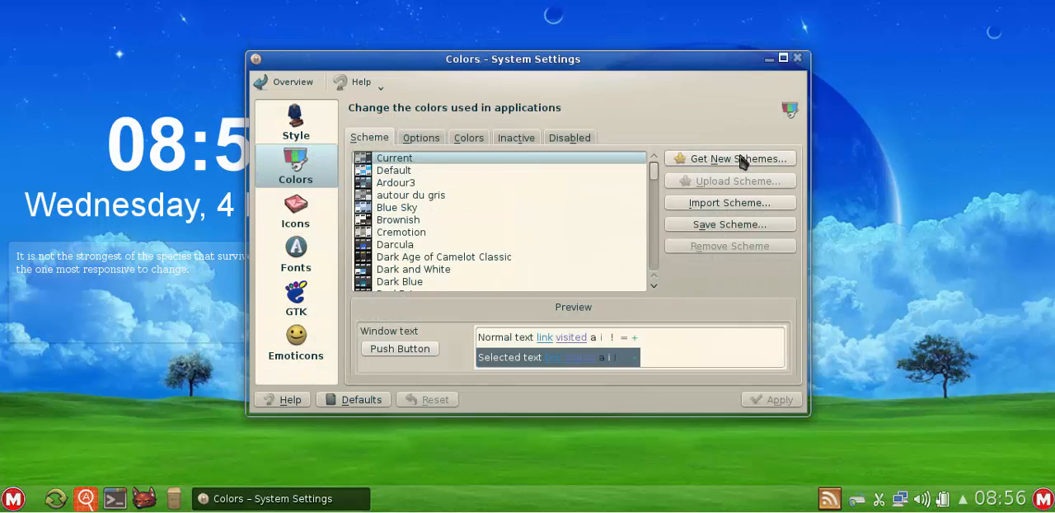
- Review the individual colour entries in the Common Colors set from start to end and back
left_click(470, 139)
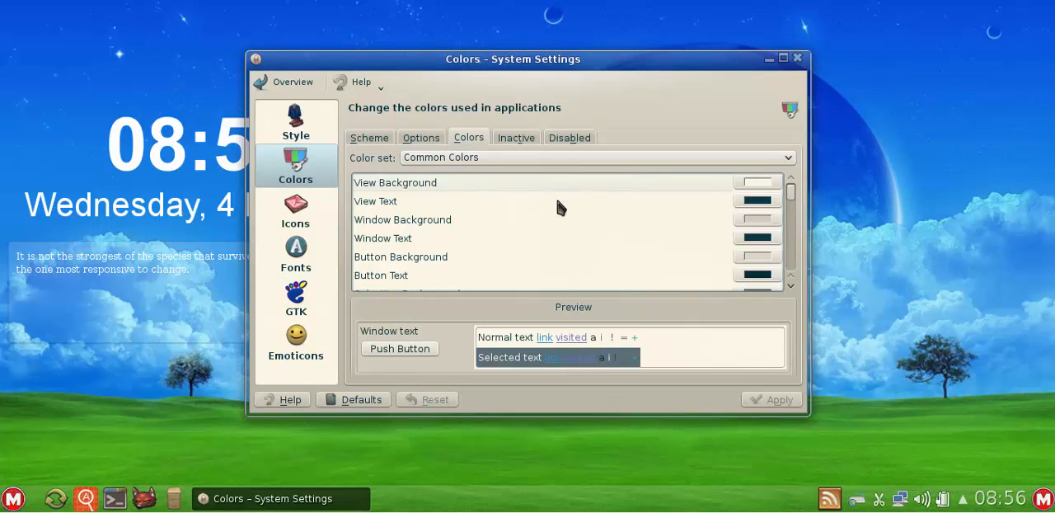
scroll(556, 222, "down", 8)
scroll(557, 223, "up", 3)
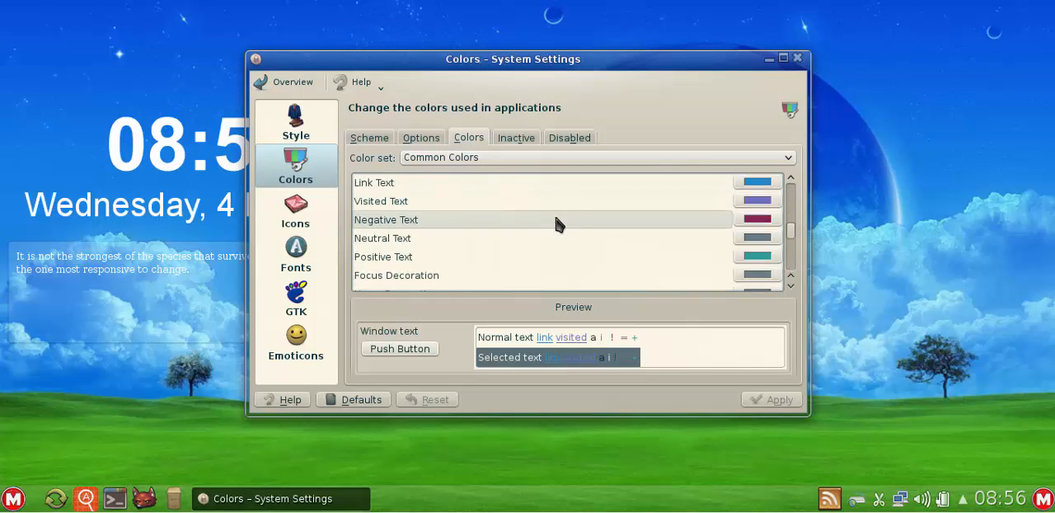
scroll(556, 222, "up", 3)
- Return to the Style page and look at the available widget styles without choosing another one
left_click(296, 124)
left_click(457, 162)
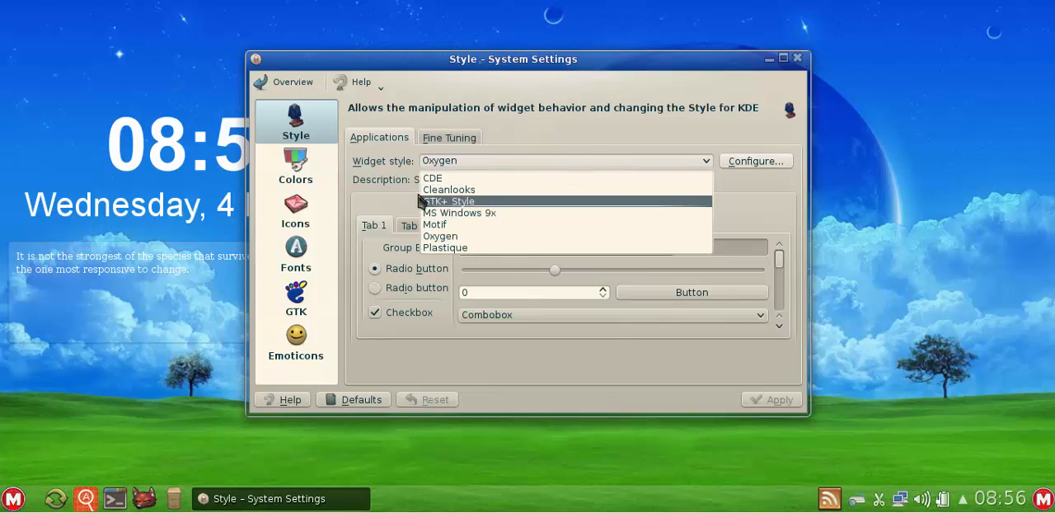
left_click(388, 173)
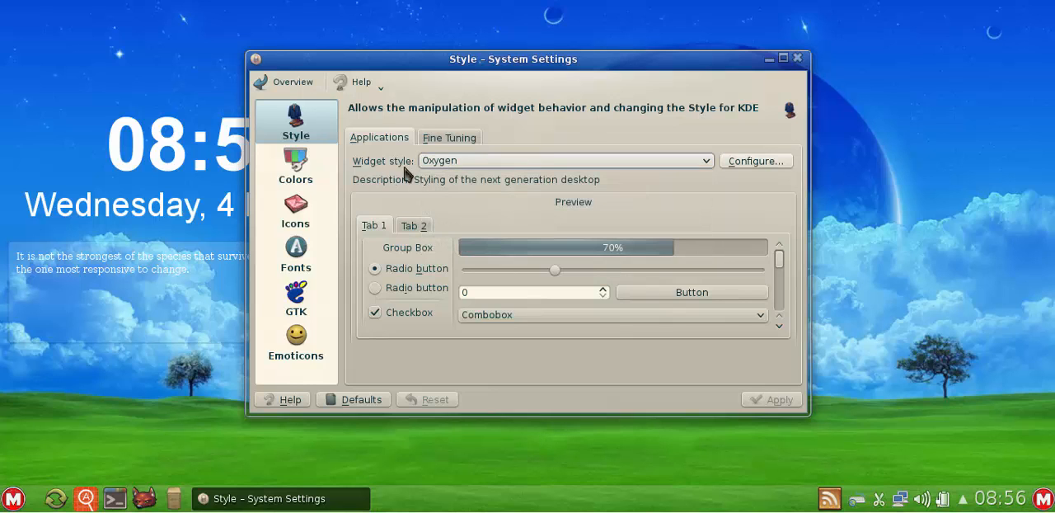
- Look over the GTK application style settings and skim the Common Colors list on the Colors page once more
left_click(302, 303)
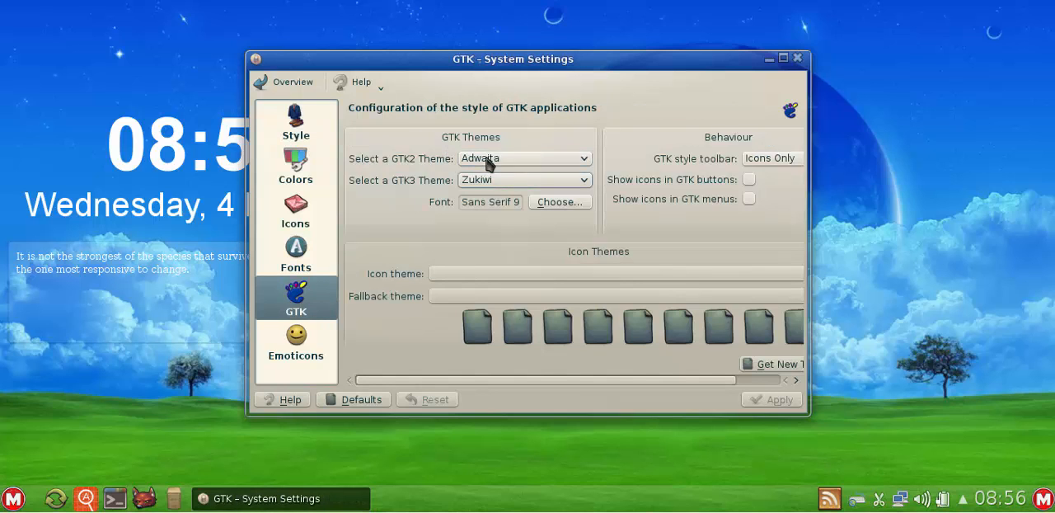
left_click(303, 134)
left_click(304, 169)
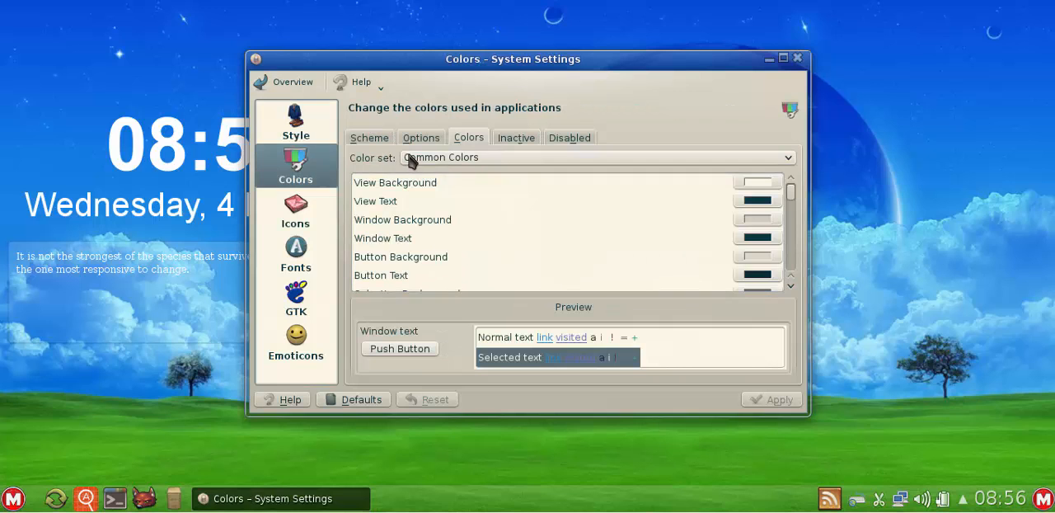
scroll(435, 240, "down", 4)
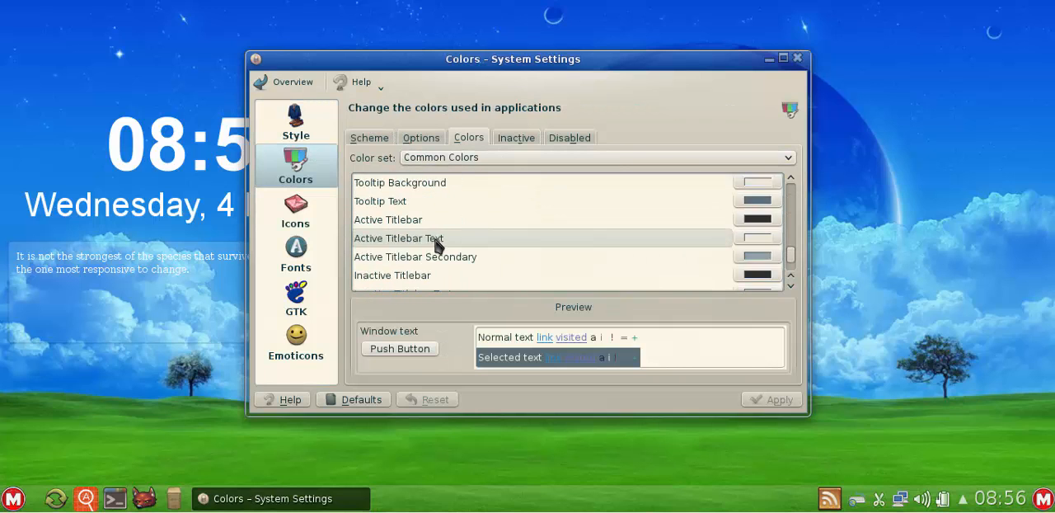
scroll(436, 243, "up", 5)
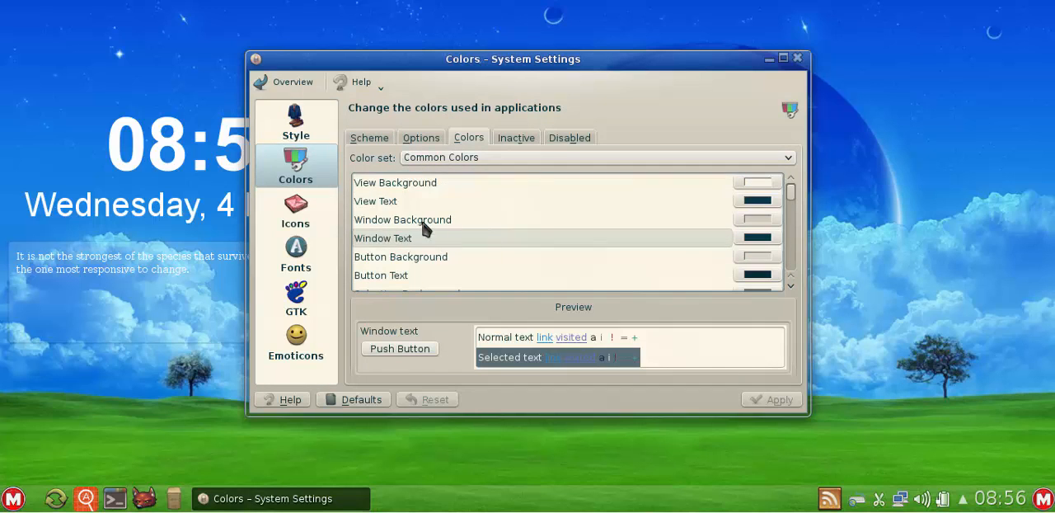
- Return to the System Settings overview and move the window slightly higher
left_click(301, 89)
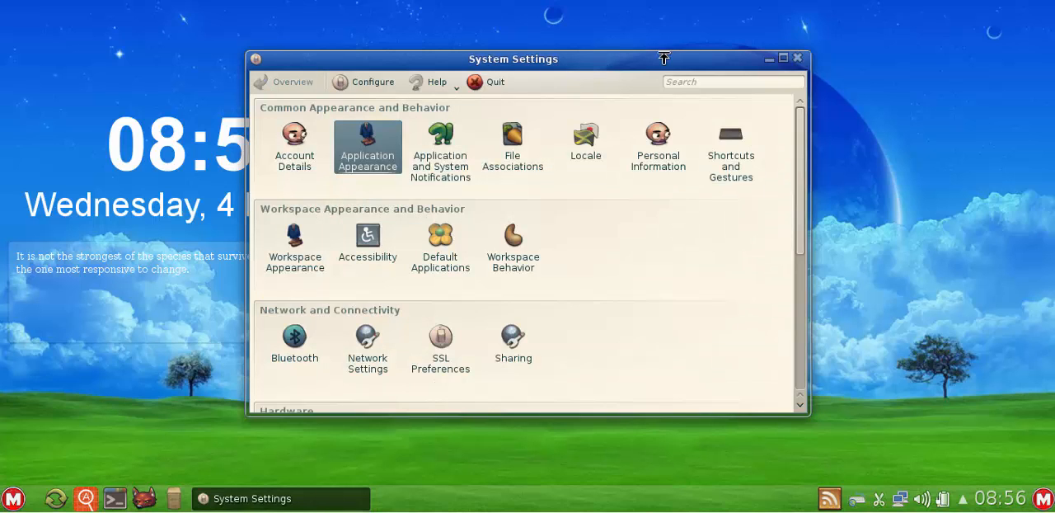
mouse_move(662, 65)
left_mouse_down()
mouse_move(636, 47)
mouse_move(661, 57)
left_mouse_up()
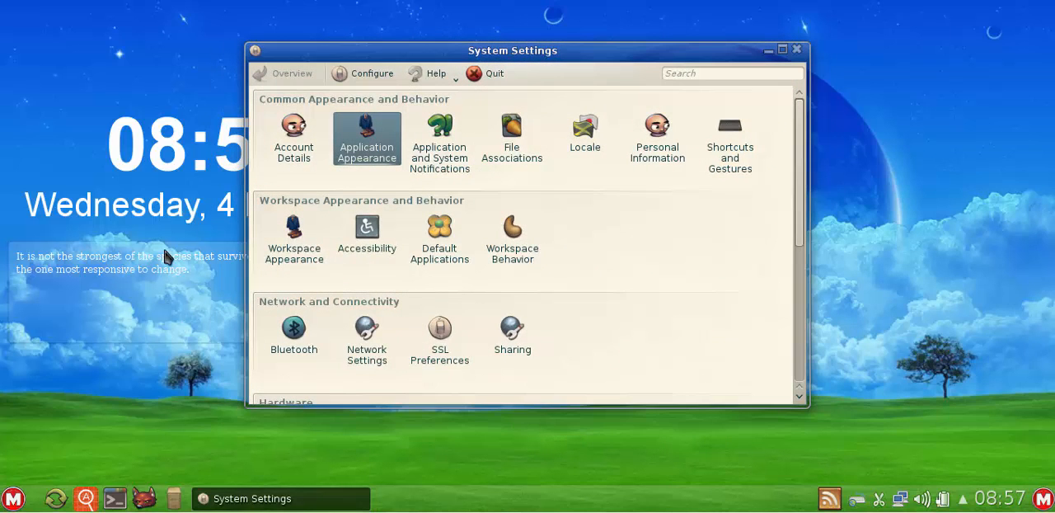
- Open the Workspace Appearance module and browse the available themes on its Desktop Theme page
left_click(295, 248)
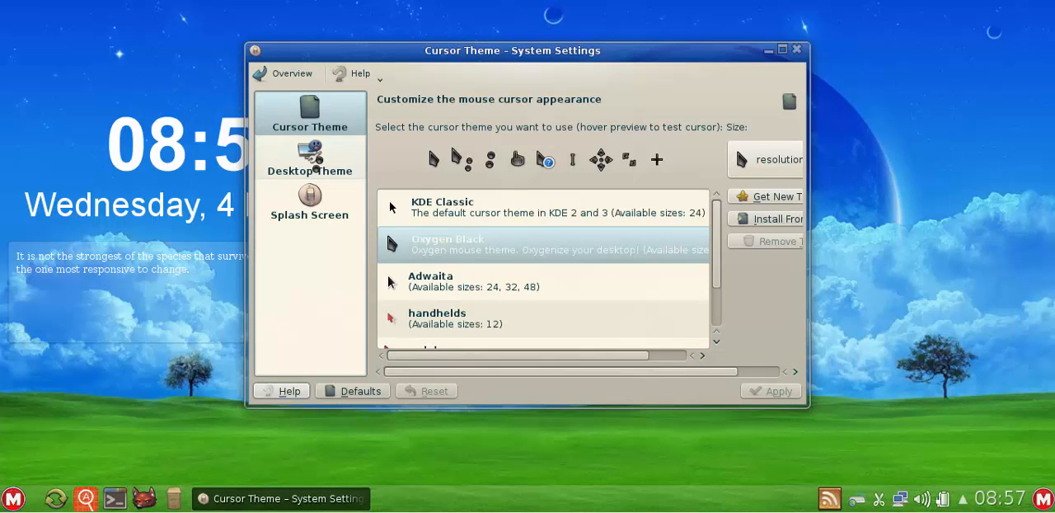
left_click(307, 152)
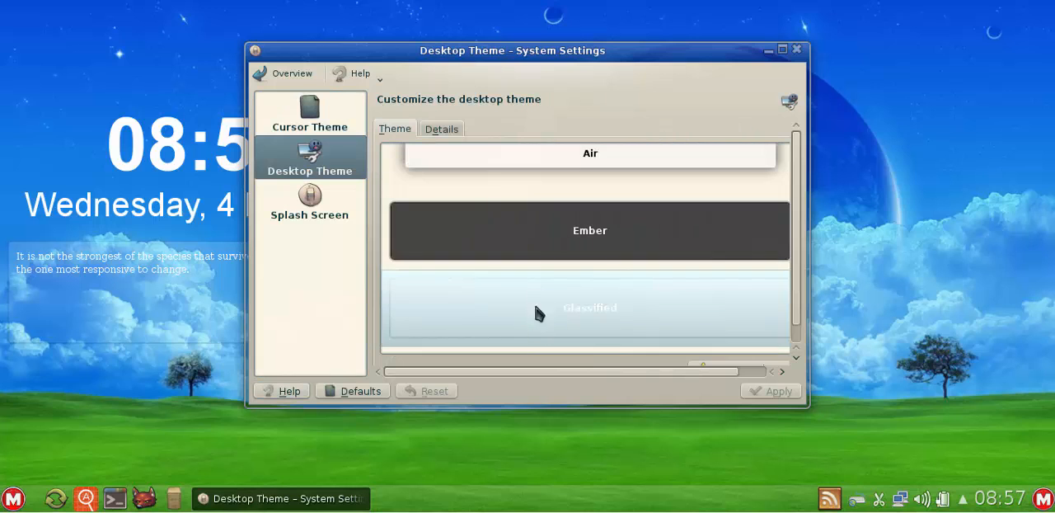
scroll(536, 221, "up", 2)
scroll(536, 221, "down", 8)
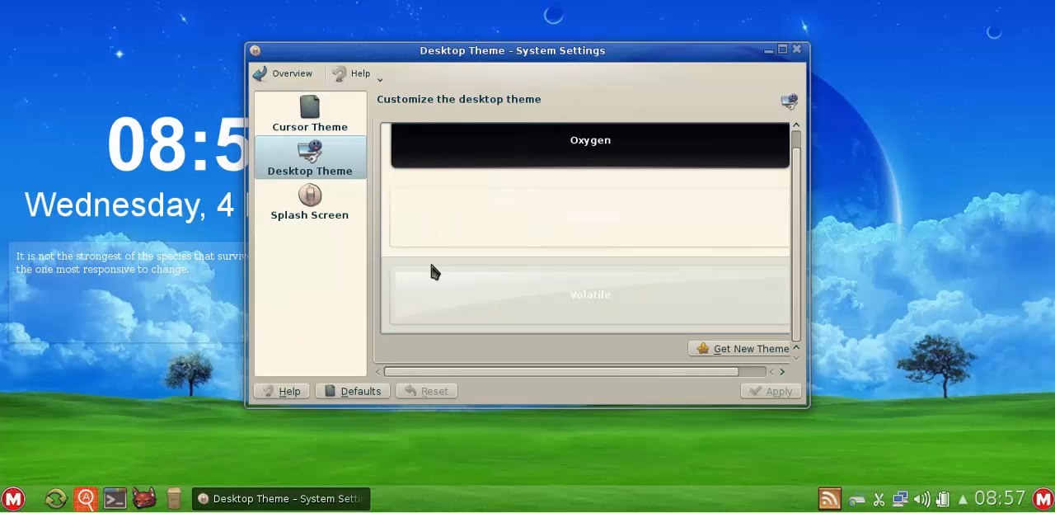
scroll(432, 266, "up", 10)
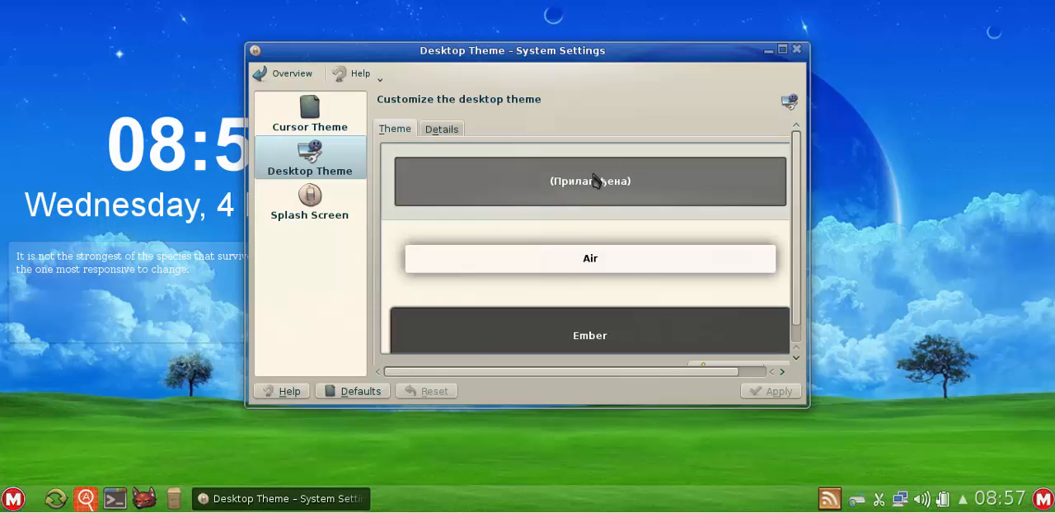
scroll(595, 255, "down", 5)
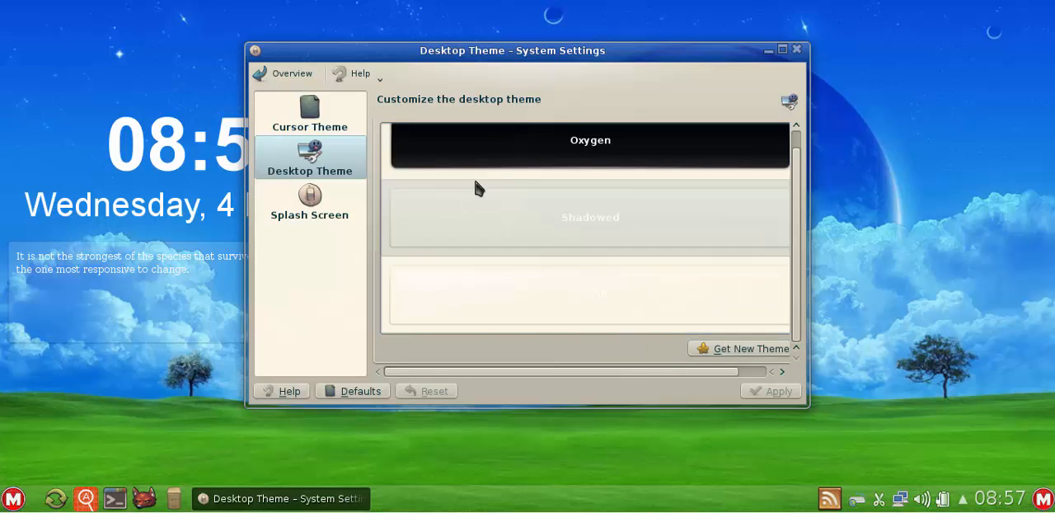
scroll(511, 239, "up", 5)
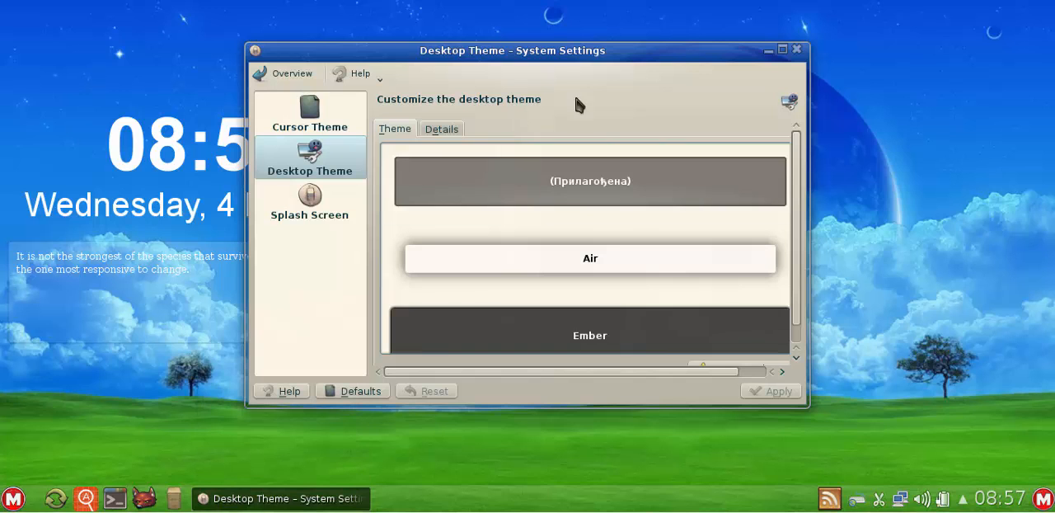
- Go back to the overview of all settings modules and close System Settings
left_click(262, 75)
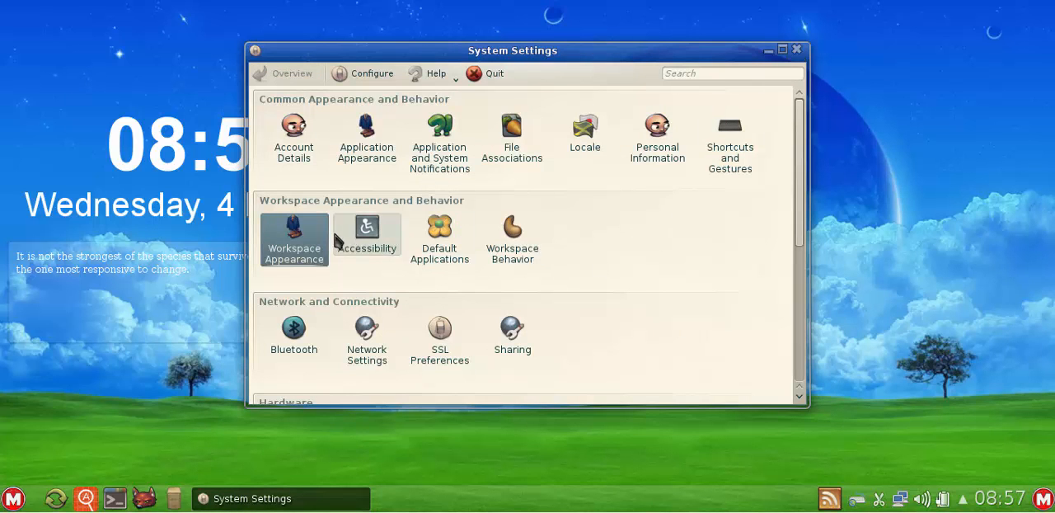
mouse_move(312, 237)
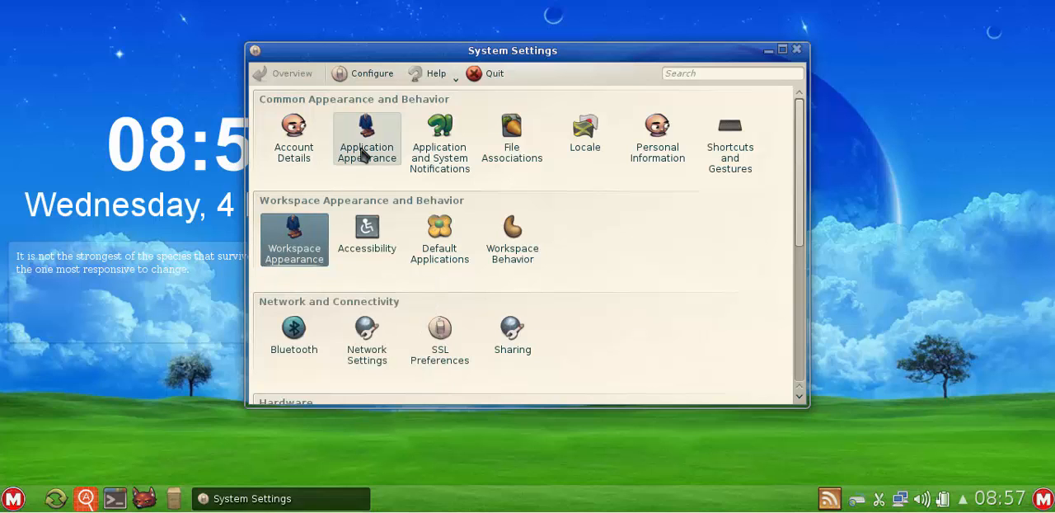
mouse_move(363, 155)
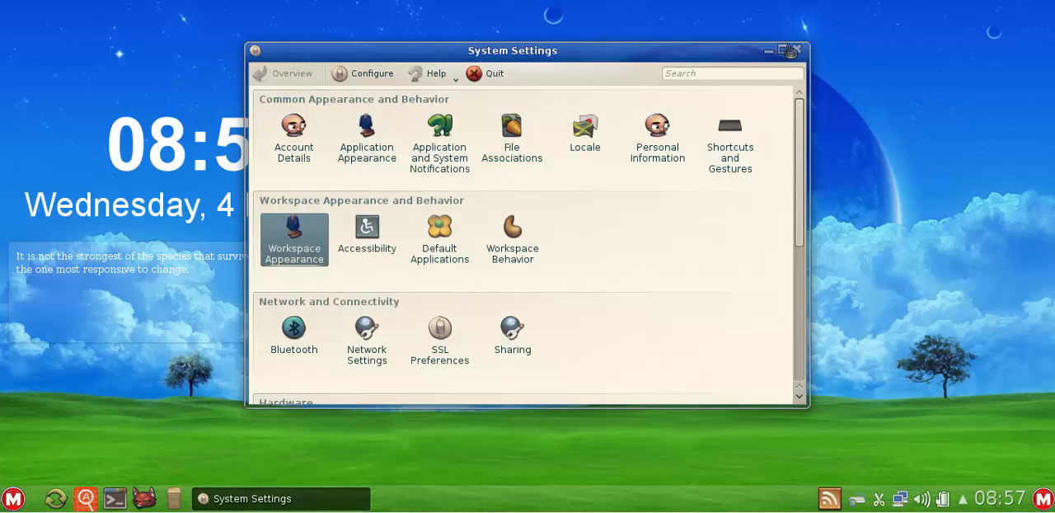
left_click(797, 49)
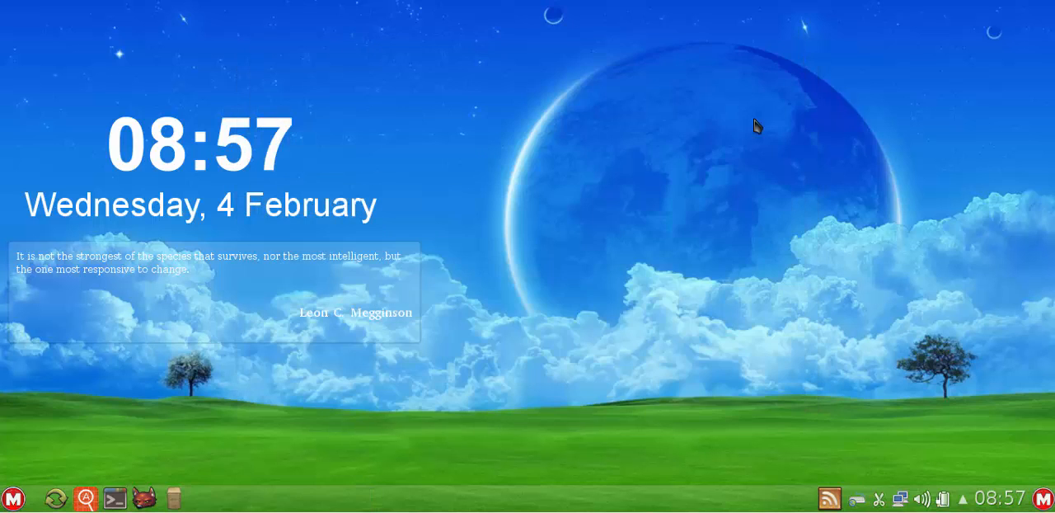
- View the home folder in the Dolphin file manager and close its window
left_click(12, 498)
left_click(13, 499)
left_click(176, 498)
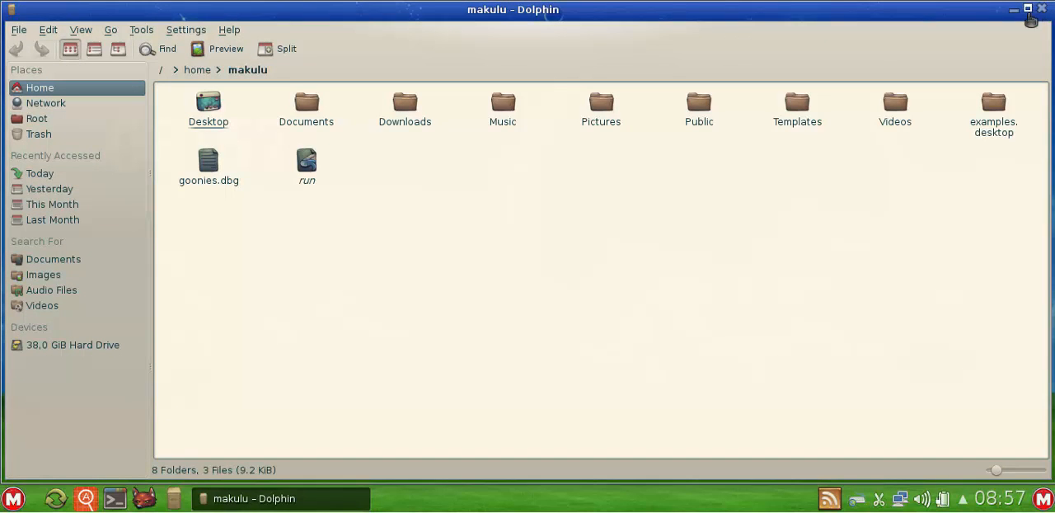
left_click(1042, 9)
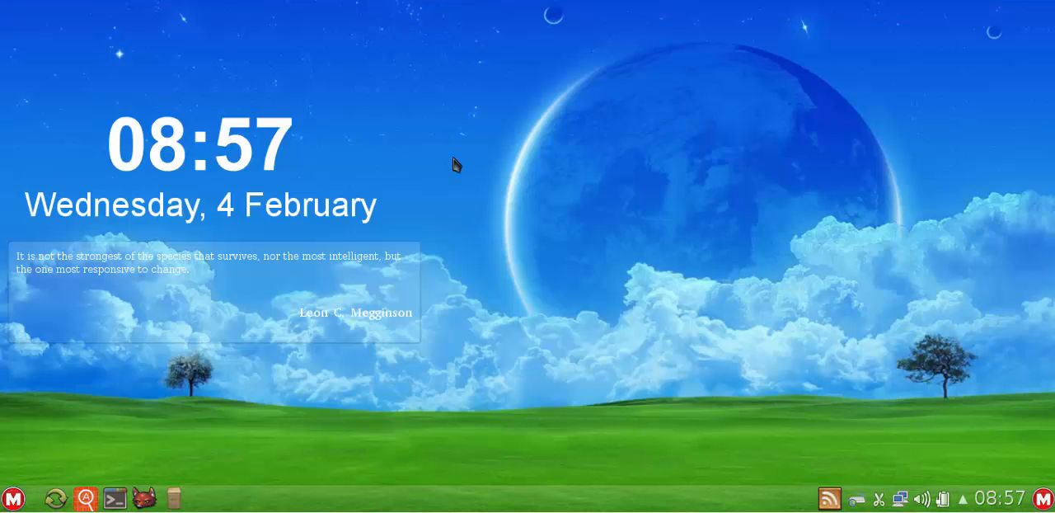
- Look through the entries of the application menu's Settings category once more and close the menu
left_click(13, 498)
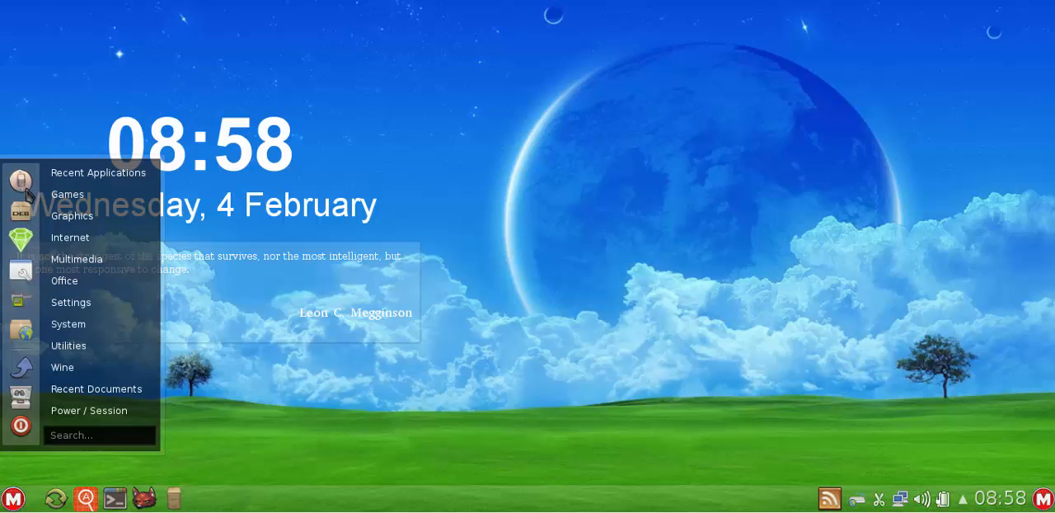
mouse_move(74, 305)
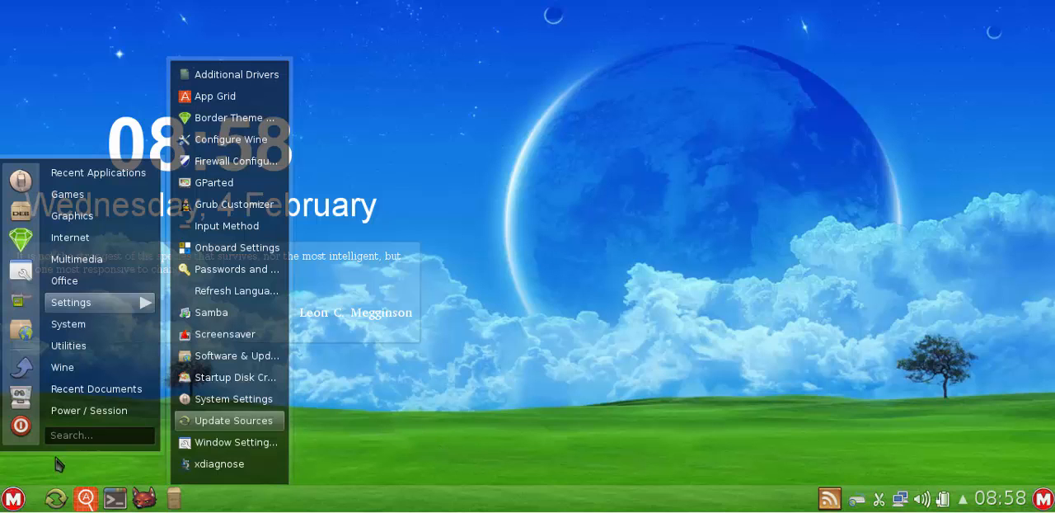
left_click(14, 498)
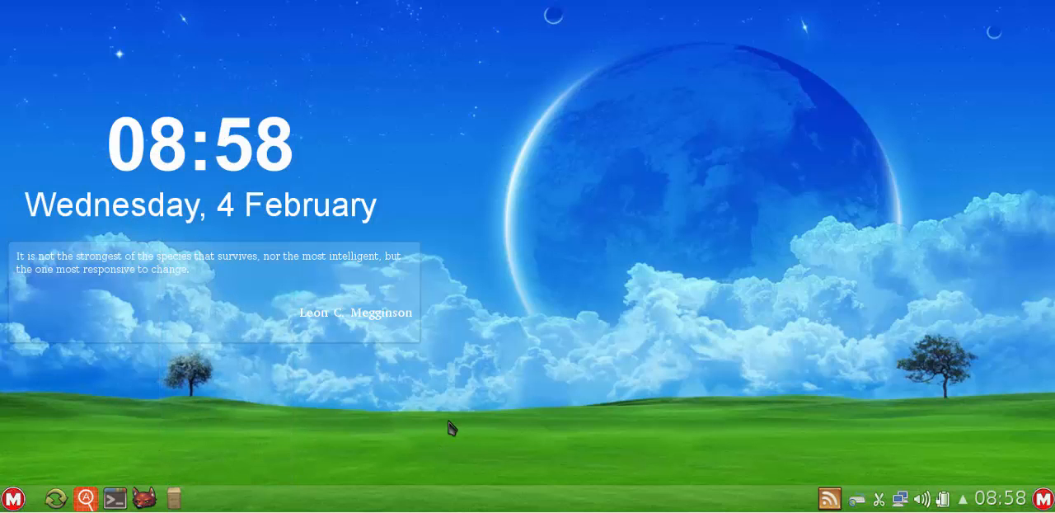